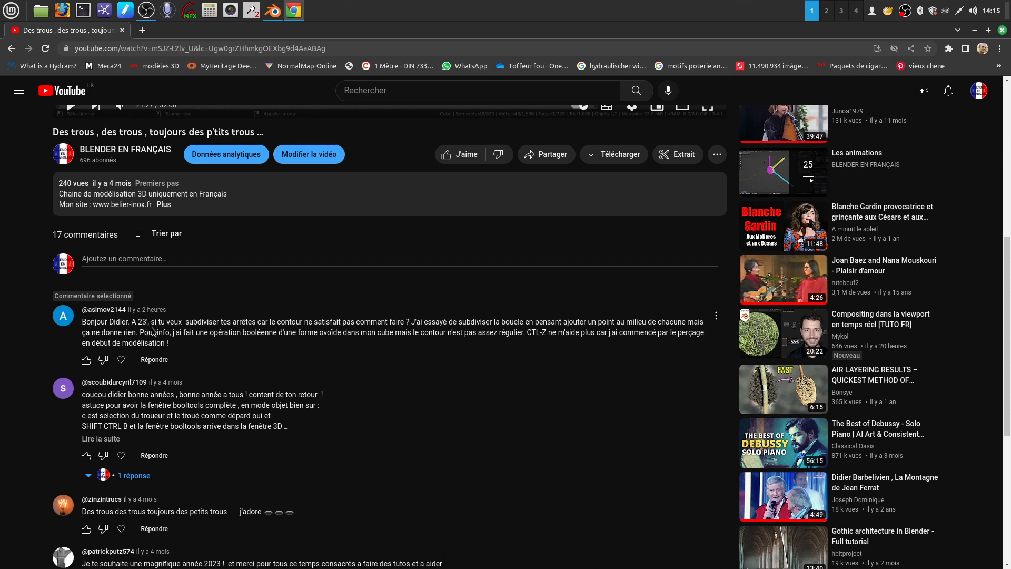
# Step: Examine the viewer comment about subdividing the hole's edges and the tutorial video at 23:07
pyautogui.scroll(5, 358, 213)
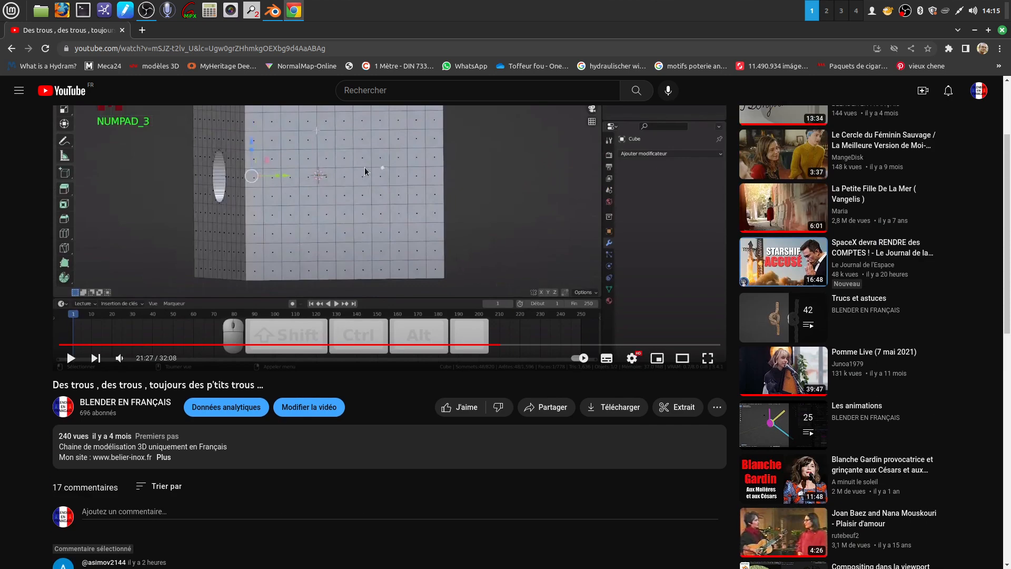
pyautogui.scroll(-3, 359, 213)
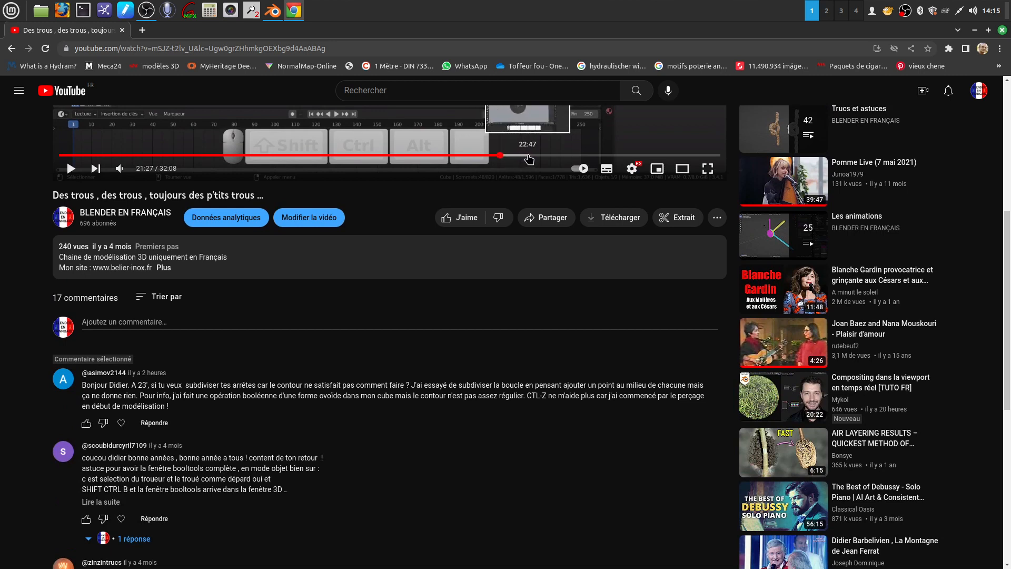
pyautogui.click(534, 156)
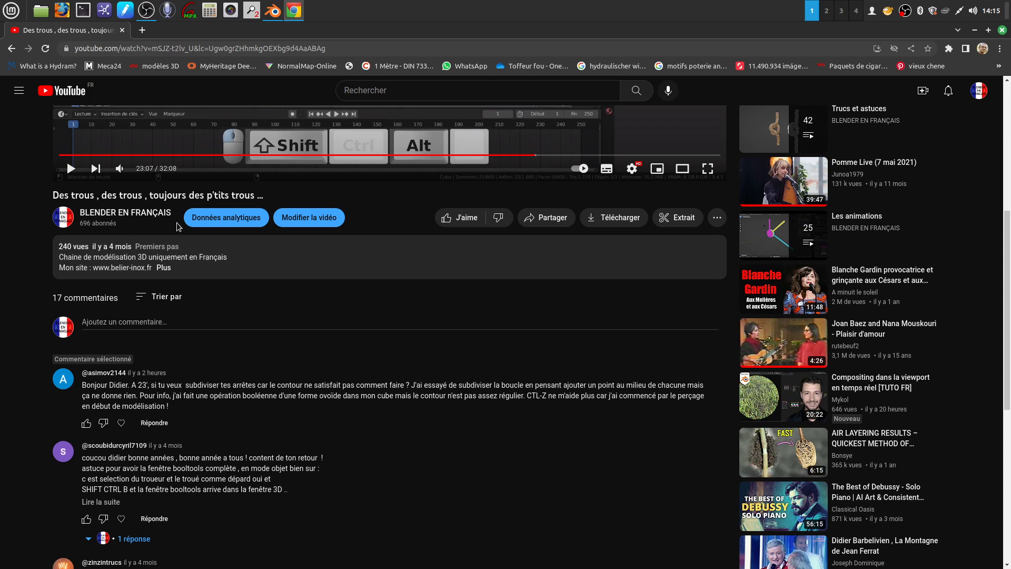
pyautogui.scroll(3, 509, 195)
pyautogui.scroll(-3, 361, 323)
pyautogui.scroll(-2, 295, 385)
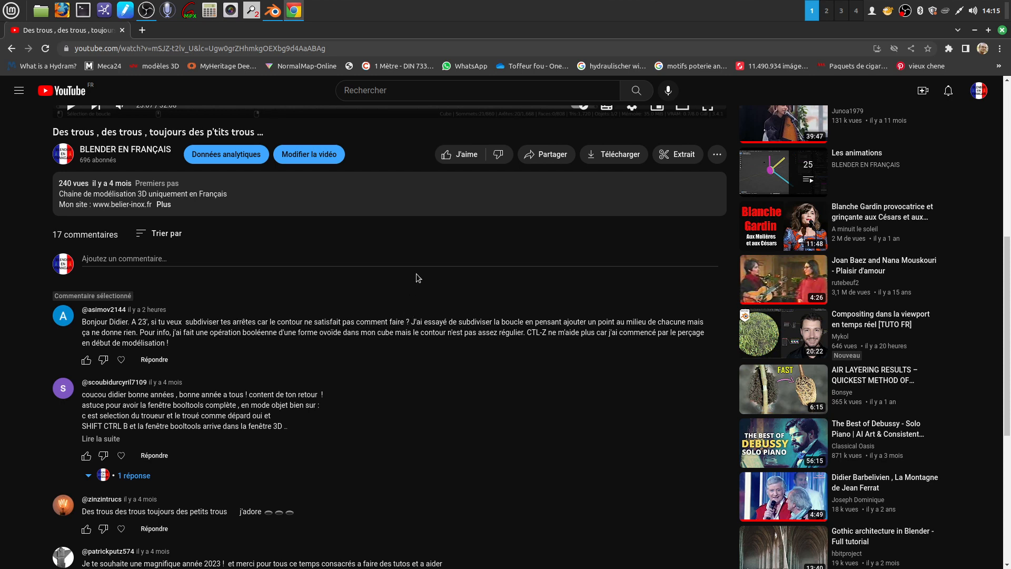
pyautogui.scroll(6, 411, 320)
pyautogui.scroll(-5, 389, 322)
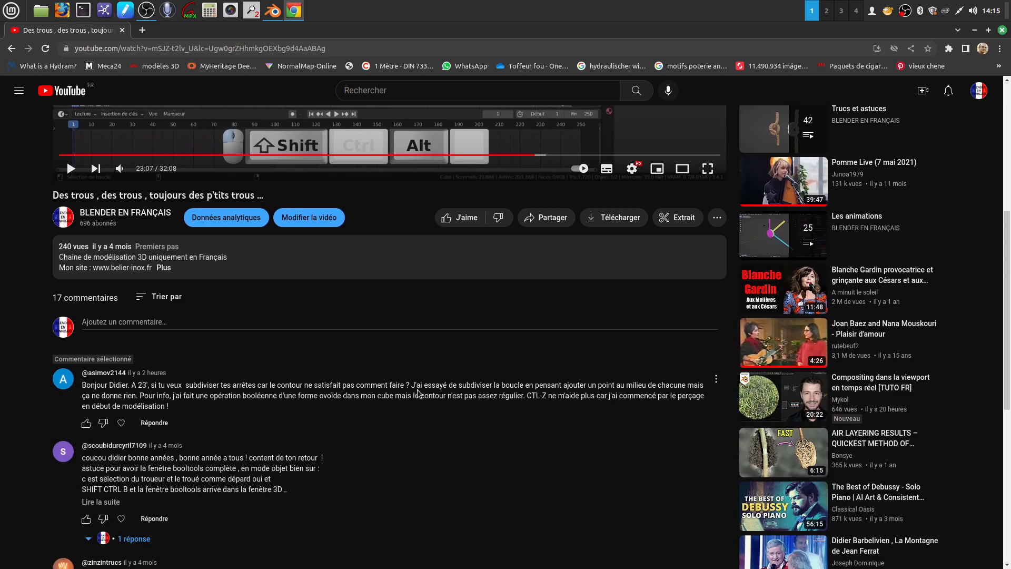
pyautogui.scroll(5, 448, 337)
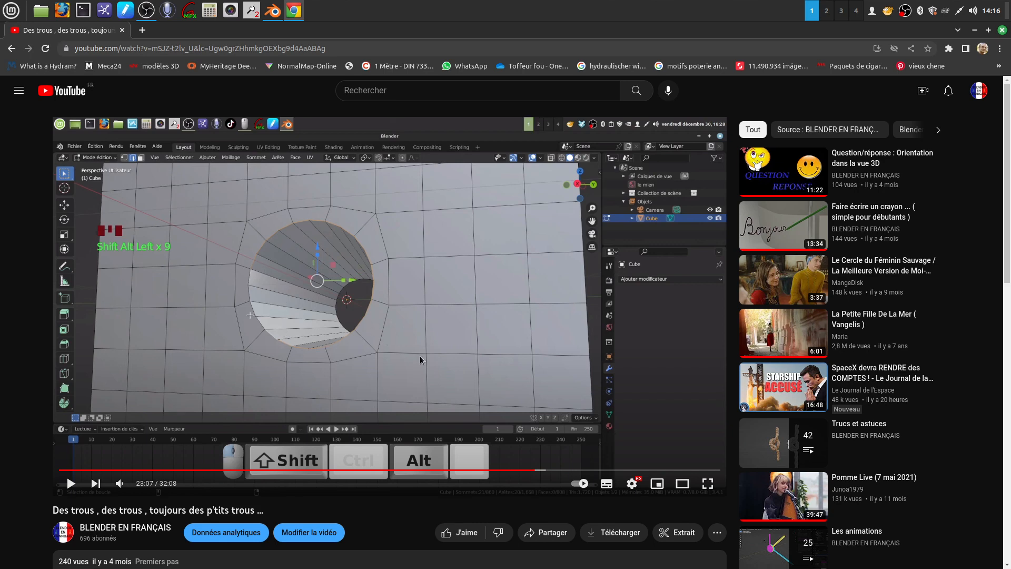
pyautogui.scroll(-4, 421, 329)
pyautogui.scroll(4, 390, 295)
pyautogui.scroll(-4, 402, 320)
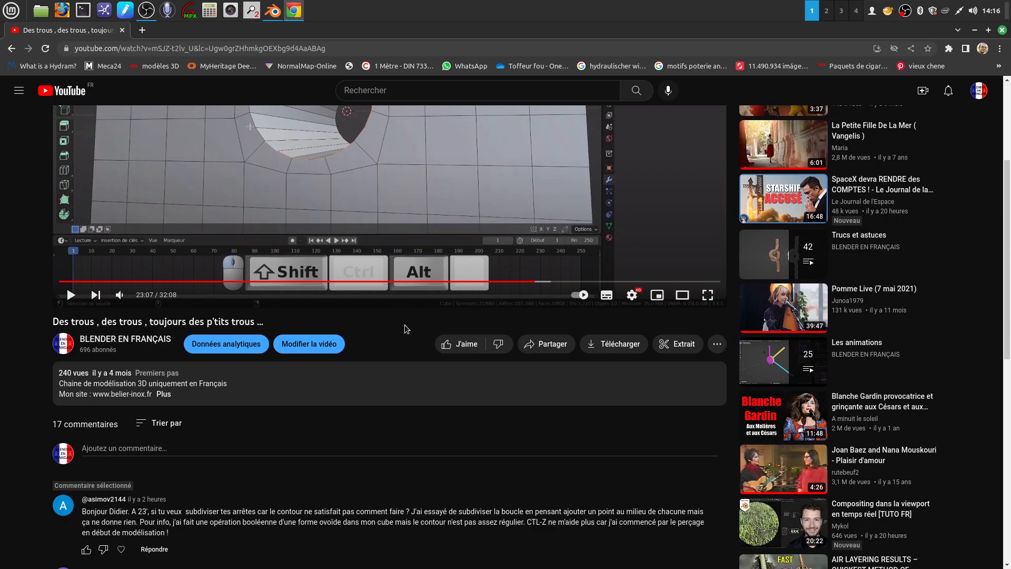
pyautogui.scroll(-4, 445, 389)
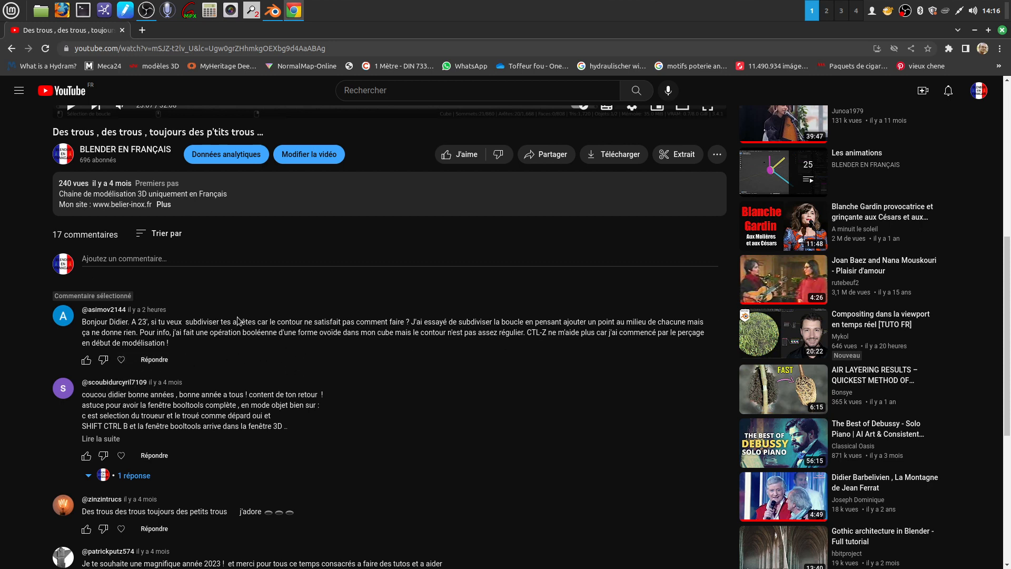
pyautogui.scroll(5, 556, 245)
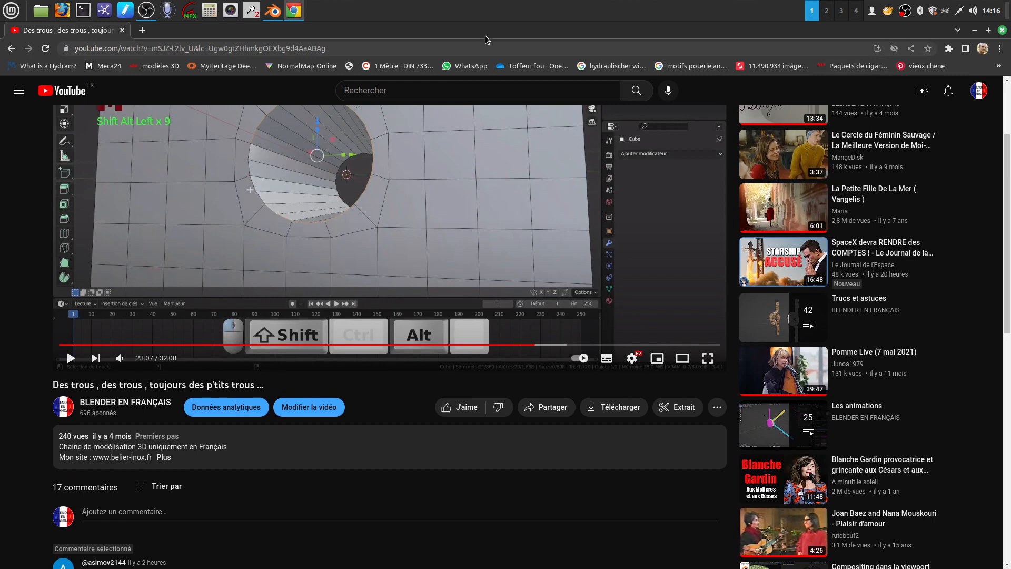
# Step: Switch to Blender and add a cube mesh at the scene's origin
pyautogui.click(272, 10)
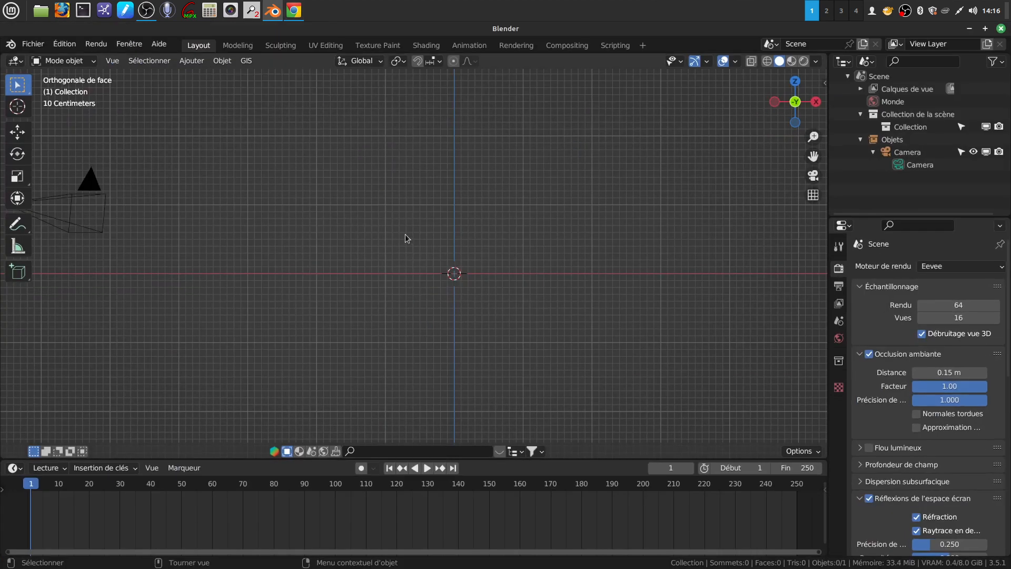
pyautogui.click(192, 63)
pyautogui.moveTo(207, 75)
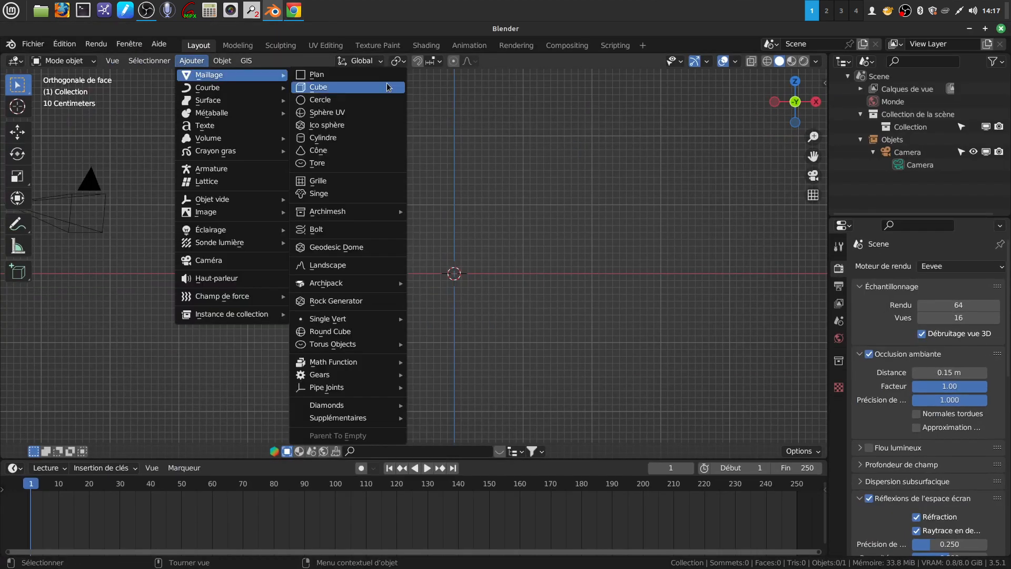
pyautogui.click(354, 95)
pyautogui.keyDown('shift'); pyautogui.moveTo(476, 309); pyautogui.dragTo(458, 291, button='middle'); pyautogui.keyUp('shift')
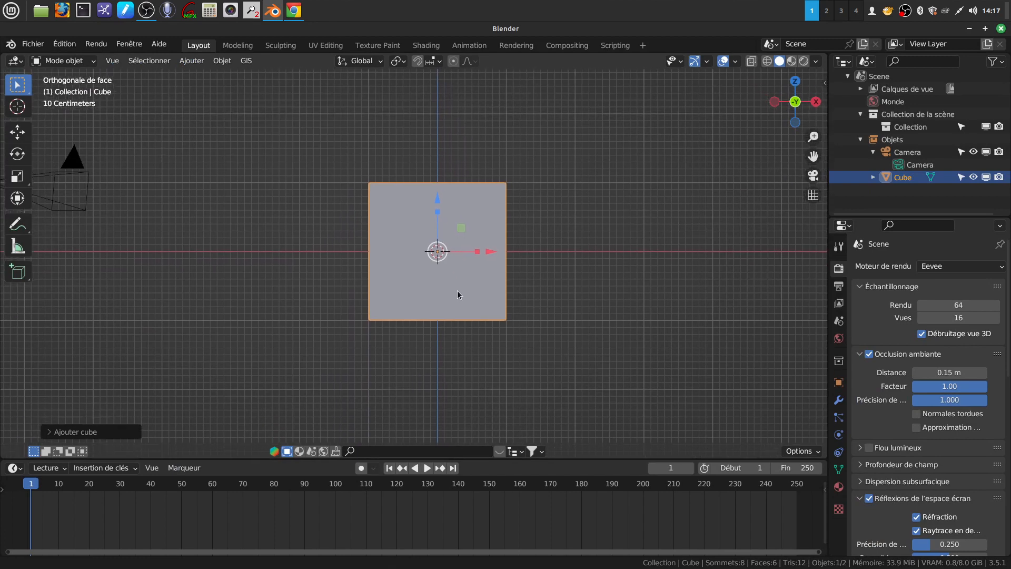
# Step: Cut the cube in edit mode with one centred vertical and one centred horizontal edge loop
pyautogui.press('Tab')
pyautogui.hotkey('ctrl', 'r')
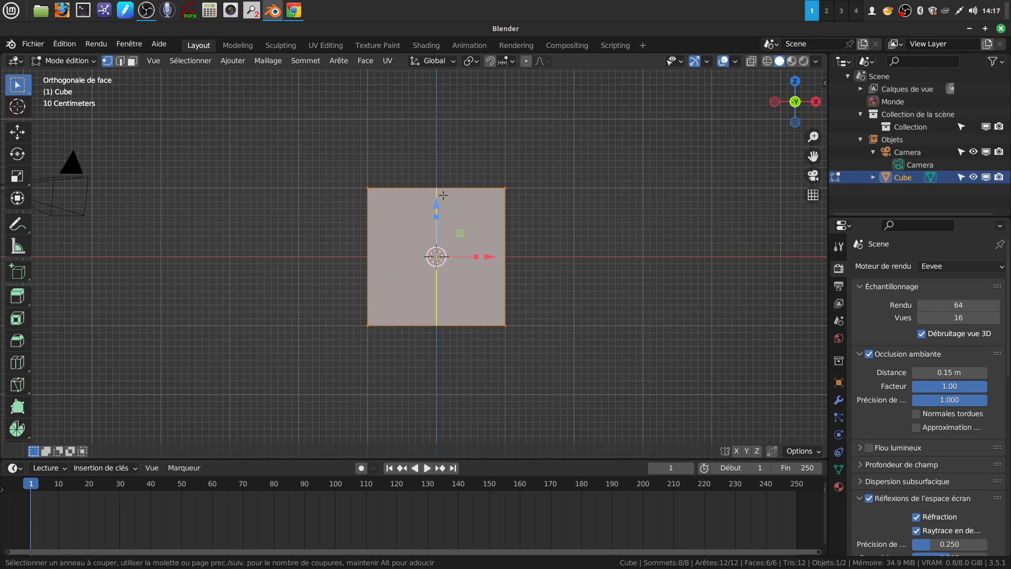
pyautogui.click(442, 205)
pyautogui.rightClick(443, 204)
pyautogui.hotkey('ctrl', 'r')
pyautogui.click(363, 258)
pyautogui.rightClick(363, 259)
pyautogui.moveTo(363, 259); pyautogui.dragTo(440, 277, button='middle')
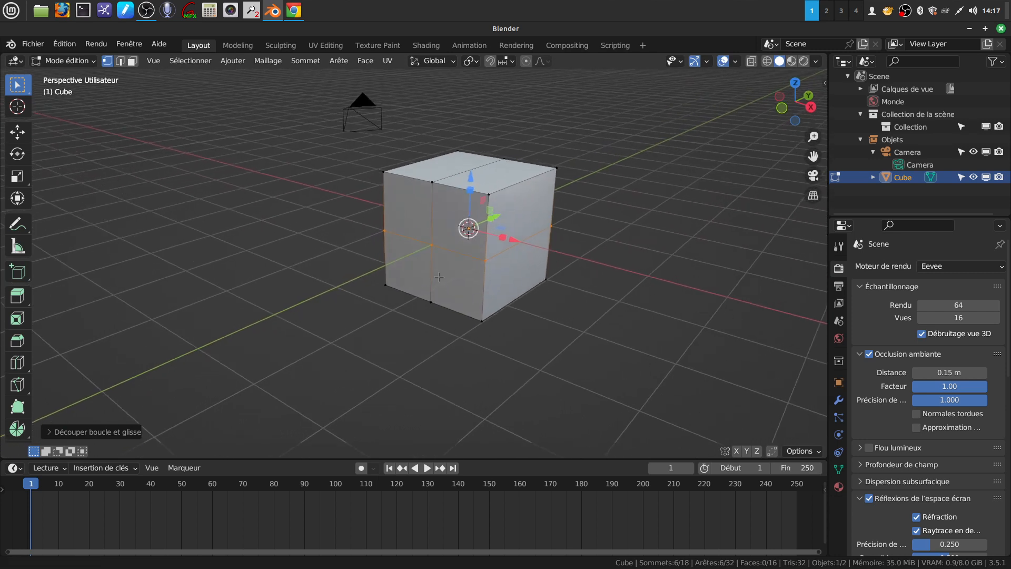
pyautogui.click(232, 61)
pyautogui.press('Escape')
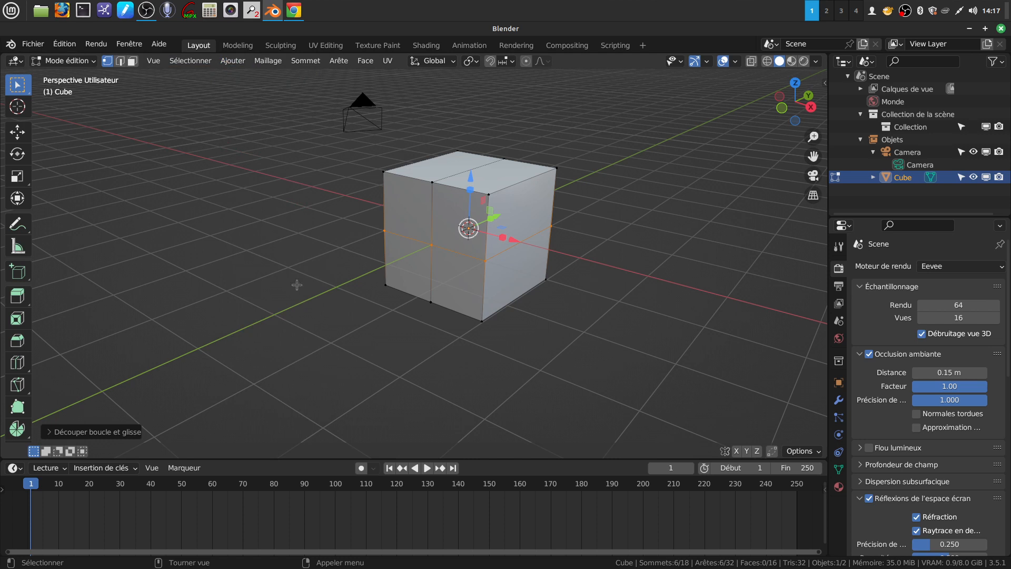
# Step: Return to object mode and add a cylinder mesh with 24 vertices at the cube's centre
pyautogui.moveTo(296, 284); pyautogui.dragTo(274, 248, button='middle')
pyautogui.press('Tab')
pyautogui.click(191, 61)
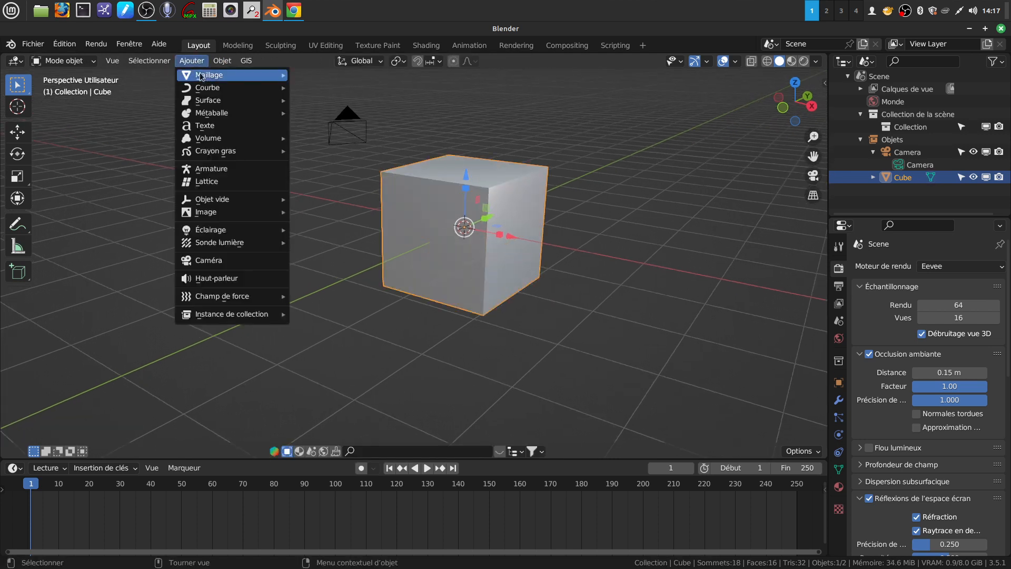
pyautogui.moveTo(201, 77)
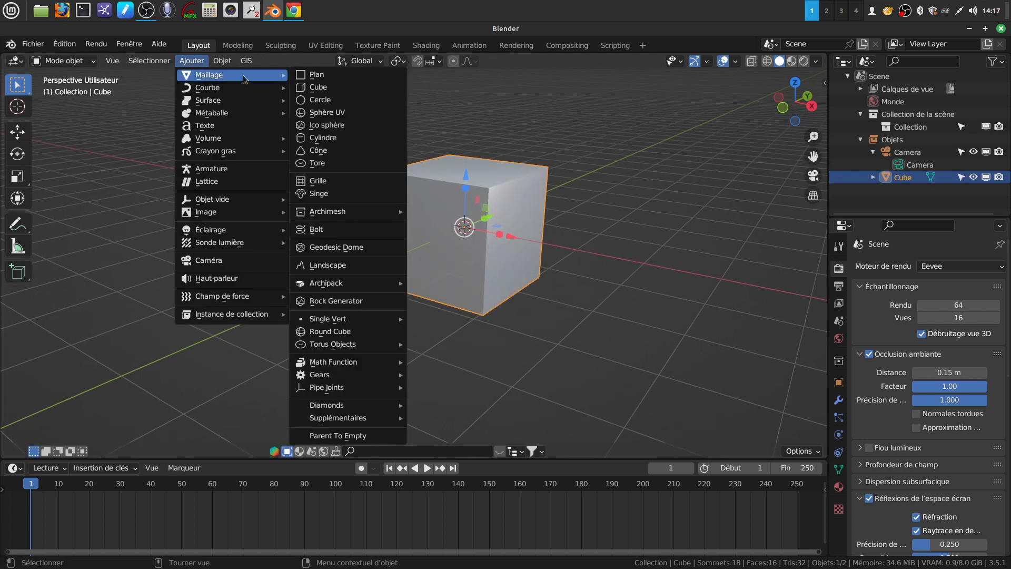
pyautogui.click(343, 141)
pyautogui.moveTo(421, 221); pyautogui.dragTo(445, 229, button='middle')
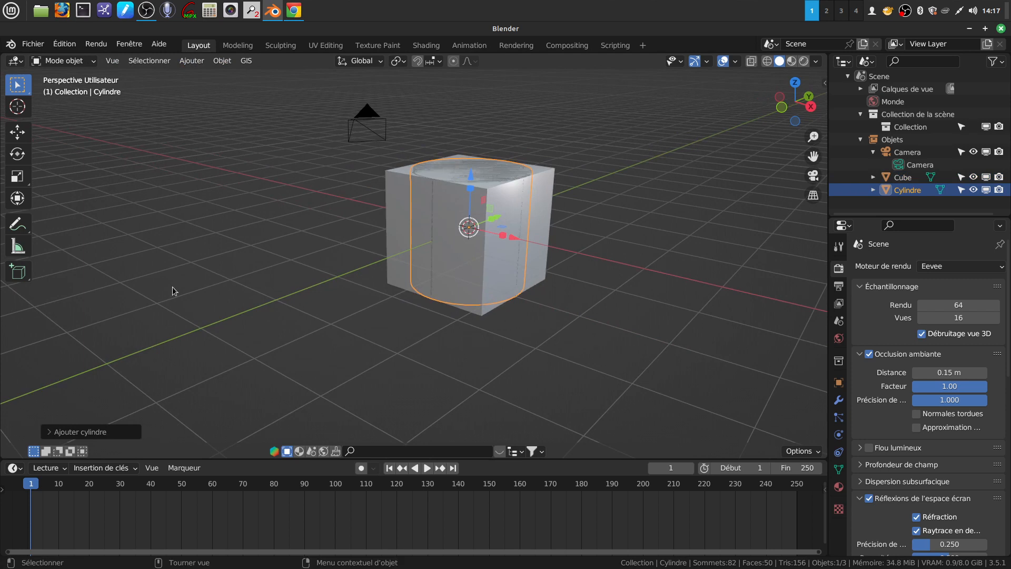
pyautogui.click(50, 432)
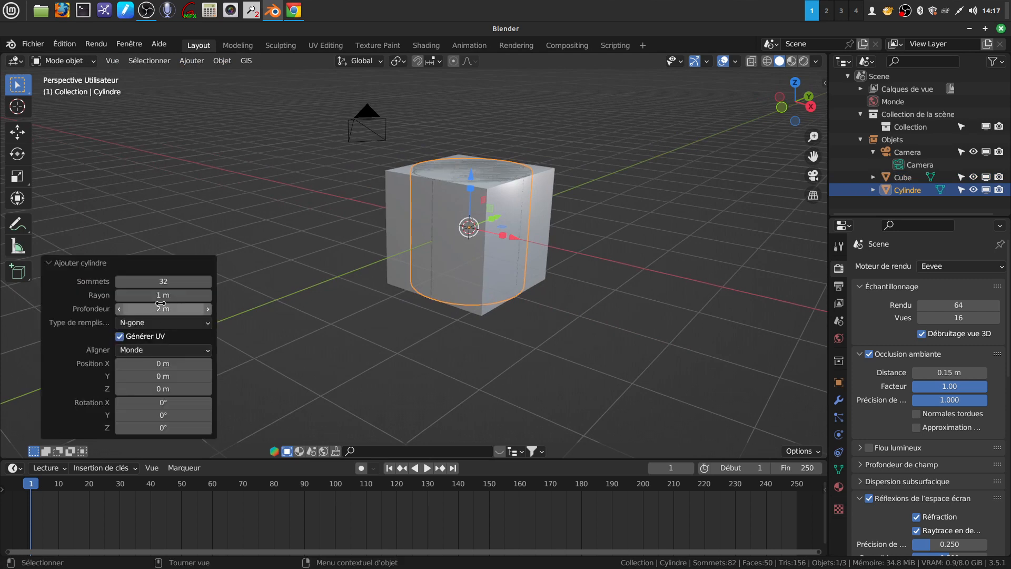
pyautogui.click(174, 279)
pyautogui.press('BackSpace')
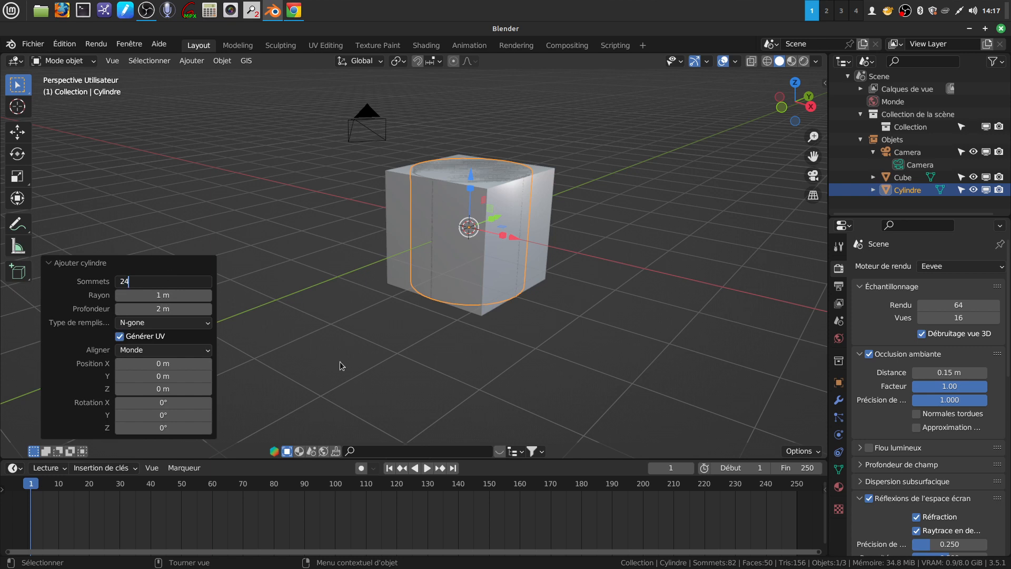
pyautogui.press('Return')
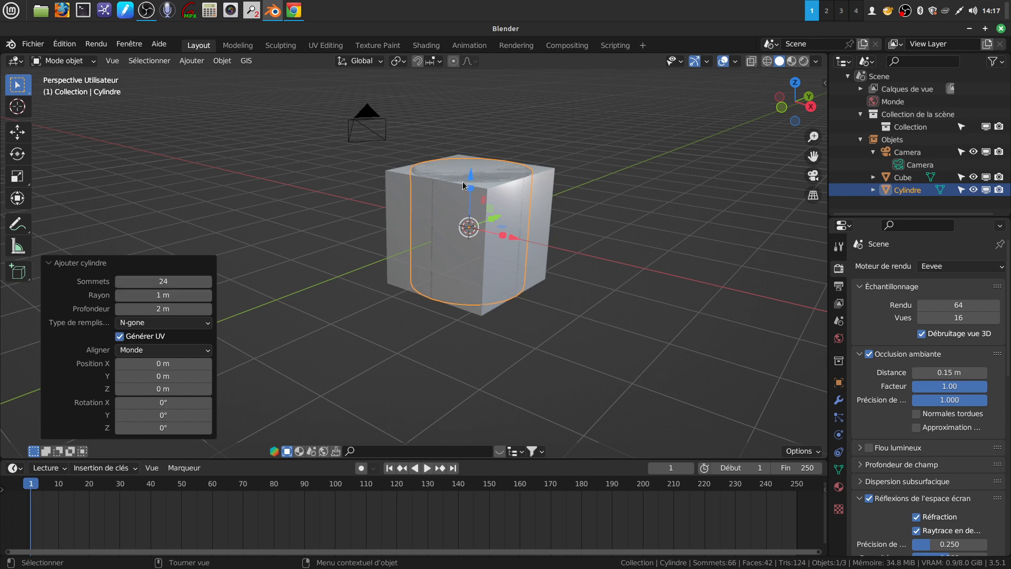
# Step: Scale the cylinder by about 1.817 along Z and rotate it 90° about the X axis
pyautogui.press('s')
pyautogui.press('z')
pyautogui.click(554, 256)
pyautogui.moveTo(562, 272); pyautogui.dragTo(551, 261, button='middle')
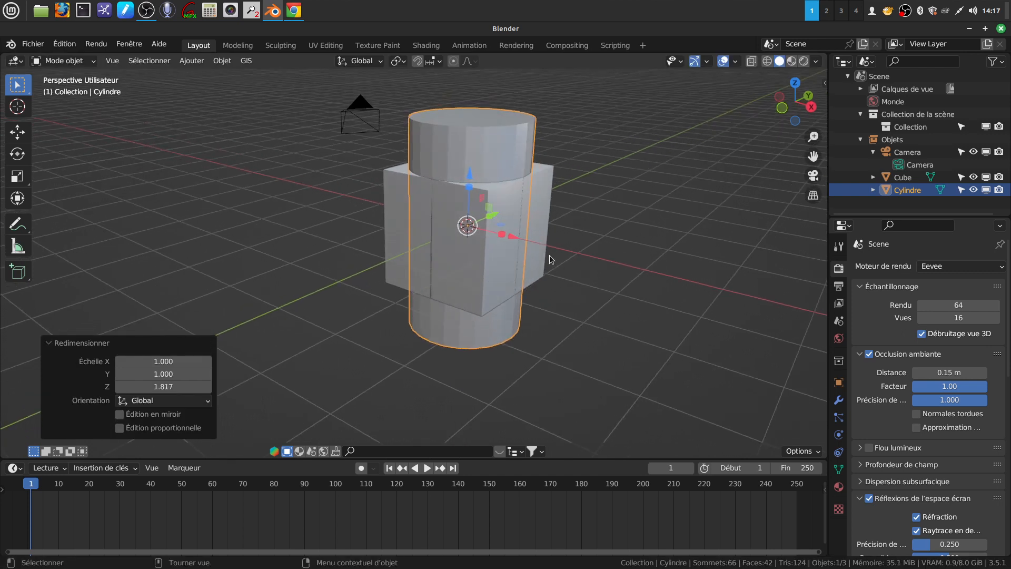
pyautogui.write('rx90')
pyautogui.click(550, 256)
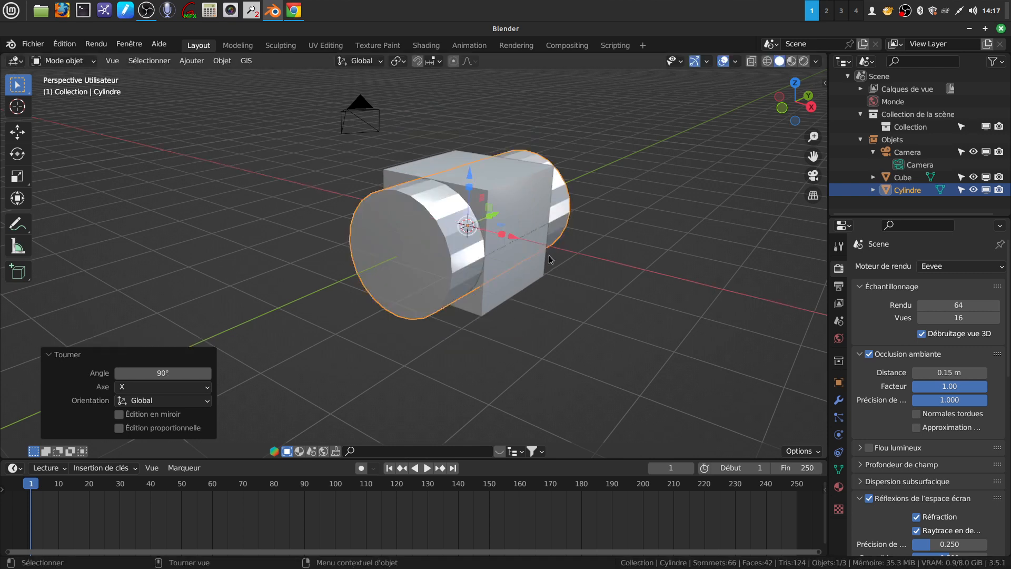
# Step: Shrink the cylinder and flatten it along Z, ending with a scale of about 0.413, to get an oval cross-section inside the cube's faces
pyautogui.press('s')
pyautogui.click(533, 271)
pyautogui.moveTo(534, 238); pyautogui.dragTo(504, 200, button='middle')
pyautogui.moveTo(533, 218); pyautogui.dragTo(549, 328)
pyautogui.press('s')
pyautogui.click(523, 275)
pyautogui.moveTo(524, 275); pyautogui.dragTo(531, 227, button='middle')
pyautogui.moveTo(480, 206); pyautogui.dragTo(495, 251)
pyautogui.moveTo(495, 248); pyautogui.dragTo(433, 243, button='middle')
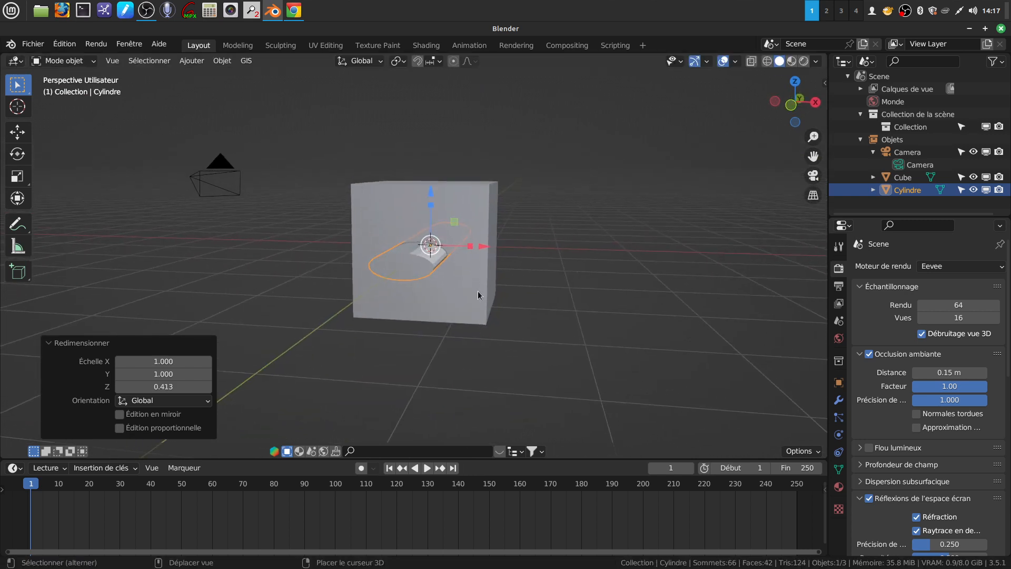
# Step: Subtract the flattened cylinder from the cube with a Boolean difference to cut an oval hole through it
pyautogui.keyDown('shift'); pyautogui.click(478, 294); pyautogui.keyUp('shift')
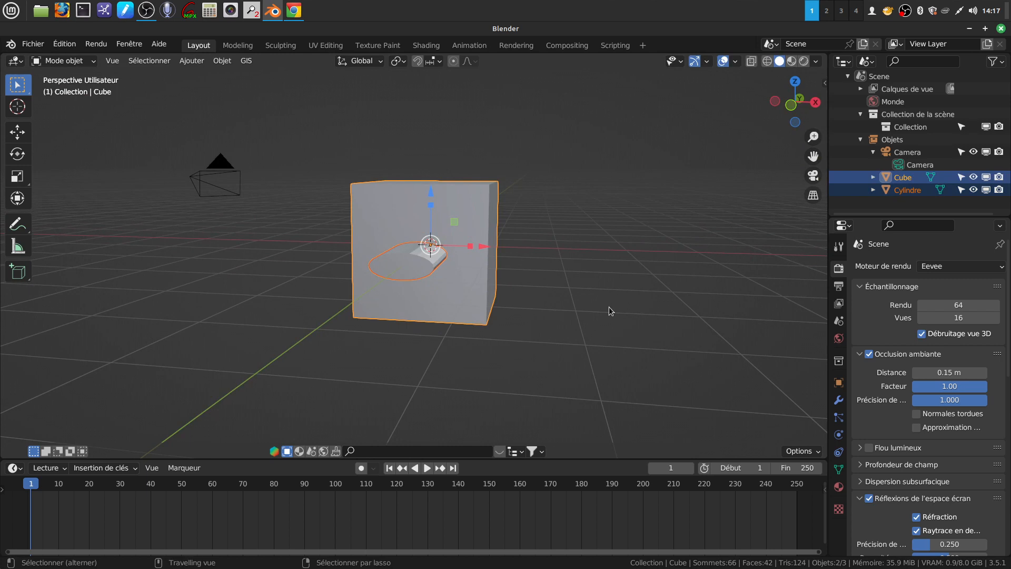
pyautogui.press('ctrl+shift+KP_Subtract')
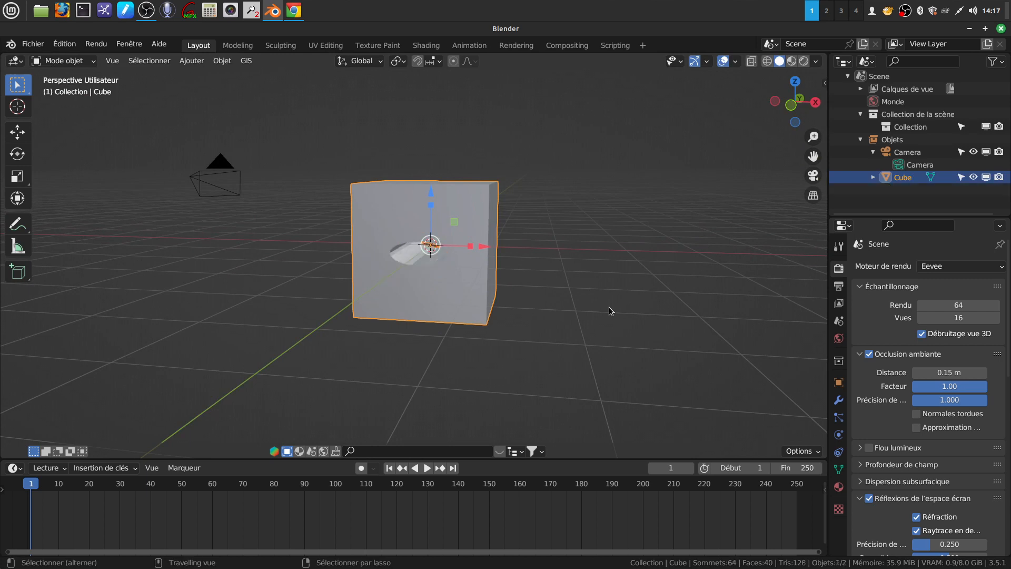
pyautogui.scroll(4, 609, 311)
pyautogui.moveTo(520, 265); pyautogui.dragTo(437, 356, button='middle')
pyautogui.scroll(3, 447, 298)
pyautogui.scroll(1, 463, 295)
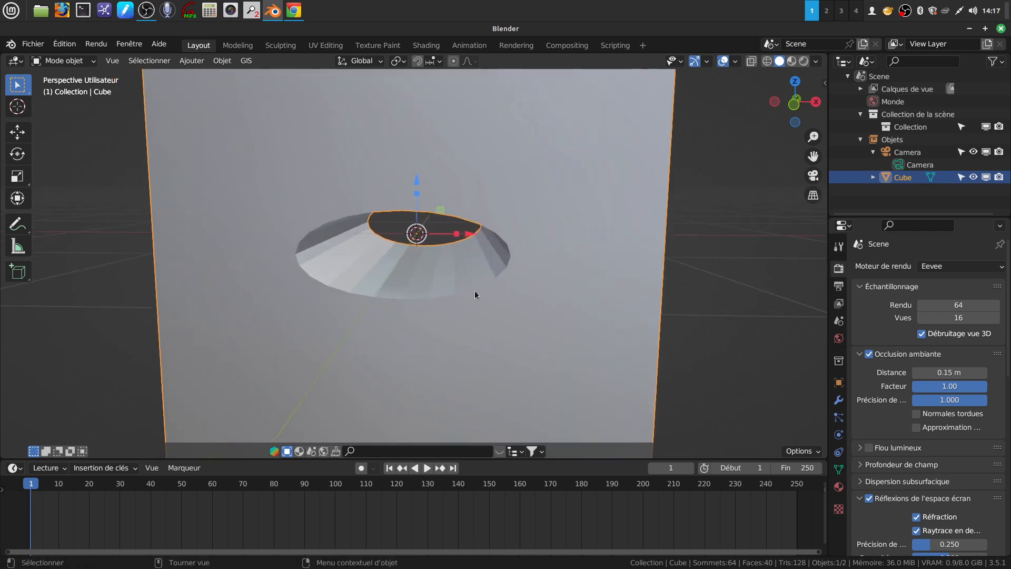
# Step: Examine the contour and inner facets of the cube's oval hole from several angles
pyautogui.press('Tab')
pyautogui.moveTo(458, 312)
pyautogui.mouseDown(button='middle')
pyautogui.moveTo(456, 302)
pyautogui.moveTo(488, 285)
pyautogui.moveTo(459, 305)
pyautogui.mouseUp(button='middle')
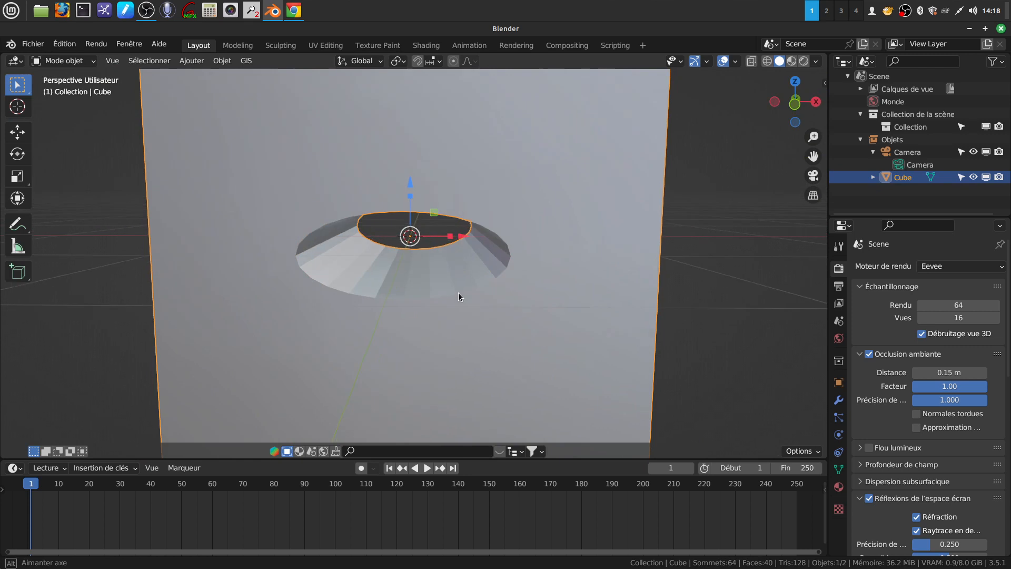
pyautogui.press('Tab')
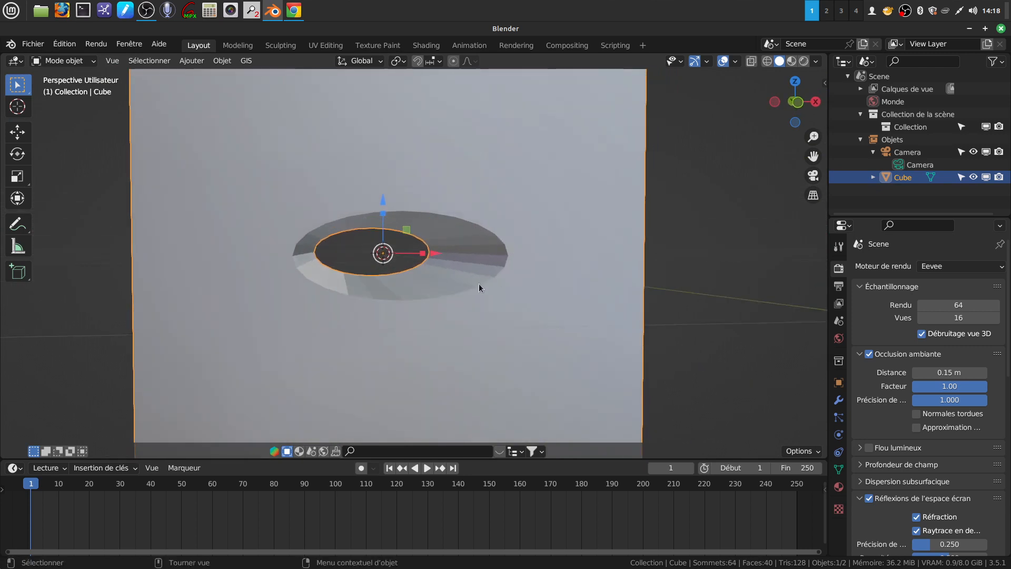
pyautogui.scroll(-5, 448, 290)
pyautogui.moveTo(539, 307); pyautogui.dragTo(463, 369, button='middle')
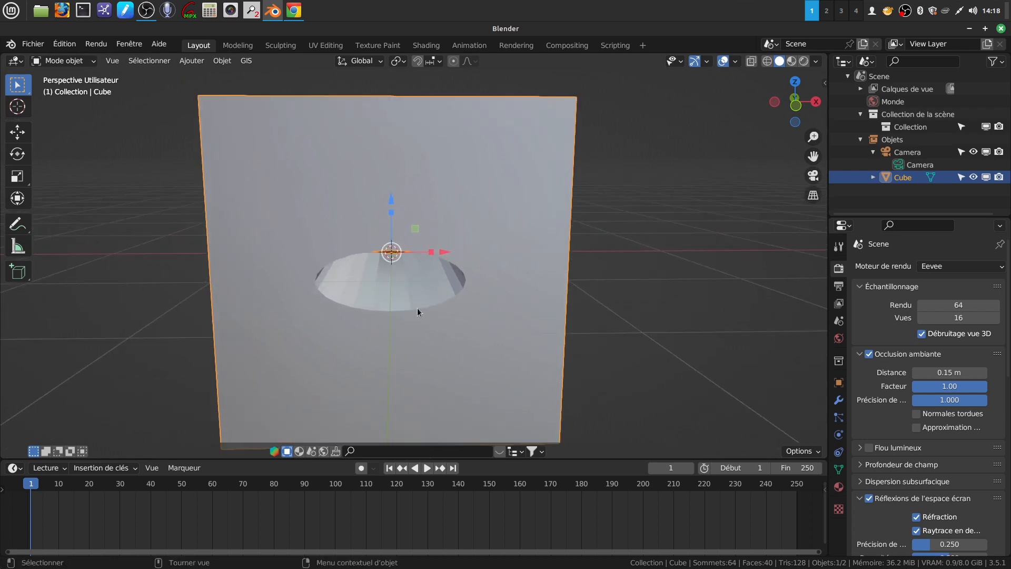
pyautogui.moveTo(274, 337); pyautogui.dragTo(454, 362, button='middle')
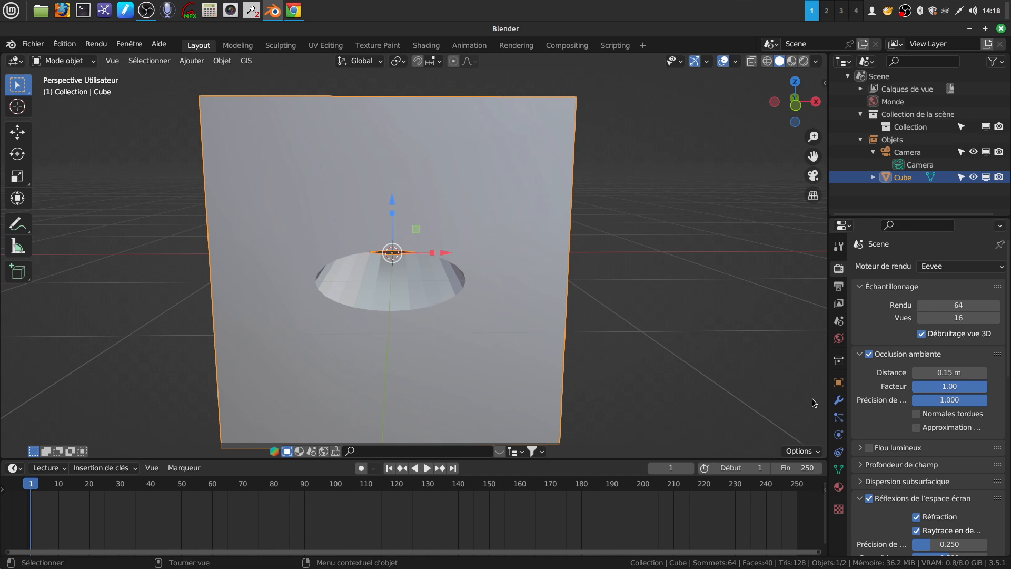
pyautogui.moveTo(460, 313); pyautogui.dragTo(472, 308, button='middle')
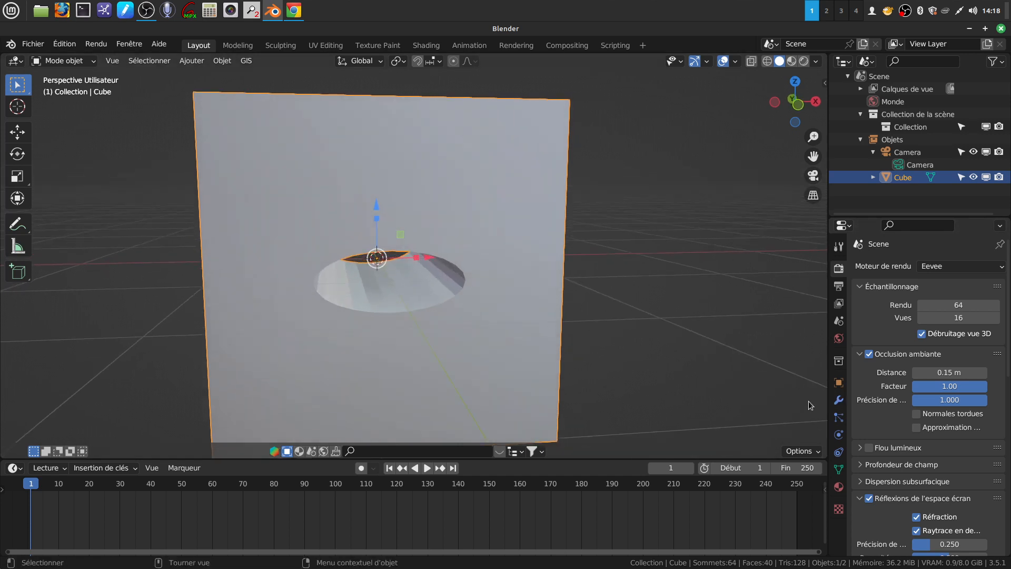
# Step: Put the cube in edge editing and deselect the edges running through the upper inner wall of the oval hole
pyautogui.press('Tab')
pyautogui.moveTo(399, 331); pyautogui.dragTo(441, 330, button='middle')
pyautogui.scroll(1, 406, 334)
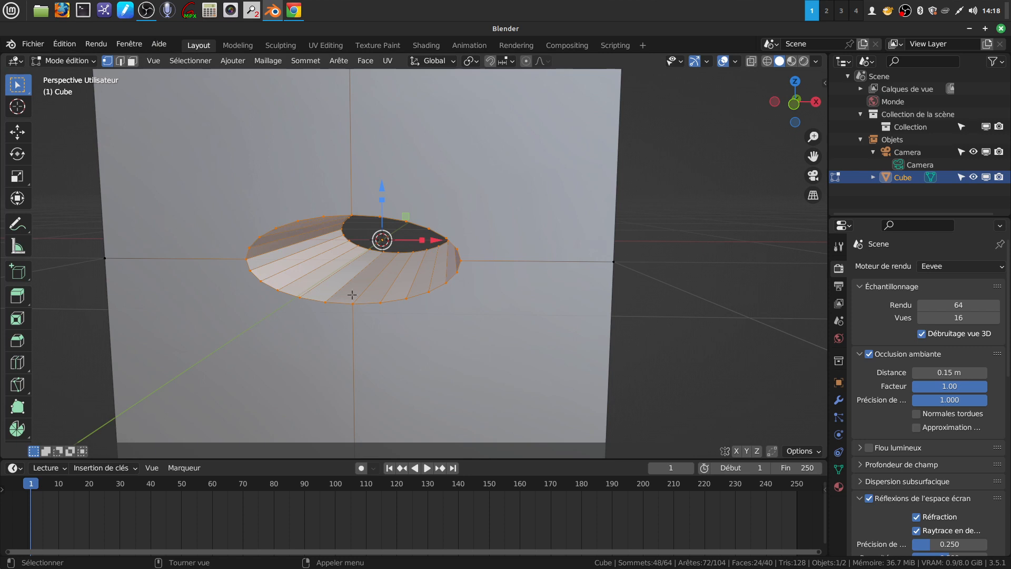
pyautogui.click(120, 61)
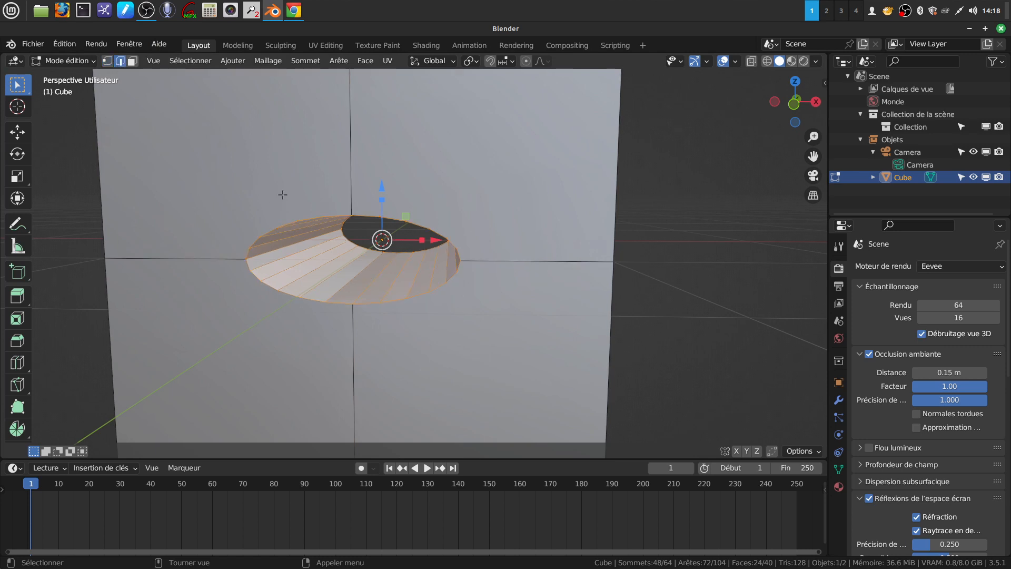
pyautogui.moveTo(277, 199); pyautogui.dragTo(287, 165, button='middle')
pyautogui.press('c')
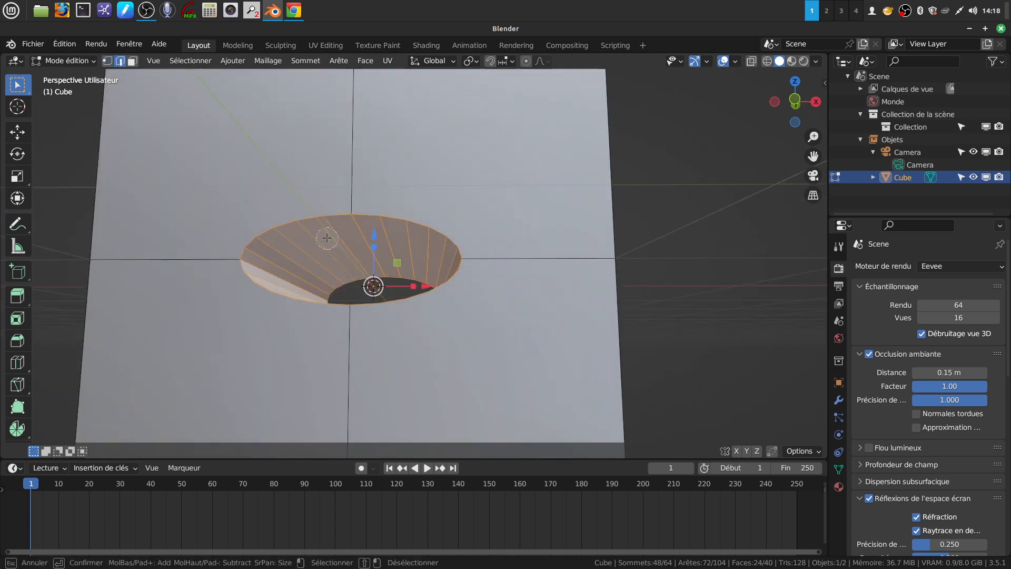
pyautogui.keyDown('shift'); pyautogui.moveTo(345, 238); pyautogui.dragTo(291, 261); pyautogui.keyUp('shift')
pyautogui.keyDown('shift'); pyautogui.moveTo(367, 239); pyautogui.dragTo(433, 251); pyautogui.keyUp('shift')
pyautogui.press('Escape')
# Step: Deselect the remaining edges running through the hole, keeping only its front and rear oval rims selected
pyautogui.moveTo(434, 252)
pyautogui.mouseDown(button='middle')
pyautogui.moveTo(440, 272)
pyautogui.moveTo(447, 216)
pyautogui.mouseUp(button='middle')
pyautogui.press('c')
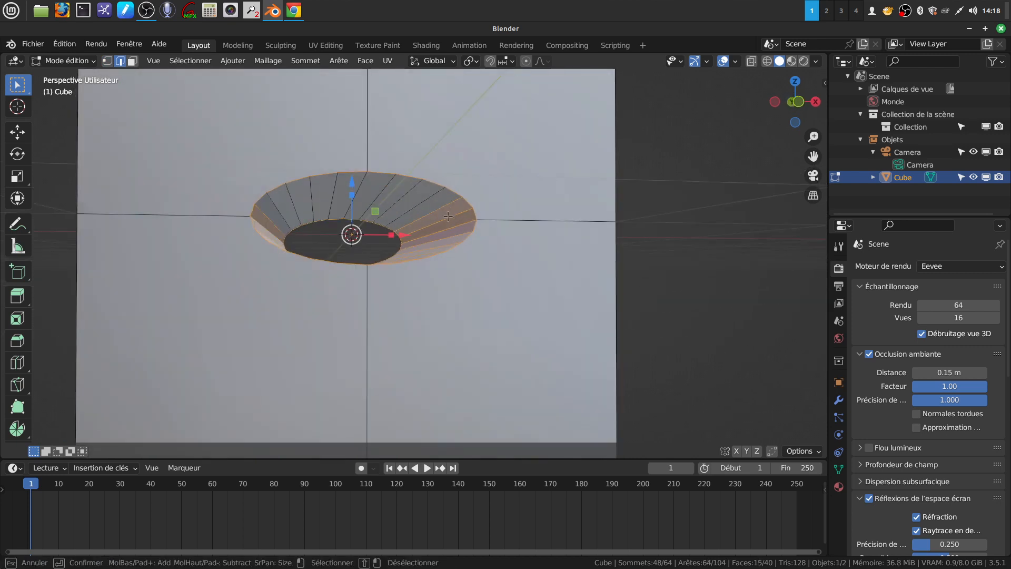
pyautogui.keyDown('shift'); pyautogui.moveTo(441, 208); pyautogui.dragTo(434, 235); pyautogui.keyUp('shift')
pyautogui.press('Escape')
pyautogui.moveTo(428, 243); pyautogui.dragTo(289, 267, button='middle')
pyautogui.press('c')
pyautogui.moveTo(256, 226)
pyautogui.mouseDown(button='middle')
pyautogui.moveTo(330, 264)
pyautogui.moveTo(393, 273)
pyautogui.moveTo(425, 255)
pyautogui.moveTo(223, 196)
pyautogui.mouseUp(button='middle')
pyautogui.press('Escape')
pyautogui.press('c')
pyautogui.press('Escape')
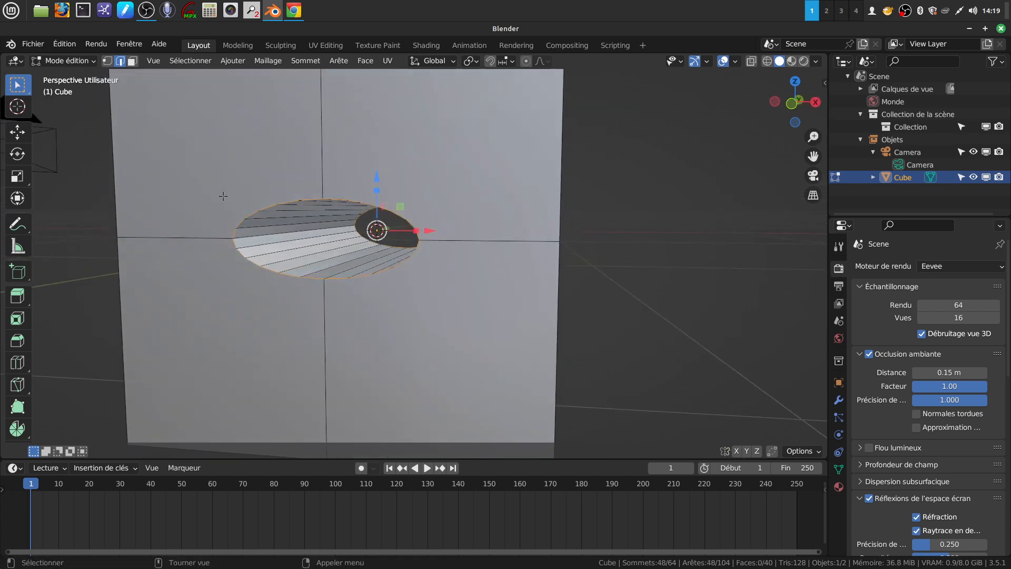
# Step: Subdivide the edges of both oval rims with one cut
pyautogui.rightClick(222, 143)
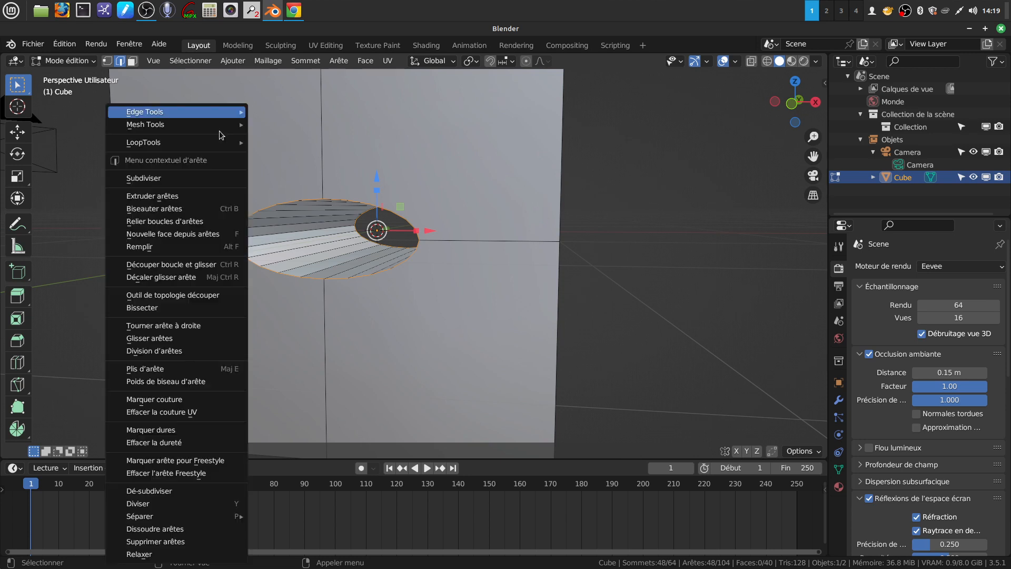
pyautogui.moveTo(192, 147)
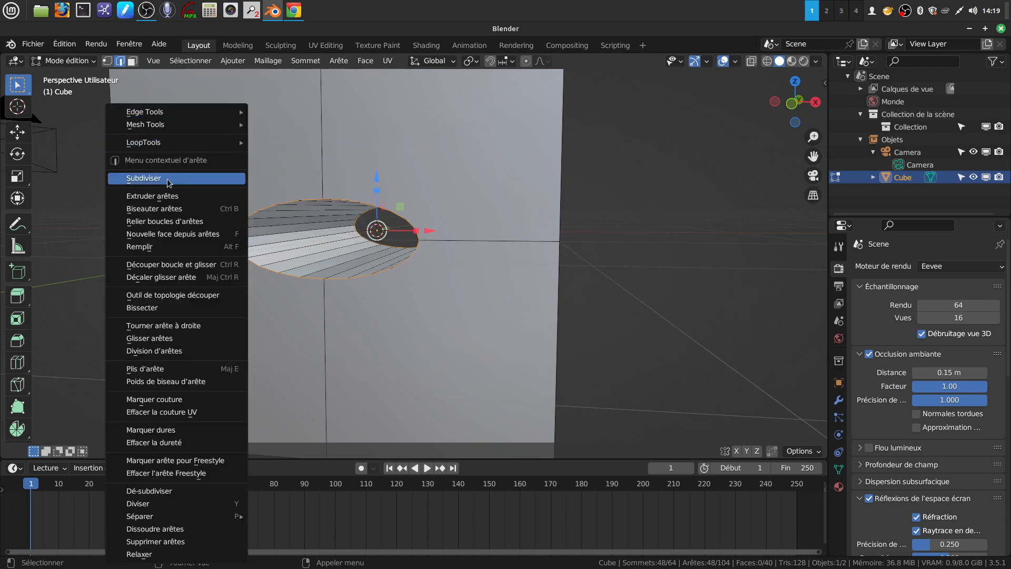
pyautogui.click(169, 178)
# Step: Deselect the newly added edges across the hole's inner wall, keeping the two subdivided rims selected
pyautogui.moveTo(262, 203)
pyautogui.mouseDown(button='middle')
pyautogui.moveTo(422, 264)
pyautogui.moveTo(471, 300)
pyautogui.moveTo(424, 266)
pyautogui.moveTo(404, 274)
pyautogui.mouseUp(button='middle')
pyautogui.press('c')
pyautogui.moveTo(381, 182)
pyautogui.keyDown('shift'); pyautogui.mouseDown()
pyautogui.moveTo(278, 232)
pyautogui.moveTo(353, 272)
pyautogui.mouseUp(); pyautogui.keyUp('shift')
pyautogui.moveTo(495, 261)
pyautogui.keyDown('shift'); pyautogui.mouseDown()
pyautogui.moveTo(526, 227)
pyautogui.moveTo(474, 195)
pyautogui.moveTo(394, 183)
pyautogui.mouseUp(); pyautogui.keyUp('shift')
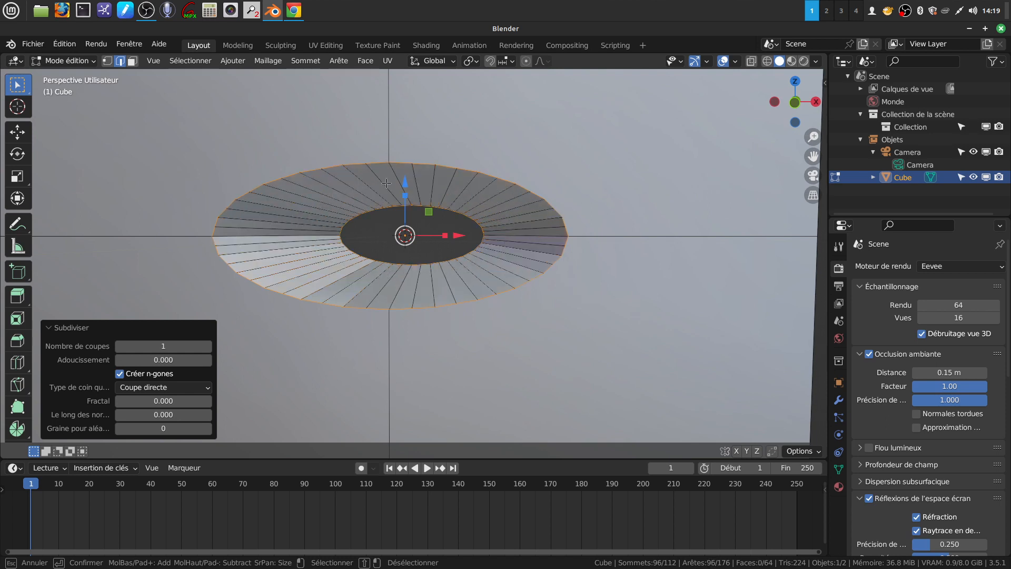
pyautogui.rightClick(387, 184)
pyautogui.scroll(-2, 387, 184)
pyautogui.moveTo(415, 218)
pyautogui.mouseDown(button='middle')
pyautogui.moveTo(410, 232)
pyautogui.moveTo(411, 223)
pyautogui.mouseUp(button='middle')
pyautogui.scroll(3, 410, 232)
pyautogui.click(106, 61)
pyautogui.moveTo(337, 179); pyautogui.dragTo(327, 211, button='middle')
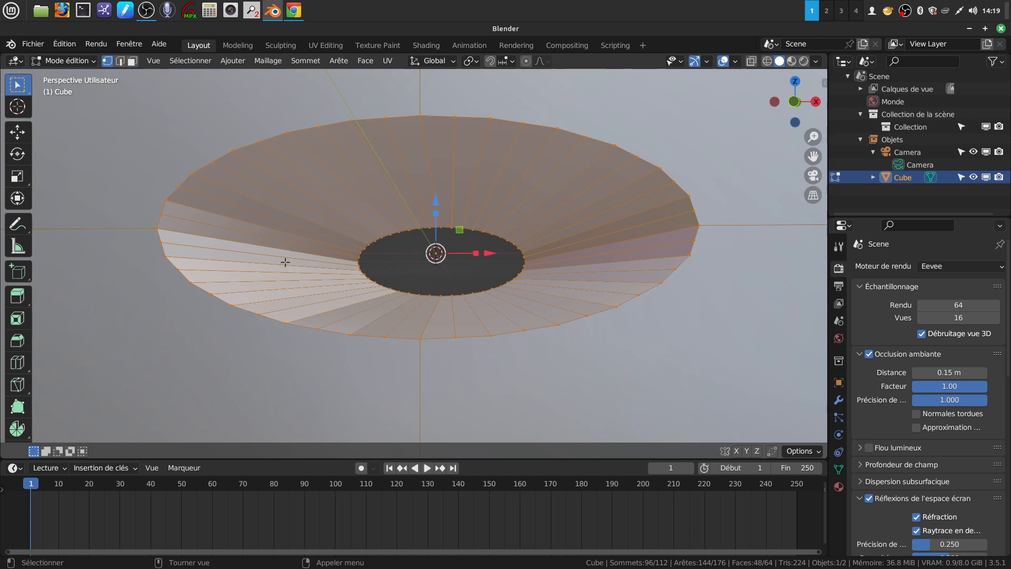
pyautogui.hotkey('alt', 'a')
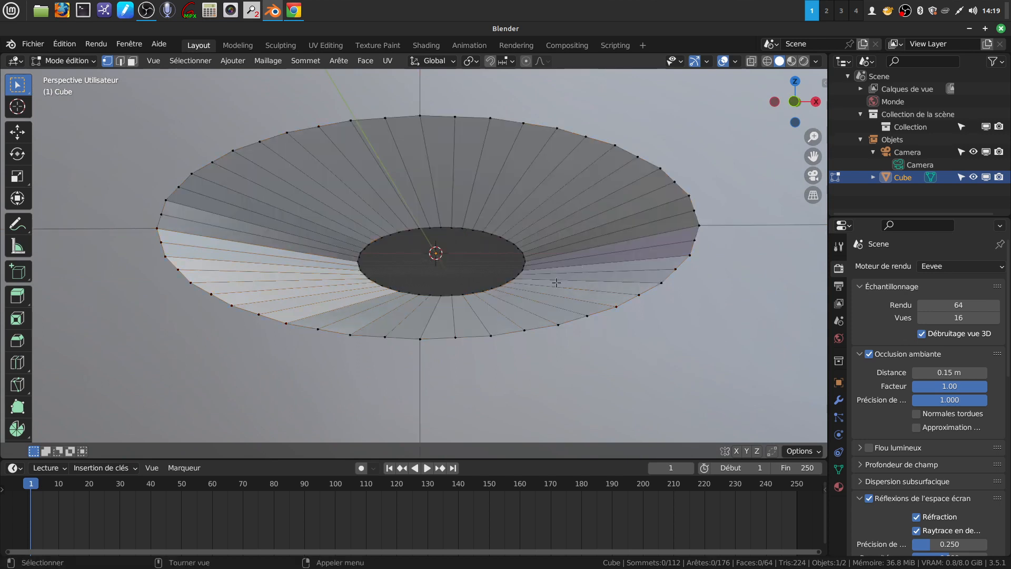
pyautogui.press('l')
pyautogui.scroll(-4, 529, 277)
pyautogui.moveTo(530, 277)
pyautogui.mouseDown(button='middle')
pyautogui.moveTo(523, 287)
pyautogui.moveTo(523, 275)
pyautogui.mouseUp(button='middle')
pyautogui.scroll(2, 523, 276)
pyautogui.moveTo(513, 190); pyautogui.dragTo(533, 191, button='middle')
pyautogui.hotkey('alt', 'a')
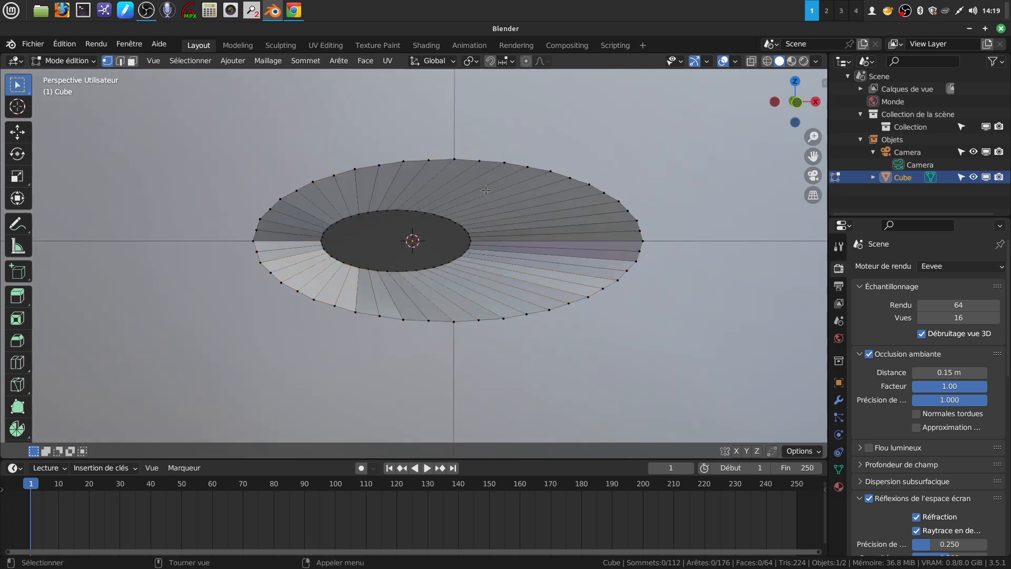
# Step: Select the complete front rim of the oval hole in edge mode, quarter by quarter
pyautogui.click(120, 62)
pyautogui.keyDown('alt'); pyautogui.click(343, 170); pyautogui.keyUp('alt')
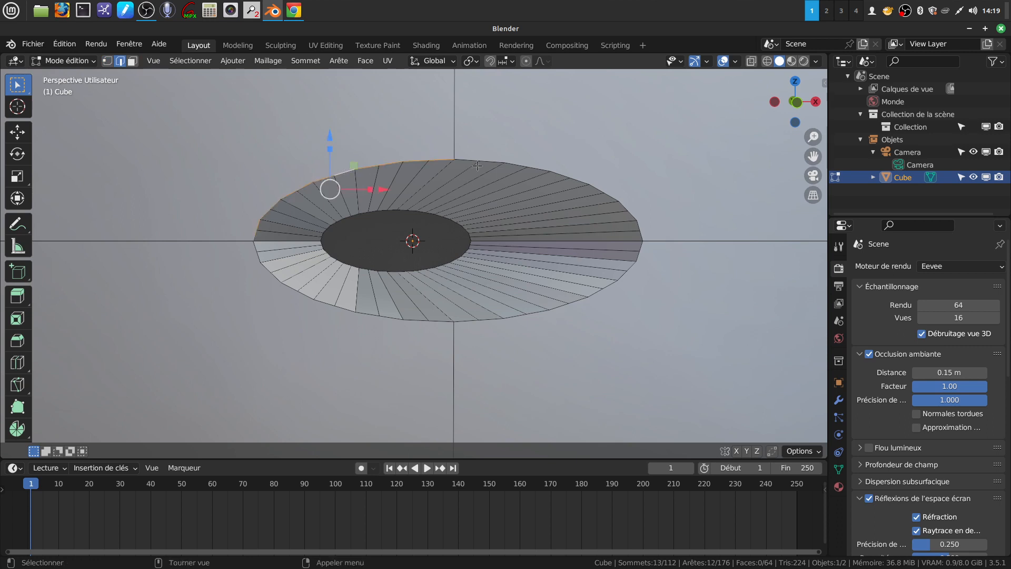
pyautogui.keyDown('alt'); pyautogui.click(493, 162); pyautogui.keyUp('alt')
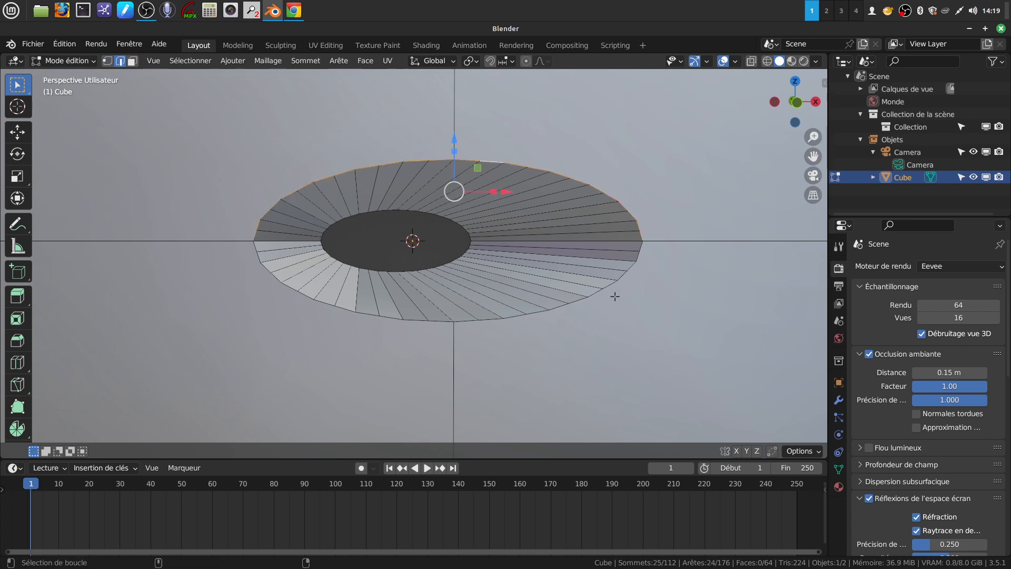
pyautogui.keyDown('alt'); pyautogui.keyDown('shift'); pyautogui.click(596, 296); pyautogui.keyUp('shift'); pyautogui.keyUp('alt')
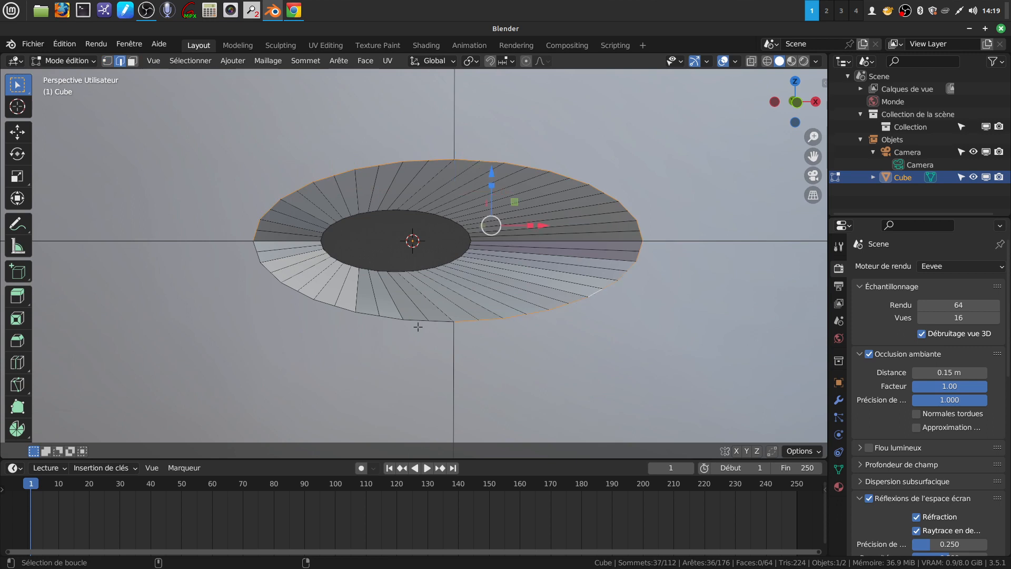
pyautogui.keyDown('alt'); pyautogui.keyDown('shift'); pyautogui.click(328, 308); pyautogui.keyUp('shift'); pyautogui.keyUp('alt')
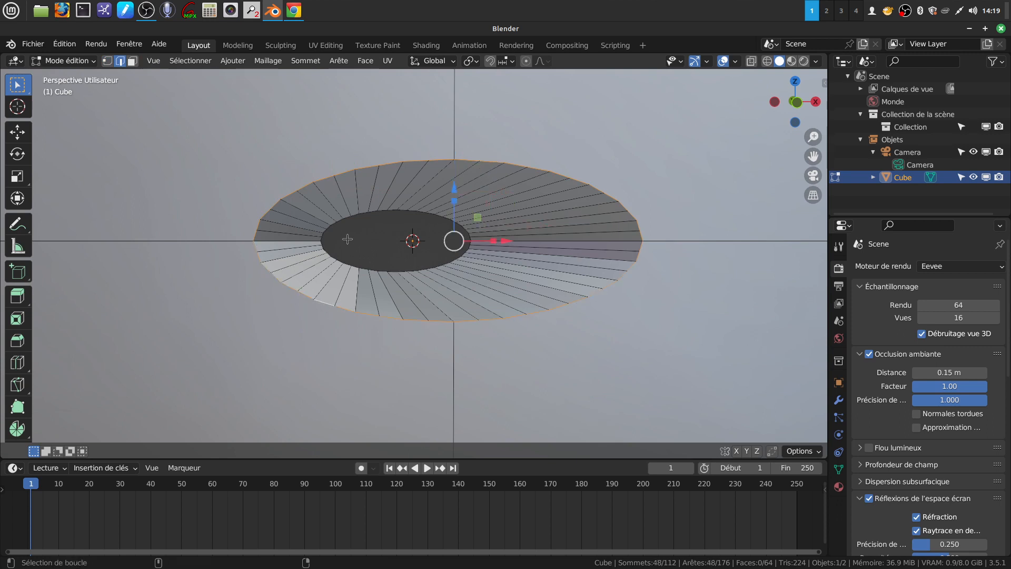
# Step: Add all four quarters of the hole's rear rim to the edge selection
pyautogui.keyDown('alt'); pyautogui.keyDown('shift'); pyautogui.click(346, 215); pyautogui.keyUp('shift'); pyautogui.keyUp('alt')
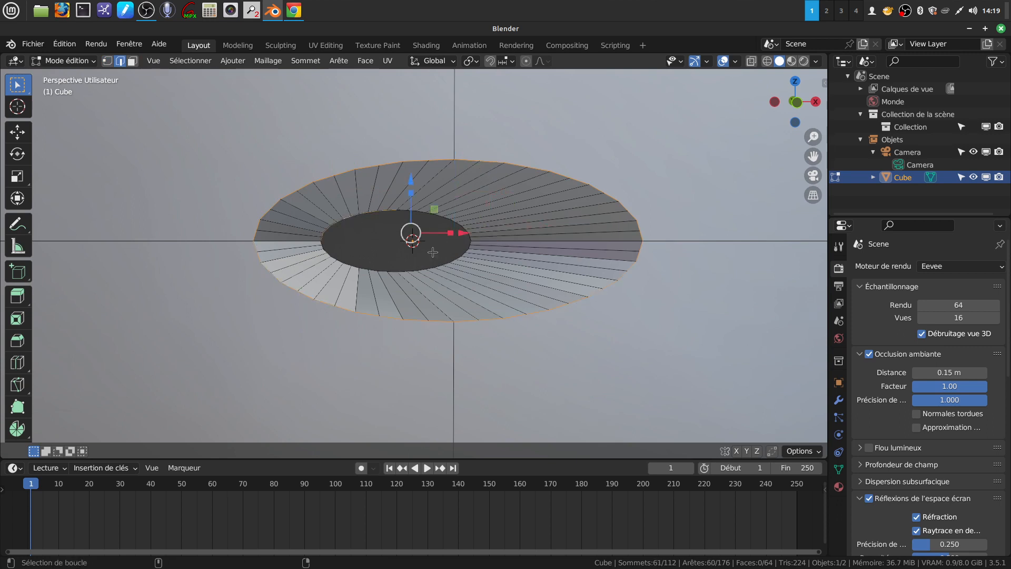
pyautogui.keyDown('alt'); pyautogui.keyDown('shift'); pyautogui.click(456, 259); pyautogui.keyUp('shift'); pyautogui.keyUp('alt')
pyautogui.keyDown('alt'); pyautogui.keyDown('shift'); pyautogui.click(463, 262); pyautogui.keyUp('shift'); pyautogui.keyUp('alt')
pyautogui.scroll(3, 464, 264)
pyautogui.keyDown('alt'); pyautogui.keyDown('shift'); pyautogui.click(425, 269); pyautogui.keyUp('shift'); pyautogui.keyUp('alt')
pyautogui.keyDown('alt'); pyautogui.keyDown('shift'); pyautogui.click(330, 263); pyautogui.keyUp('shift'); pyautogui.keyUp('alt')
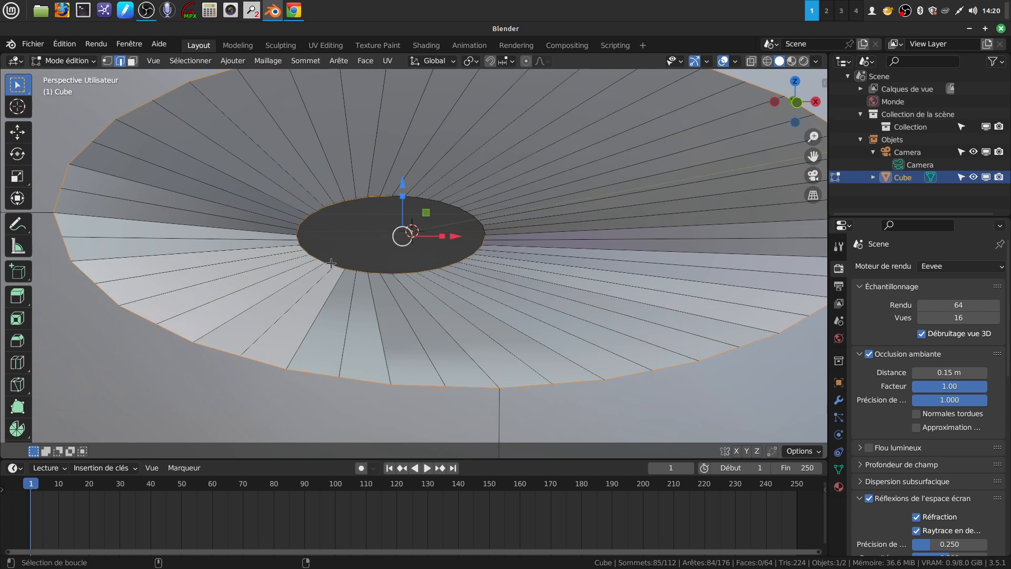
pyautogui.keyDown('alt'); pyautogui.keyDown('shift'); pyautogui.click(452, 207); pyautogui.keyUp('shift'); pyautogui.keyUp('alt')
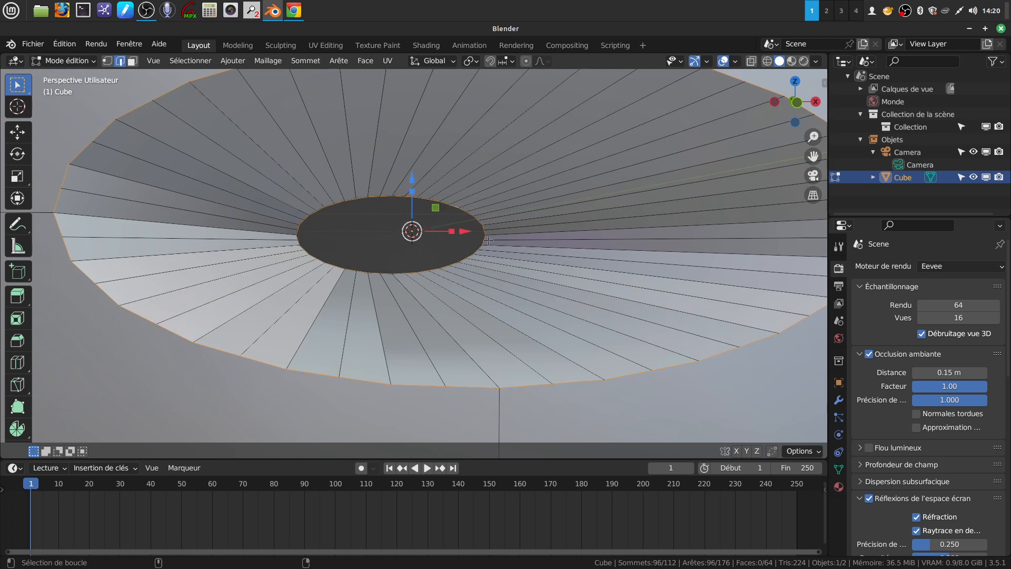
# Step: Relax both selected rims with LoopTools, using Cubic interpolation and 25 iterations
pyautogui.scroll(-5, 495, 274)
pyautogui.moveTo(490, 309)
pyautogui.mouseDown(button='middle')
pyautogui.moveTo(438, 298)
pyautogui.moveTo(431, 307)
pyautogui.moveTo(480, 327)
pyautogui.moveTo(496, 379)
pyautogui.moveTo(490, 326)
pyautogui.mouseUp(button='middle')
pyautogui.scroll(1, 431, 307)
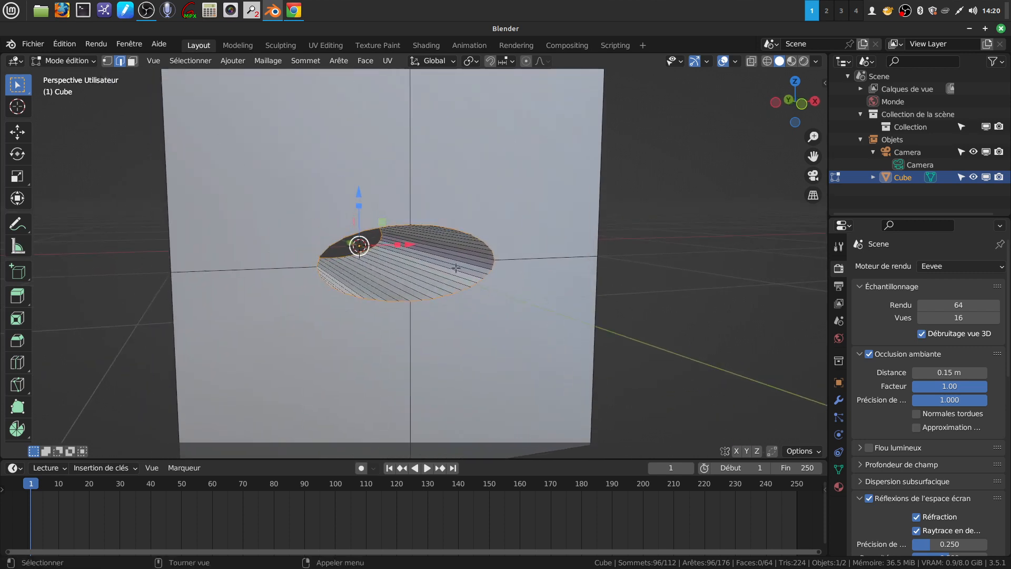
pyautogui.scroll(2, 495, 283)
pyautogui.moveTo(496, 279); pyautogui.dragTo(432, 271, button='middle')
pyautogui.scroll(-1, 432, 271)
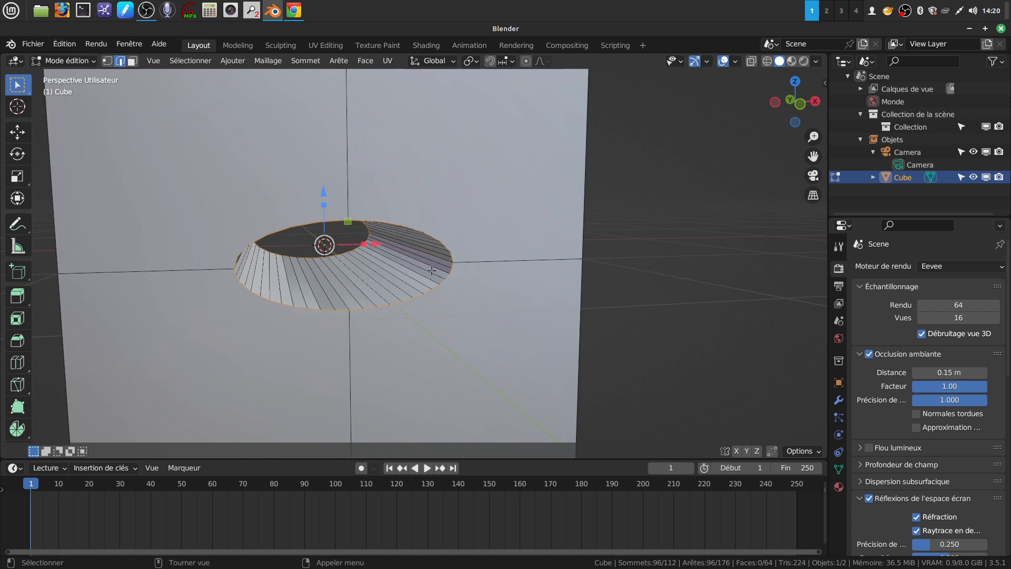
pyautogui.rightClick(632, 259)
pyautogui.moveTo(601, 142)
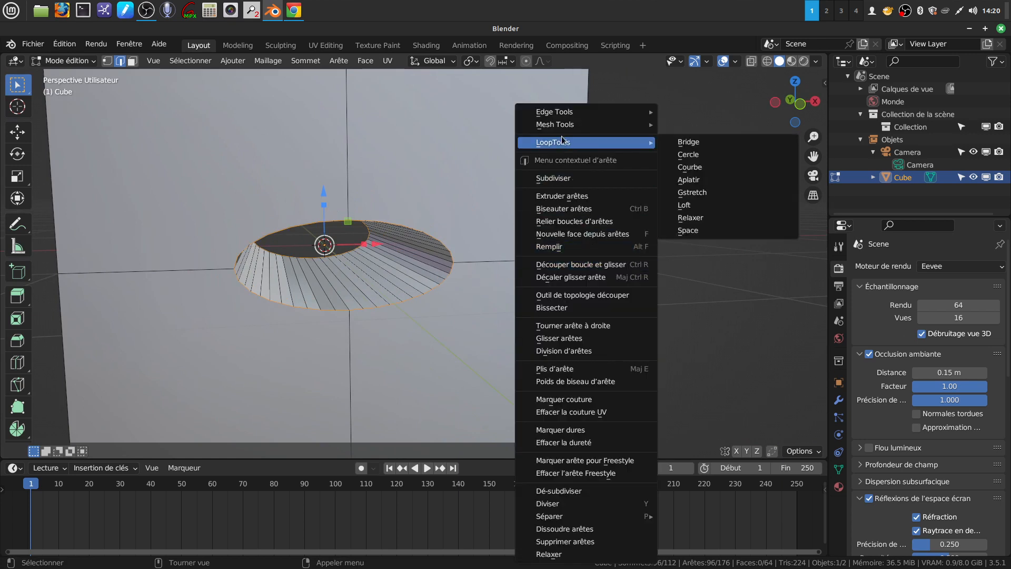
pyautogui.click(701, 223)
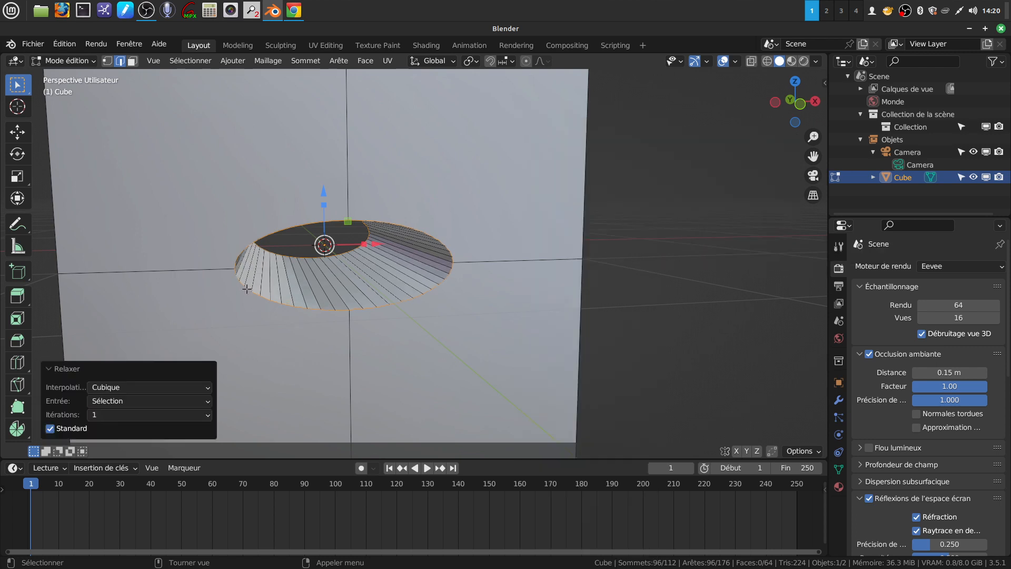
pyautogui.click(209, 420)
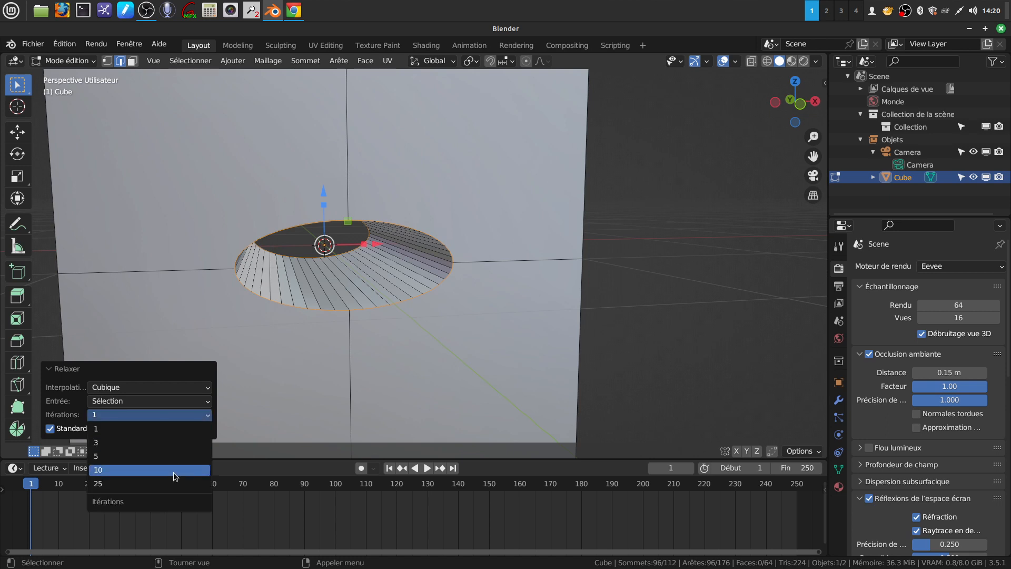
pyautogui.click(175, 480)
# Step: Bevel both oval rims with two segments and a width of about 0.009 m
pyautogui.moveTo(400, 276); pyautogui.dragTo(490, 334, button='middle')
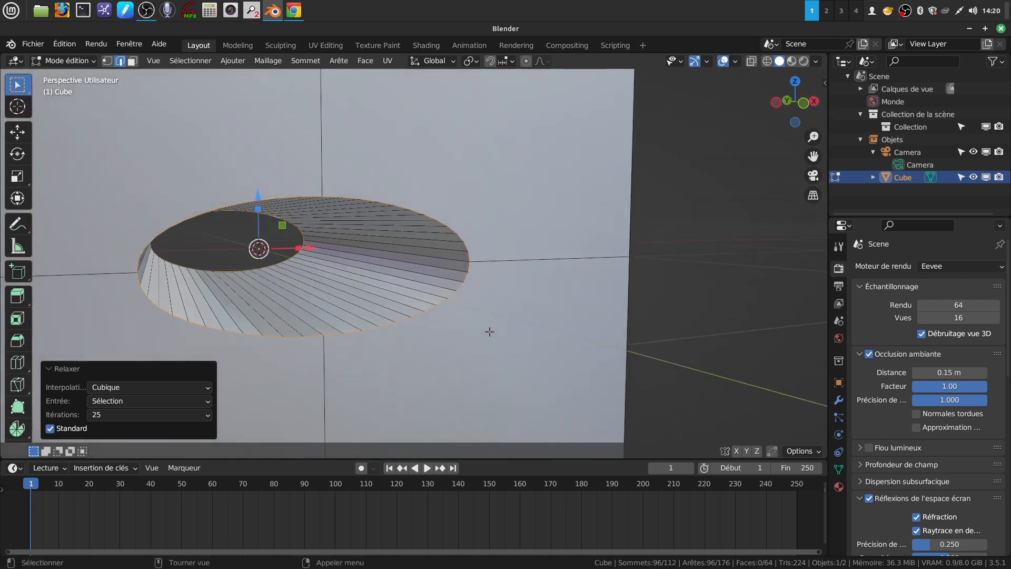
pyautogui.hotkey('ctrl', 'b')
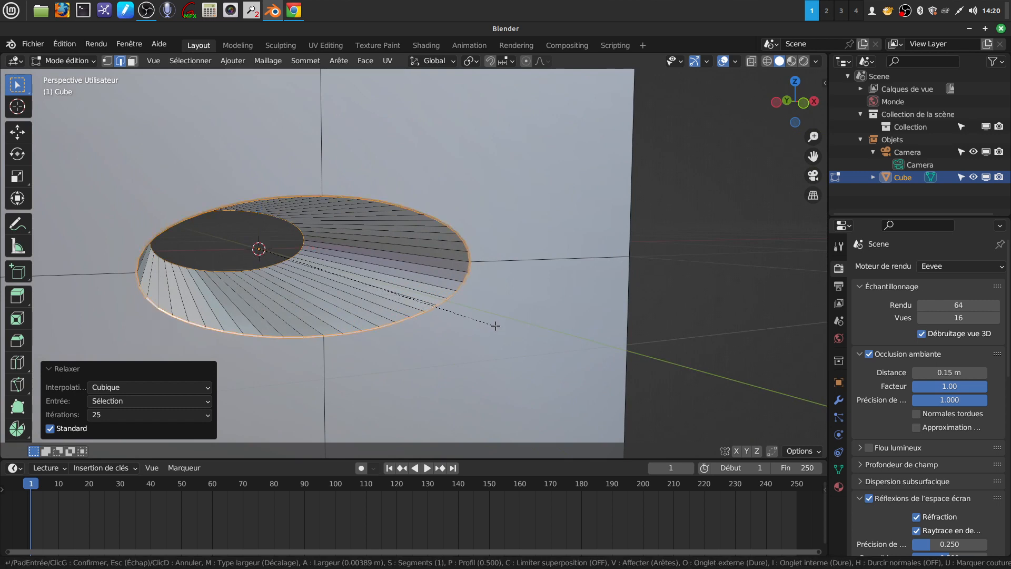
pyautogui.scroll(1, 496, 326)
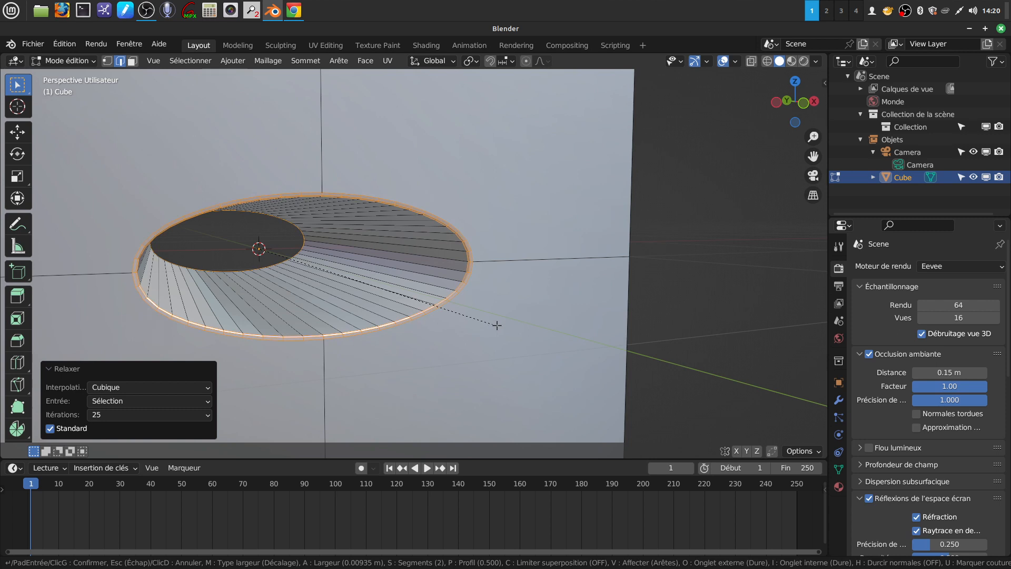
pyautogui.click(497, 326)
# Step: Return to object mode and apply smooth shading to the cube with auto smooth at 30°
pyautogui.scroll(-4, 476, 285)
pyautogui.moveTo(467, 285); pyautogui.dragTo(414, 289, button='middle')
pyautogui.moveTo(499, 348); pyautogui.dragTo(378, 223, button='middle')
pyautogui.press('Tab')
pyautogui.rightClick(420, 280)
pyautogui.click(416, 297)
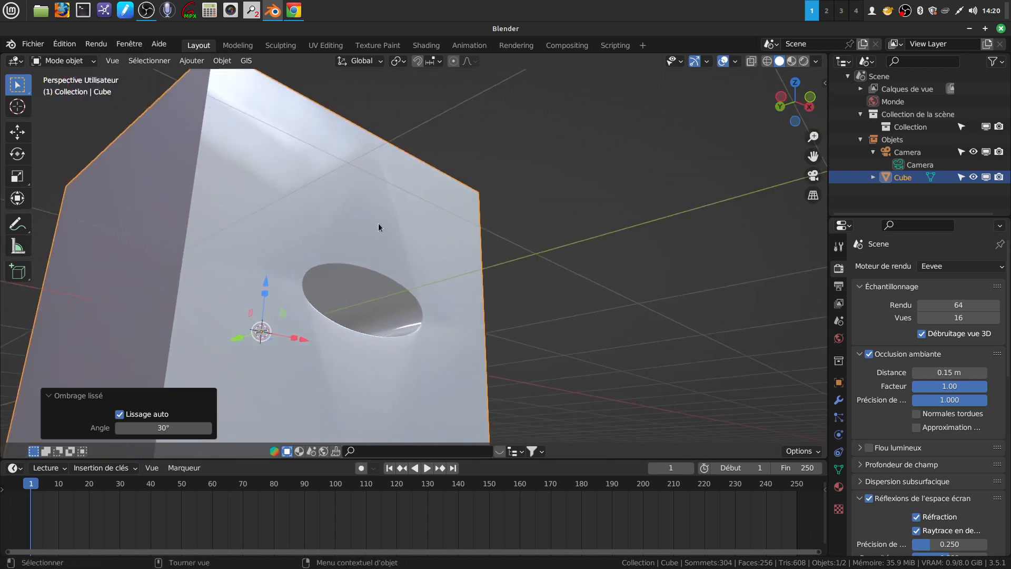
# Step: Show the cube in rendered viewport shading and set the render engine to Workbench
pyautogui.moveTo(343, 257); pyautogui.dragTo(379, 244, button='middle')
pyautogui.moveTo(387, 199); pyautogui.dragTo(495, 206, button='middle')
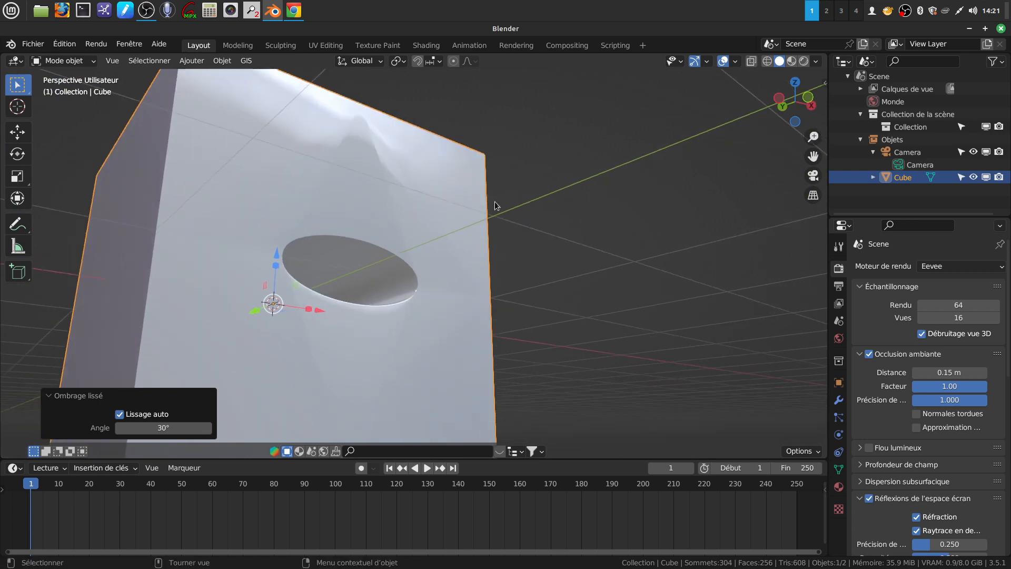
pyautogui.click(802, 61)
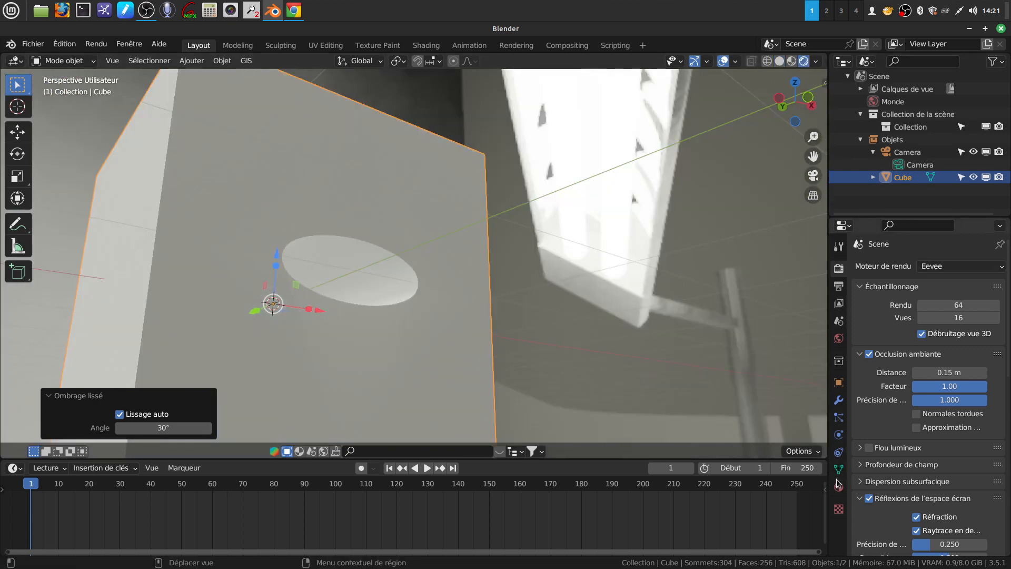
pyautogui.click(1001, 269)
pyautogui.click(943, 287)
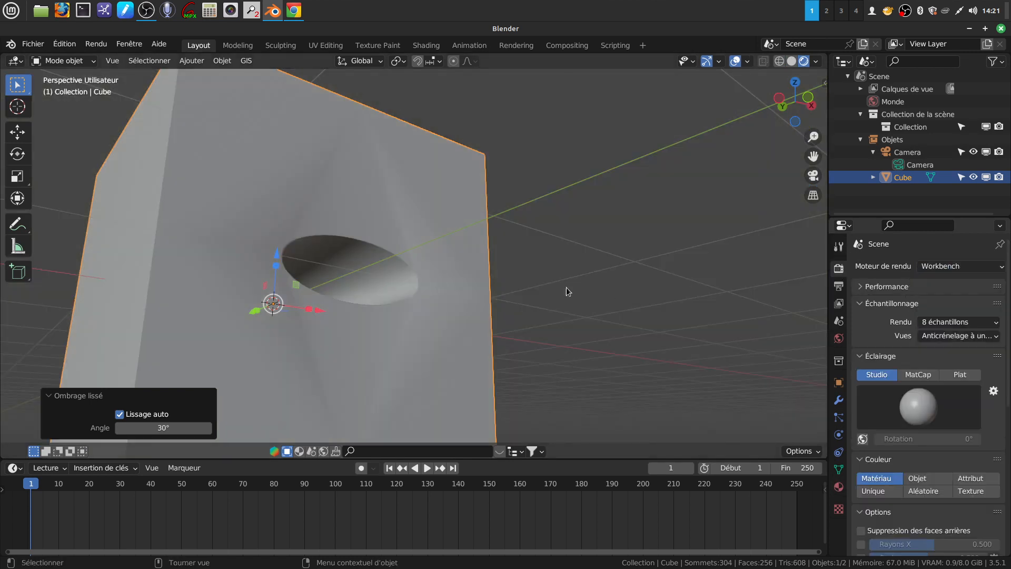
# Step: Set the Workbench lighting to MatCap with the glossy red material sphere
pyautogui.click(919, 375)
pyautogui.click(918, 409)
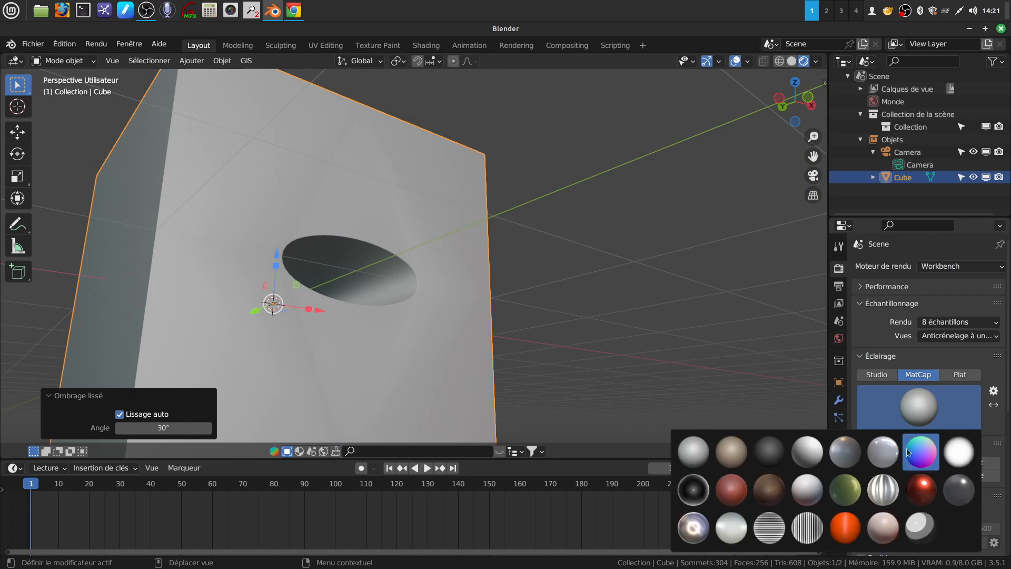
pyautogui.click(922, 490)
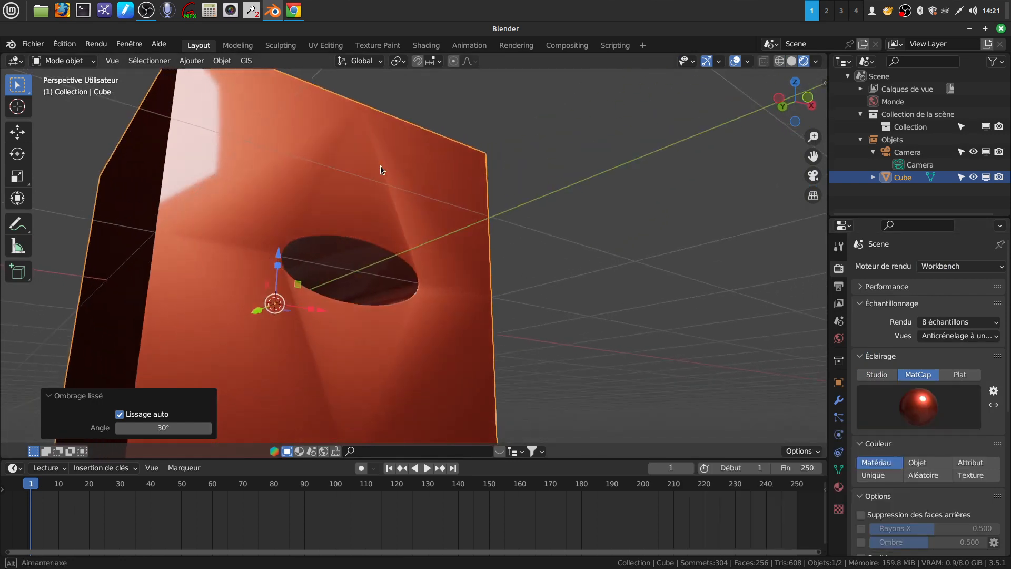
# Step: Add a Weighted Normal modifier to the cube with a weight of 99 and Keep Sharp enabled
pyautogui.moveTo(380, 166); pyautogui.dragTo(366, 121, button='middle')
pyautogui.moveTo(345, 258); pyautogui.dragTo(595, 280, button='middle')
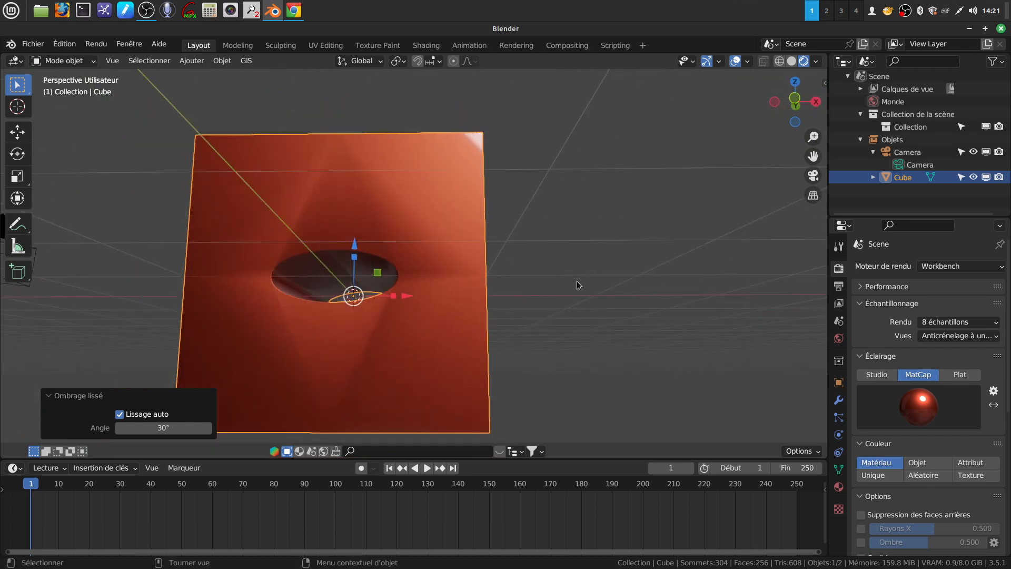
pyautogui.click(839, 401)
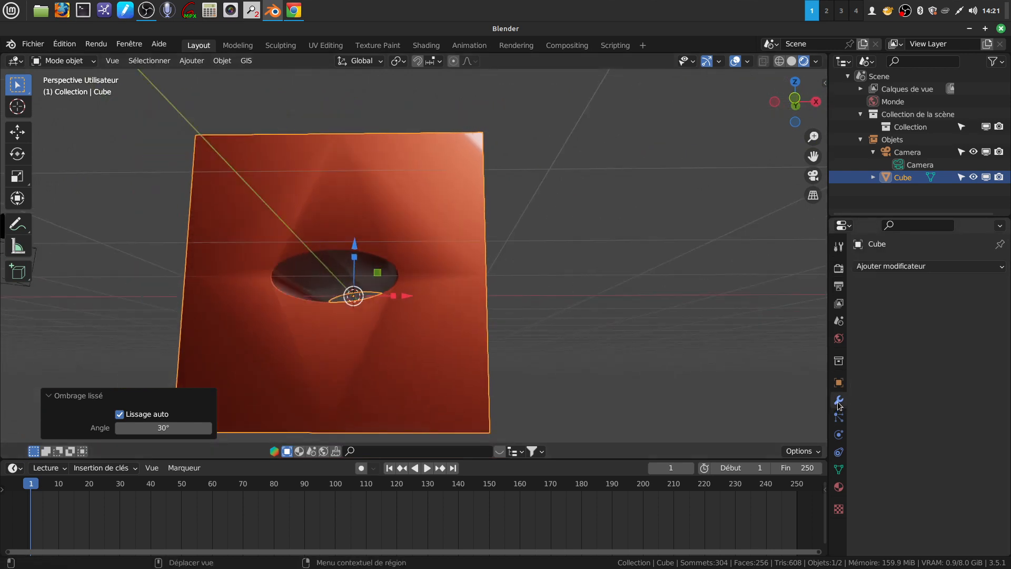
pyautogui.click(1002, 272)
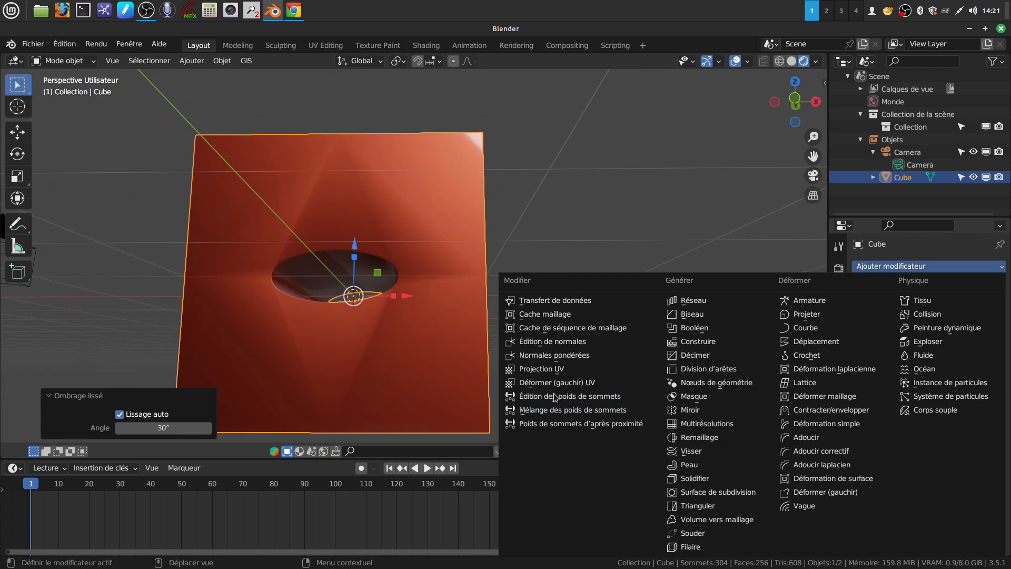
pyautogui.click(586, 357)
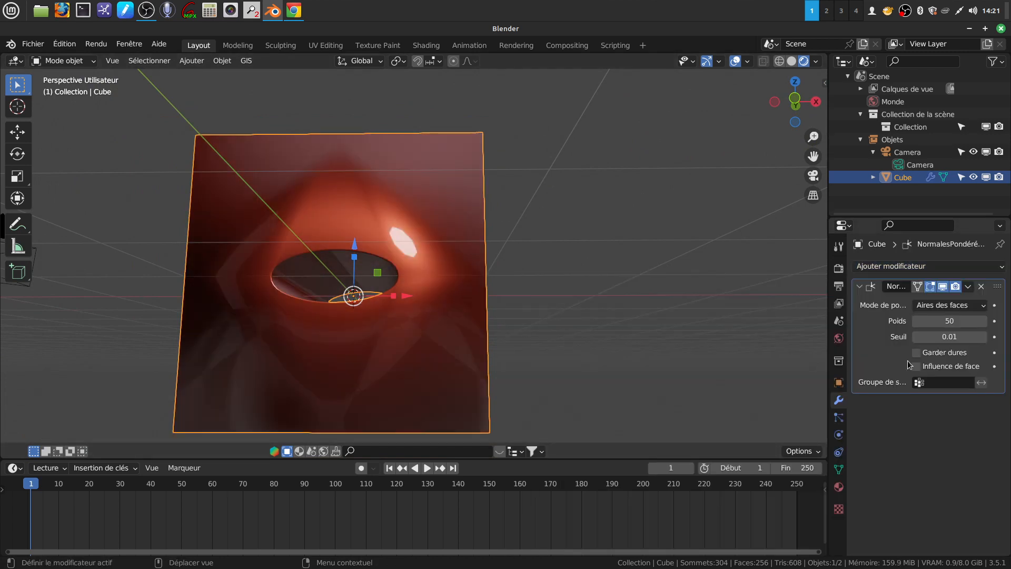
pyautogui.moveTo(927, 321); pyautogui.dragTo(967, 321)
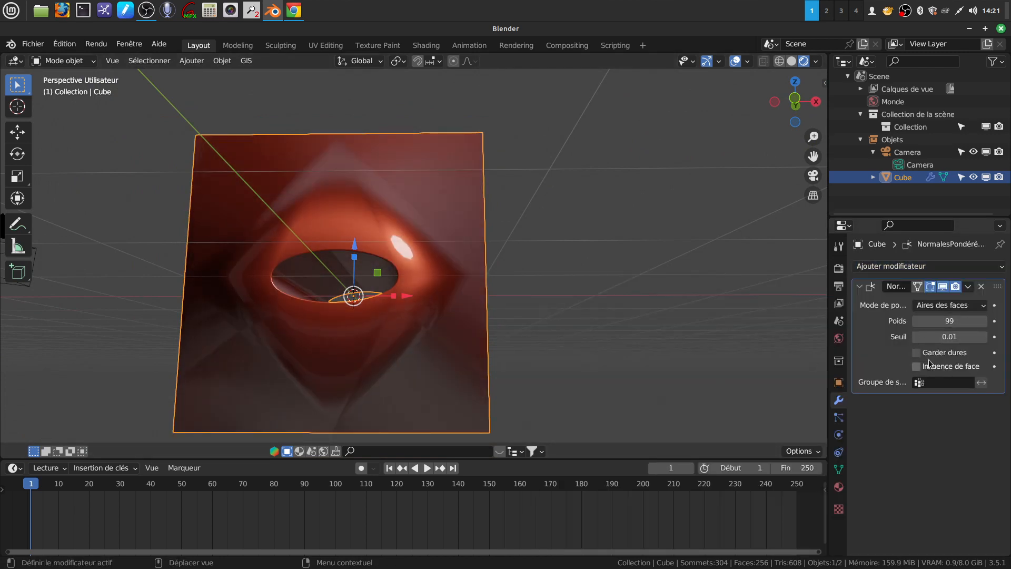
pyautogui.click(917, 353)
pyautogui.moveTo(399, 159); pyautogui.dragTo(443, 137, button='middle')
pyautogui.moveTo(411, 190); pyautogui.dragTo(396, 252, button='middle')
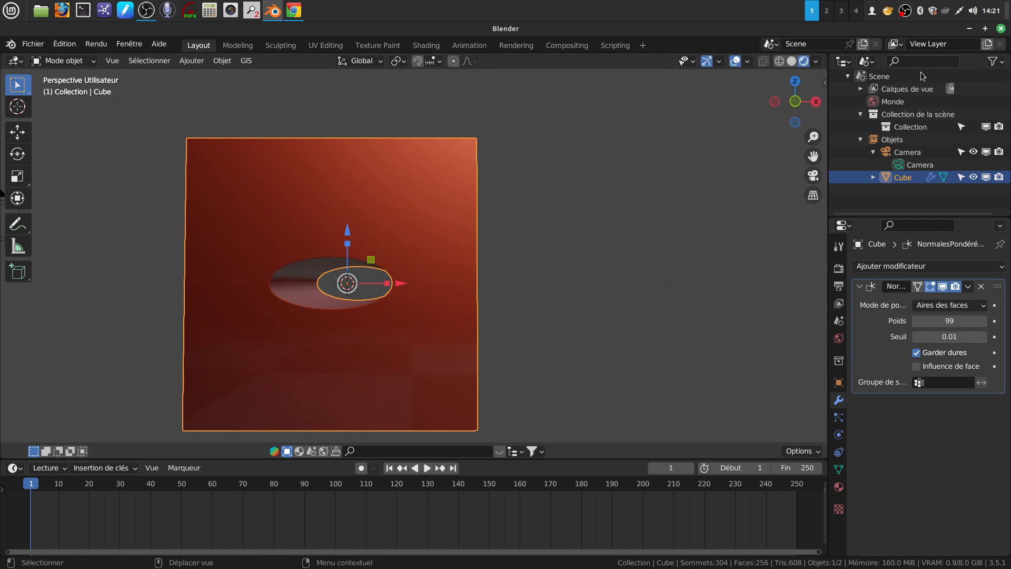
# Step: Set the scene's render engine to Eevee
pyautogui.click(839, 269)
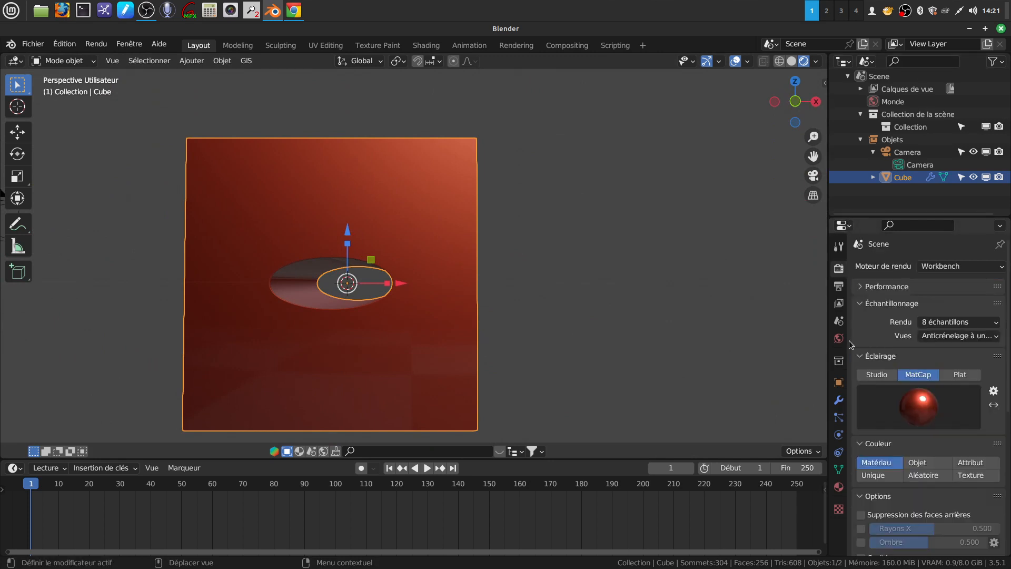
pyautogui.click(840, 285)
pyautogui.click(839, 269)
pyautogui.click(948, 266)
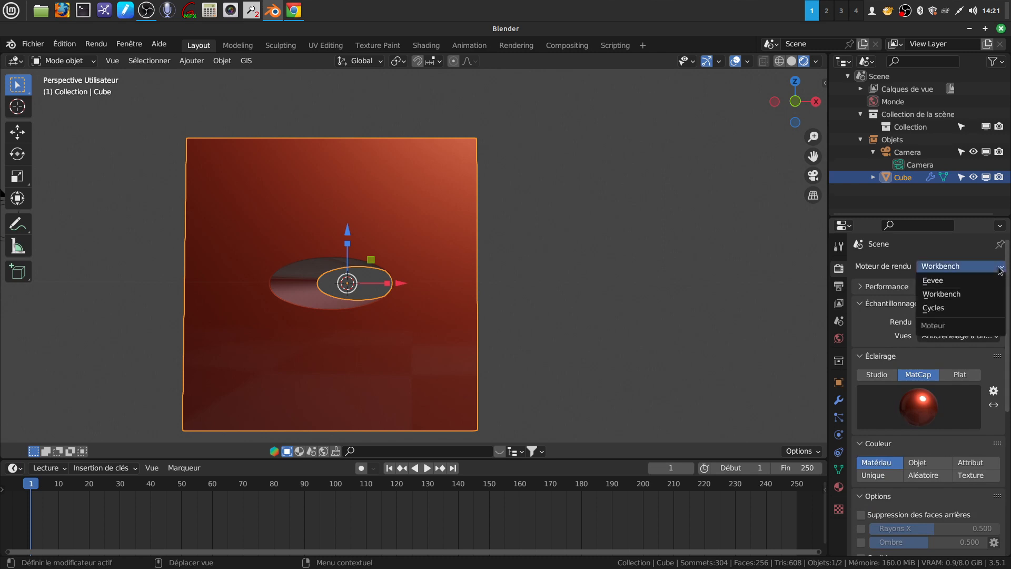
pyautogui.click(943, 279)
# Step: Examine the rim and surrounding face shading of the oval hole from several angles, up close and from farther away
pyautogui.moveTo(476, 265); pyautogui.dragTo(459, 279, button='middle')
pyautogui.scroll(3, 415, 336)
pyautogui.moveTo(415, 336); pyautogui.dragTo(258, 295, button='middle')
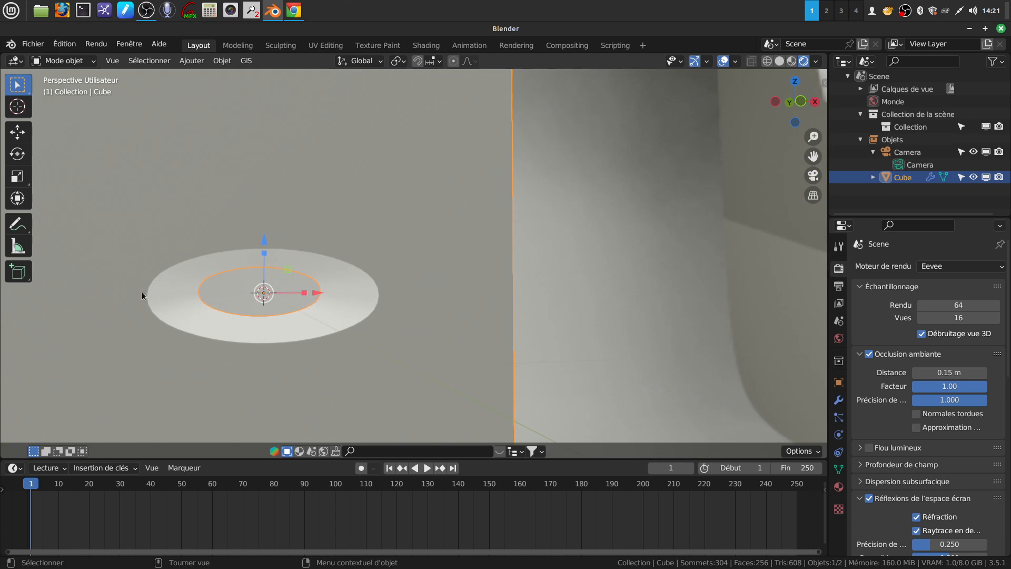
pyautogui.moveTo(329, 303); pyautogui.dragTo(234, 370, button='middle')
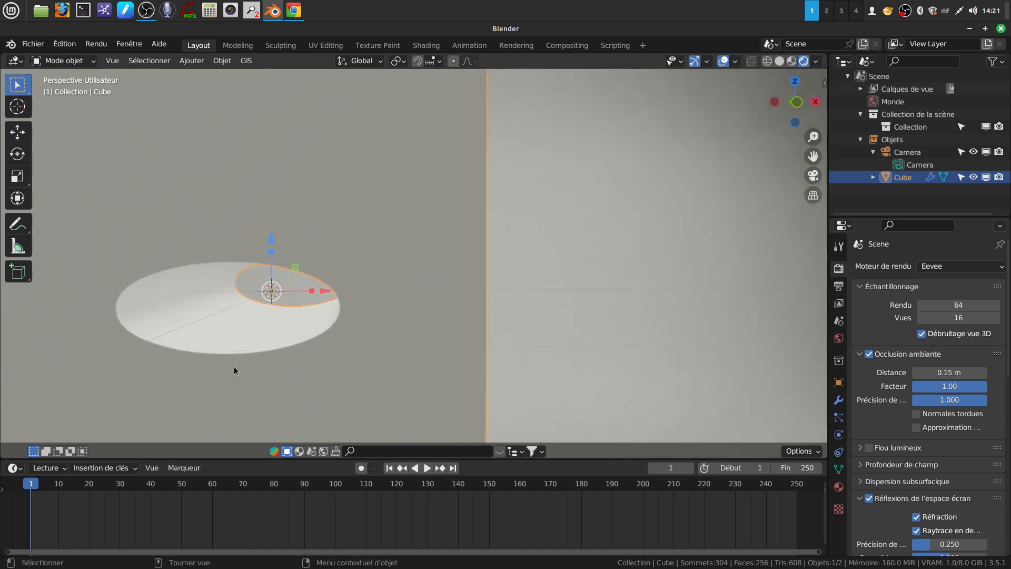
pyautogui.moveTo(358, 332); pyautogui.dragTo(131, 259, button='middle')
pyautogui.moveTo(225, 350); pyautogui.dragTo(222, 327, button='middle')
pyautogui.scroll(-5, 222, 327)
pyautogui.moveTo(409, 306); pyautogui.dragTo(398, 317, button='middle')
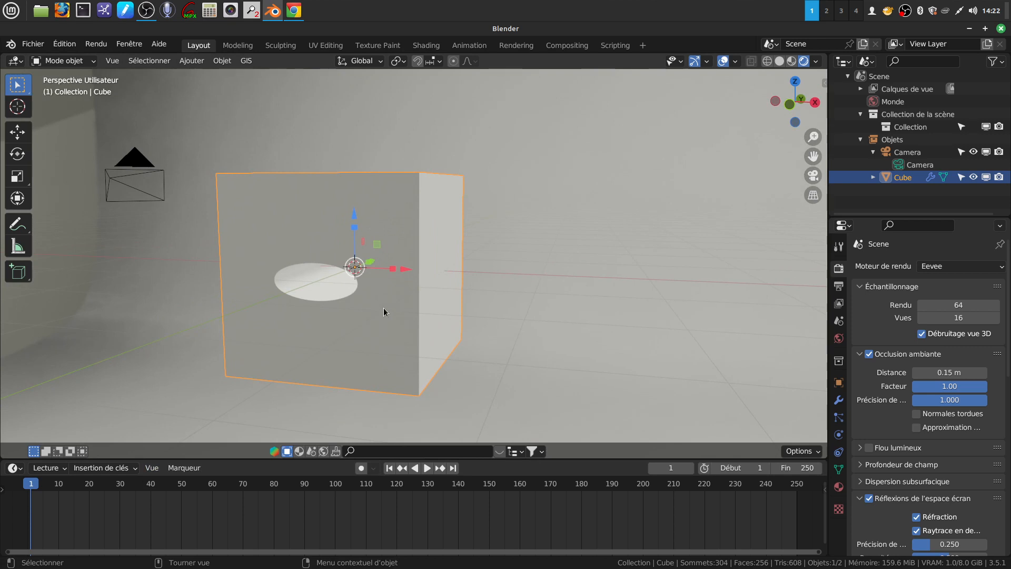
pyautogui.moveTo(381, 301); pyautogui.dragTo(416, 276, button='middle')
# Step: Delete the cube with the oval hole and return the viewport to solid shading
pyautogui.press('a')
pyautogui.press('Tab')
pyautogui.press('Tab')
pyautogui.click(399, 321)
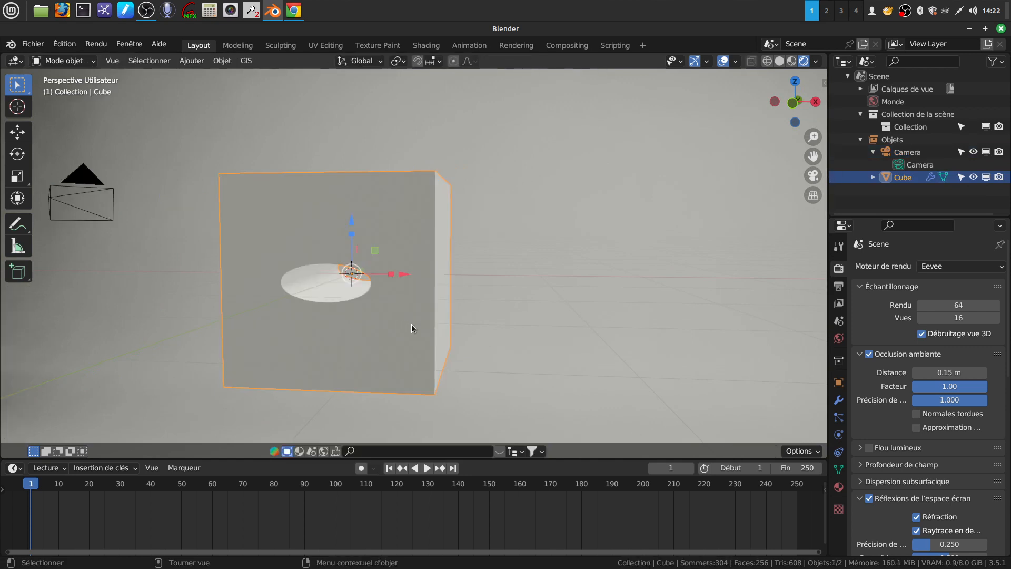
pyautogui.press('x')
pyautogui.click(405, 312)
pyautogui.keyDown('shift'); pyautogui.moveTo(399, 296); pyautogui.dragTo(447, 289, button='middle'); pyautogui.keyUp('shift')
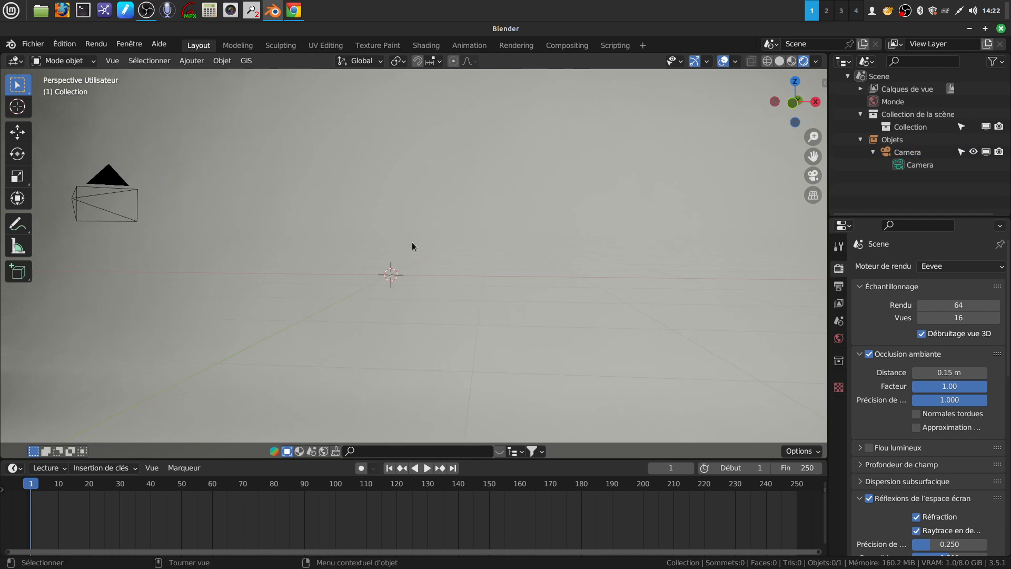
pyautogui.click(779, 61)
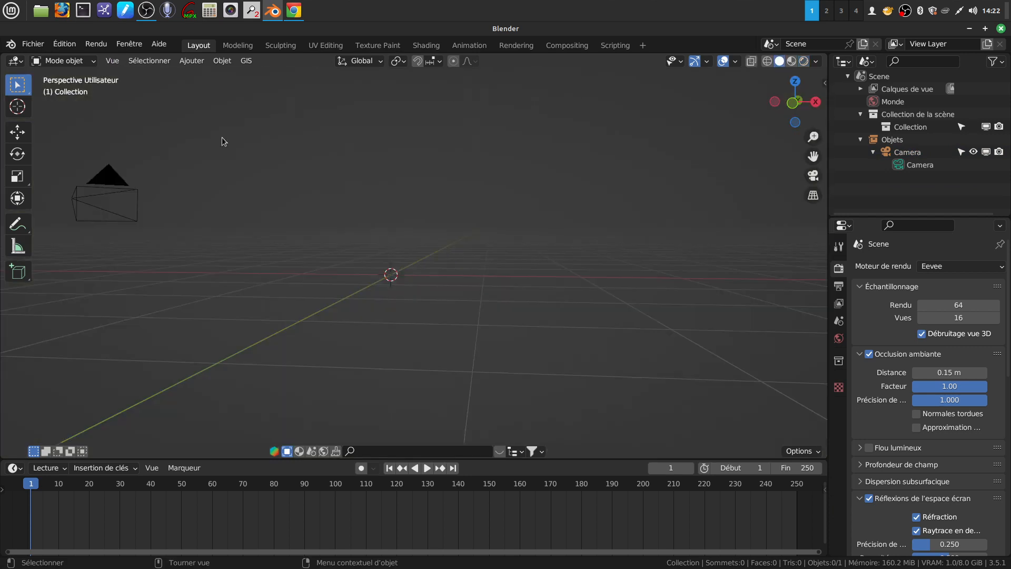
# Step: Add a new 2 m cube at the world origin, starting from the orthographic front view
pyautogui.press('KP_1')
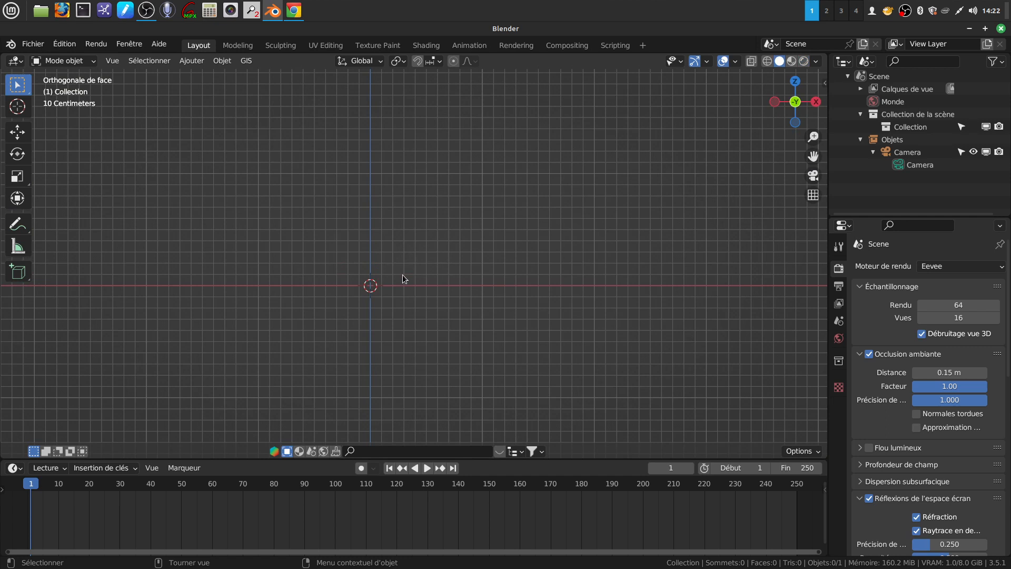
pyautogui.click(187, 64)
pyautogui.moveTo(199, 74)
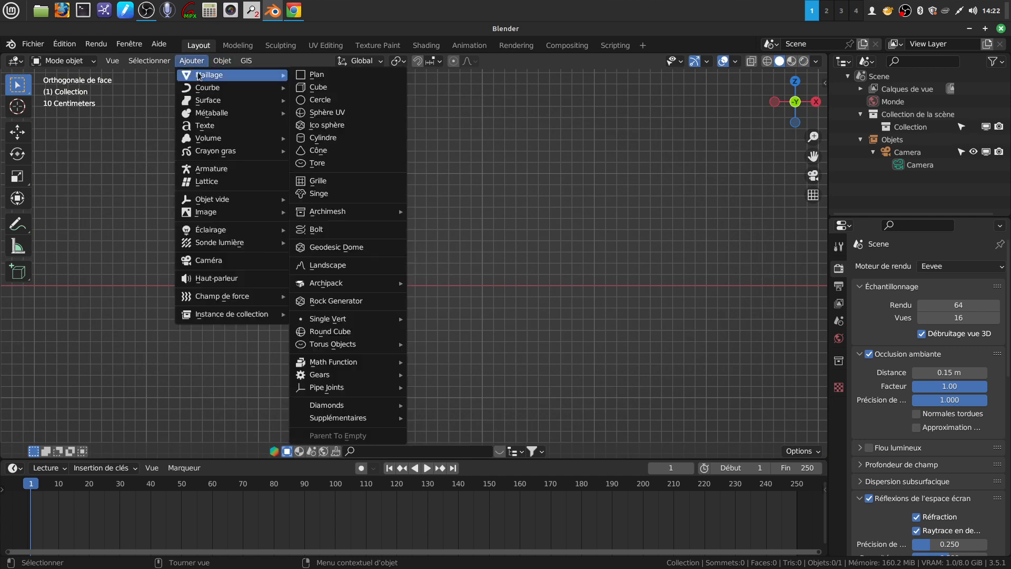
pyautogui.click(337, 88)
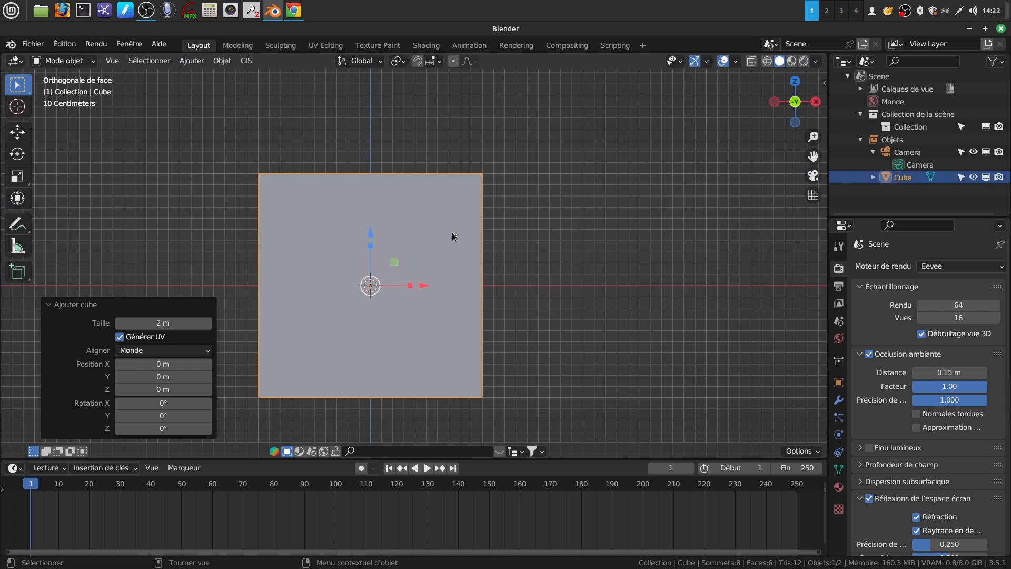
pyautogui.moveTo(454, 269)
pyautogui.mouseDown(button='middle')
pyautogui.moveTo(478, 242)
pyautogui.moveTo(447, 270)
pyautogui.moveTo(449, 258)
pyautogui.mouseUp(button='middle')
pyautogui.press('Tab')
pyautogui.press('Tab')
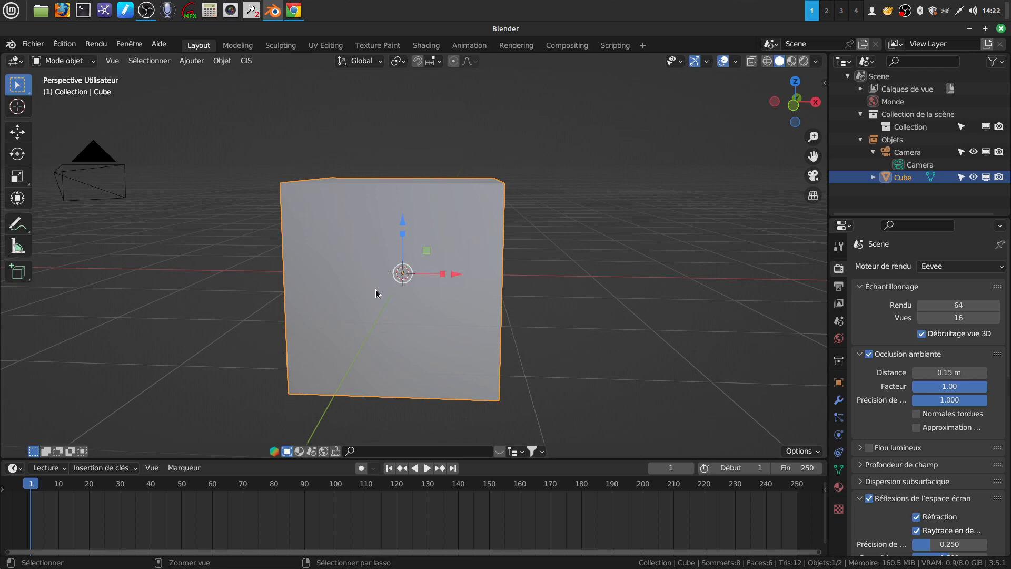
# Step: In edit mode, add a Subdivision Surface modifier to the cube with a viewport level of 2
pyautogui.press('Tab')
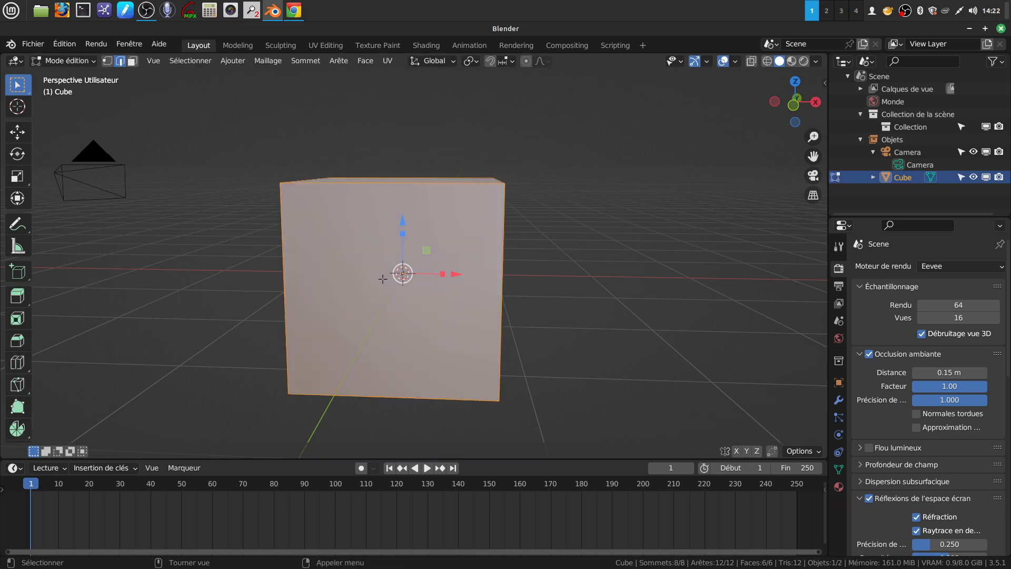
pyautogui.rightClick(383, 277)
pyautogui.press('Escape')
pyautogui.moveTo(399, 279); pyautogui.dragTo(352, 240, button='middle')
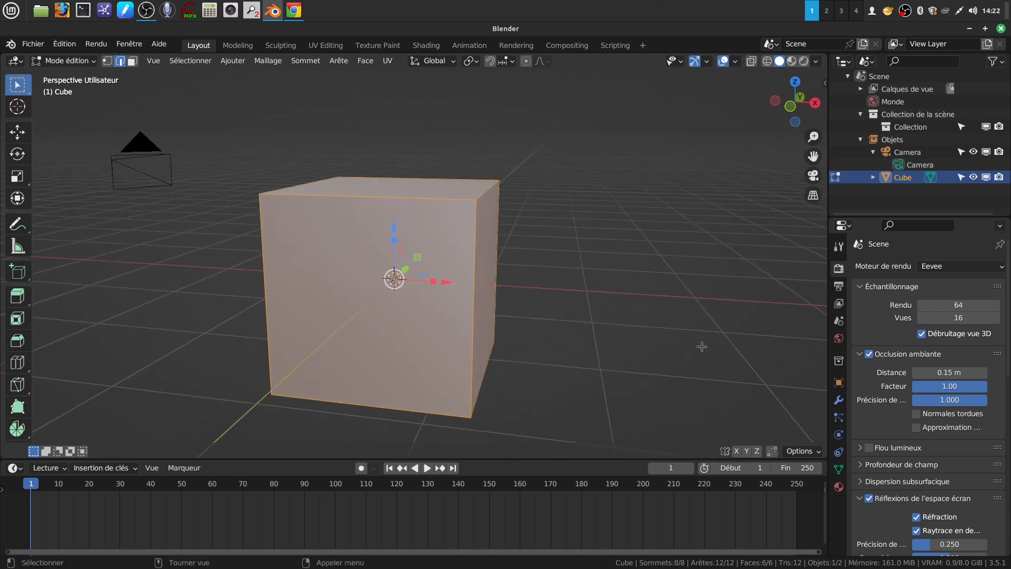
pyautogui.keyDown('shift'); pyautogui.moveTo(519, 347); pyautogui.dragTo(549, 352, button='middle'); pyautogui.keyUp('shift')
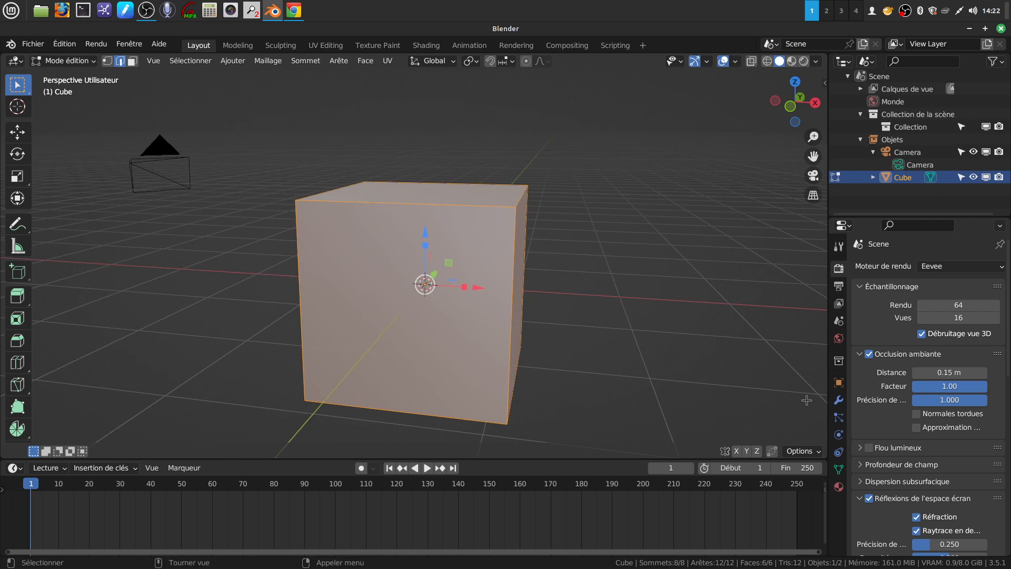
pyautogui.click(840, 404)
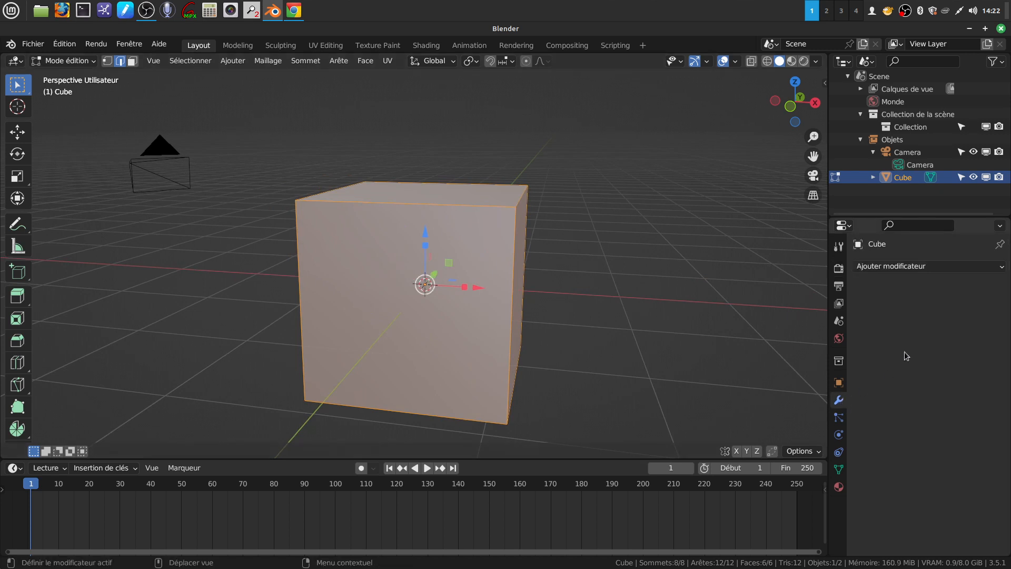
pyautogui.click(906, 266)
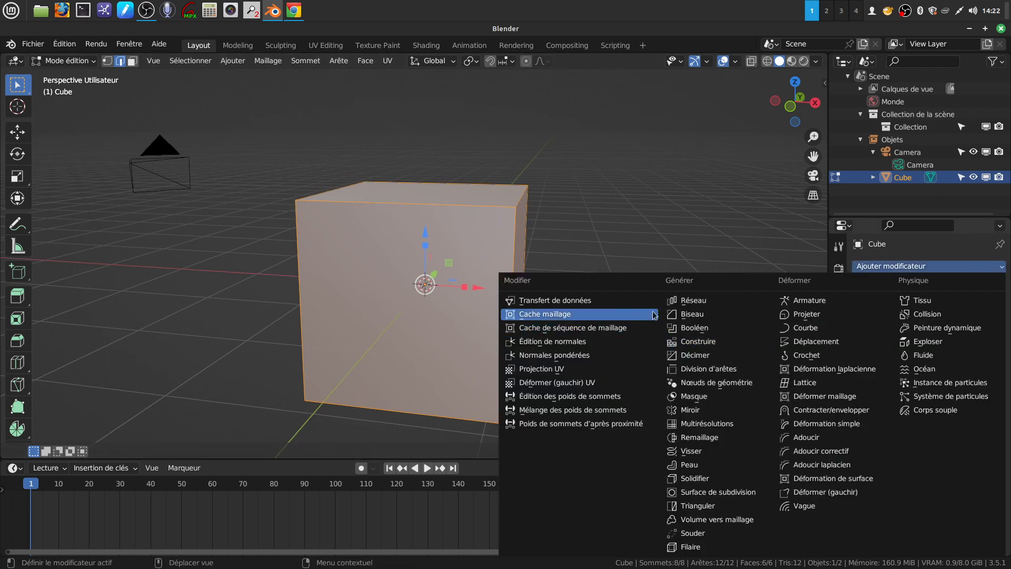
pyautogui.click(717, 492)
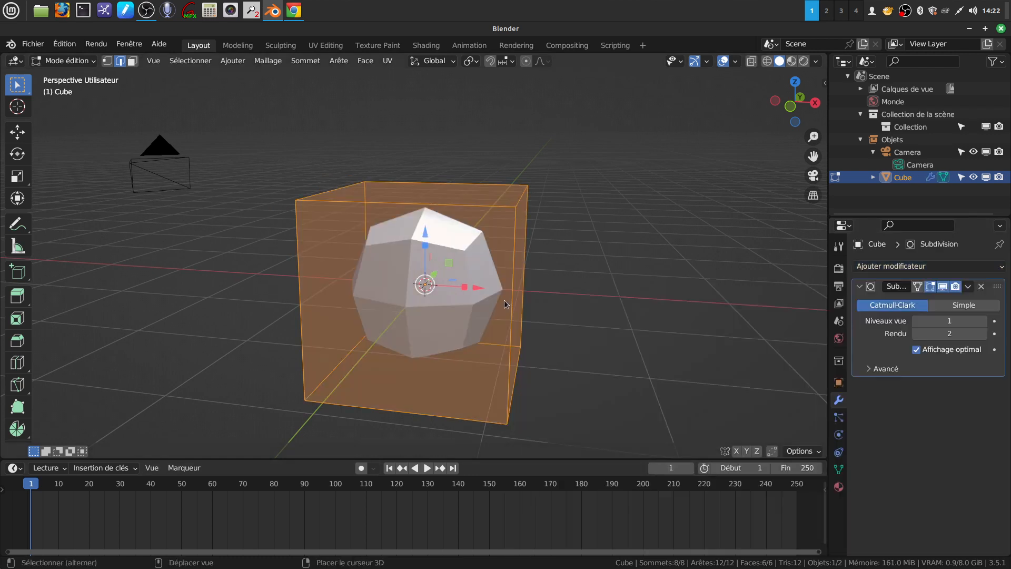
pyautogui.moveTo(504, 300); pyautogui.dragTo(473, 300, button='middle')
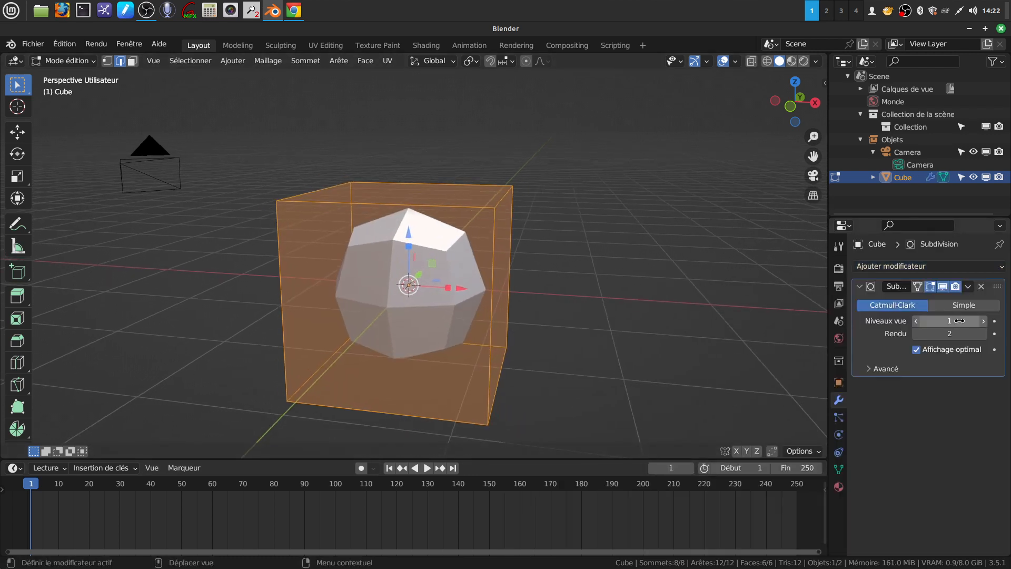
pyautogui.click(981, 321)
pyautogui.moveTo(522, 296); pyautogui.dragTo(534, 319, button='middle')
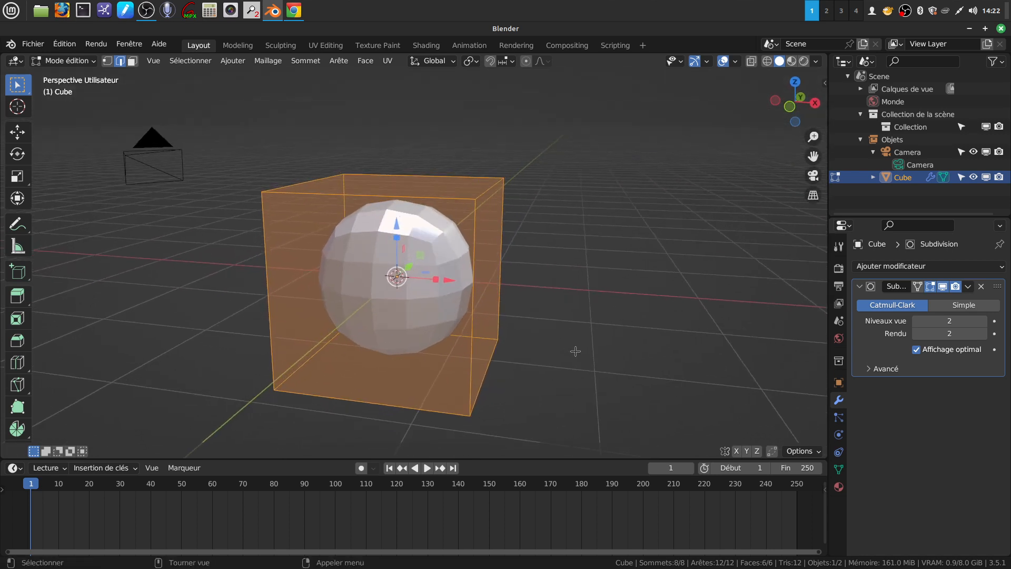
# Step: Bevel all the cube's edges with two segments and a width of about 0.027 m, and smooth-shade the cube in object mode
pyautogui.hotkey('ctrl', 'b')
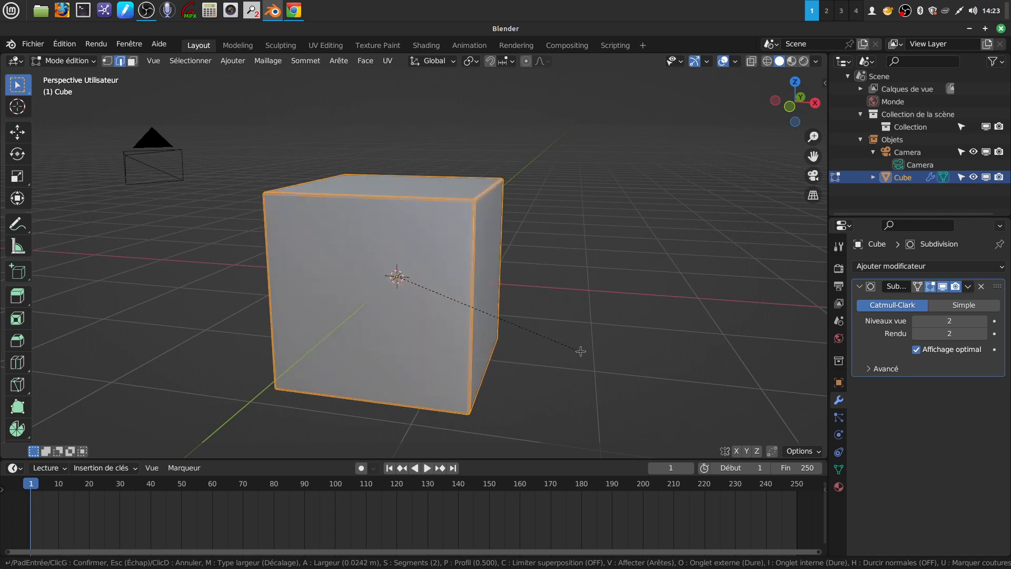
pyautogui.scroll(-1, 580, 351)
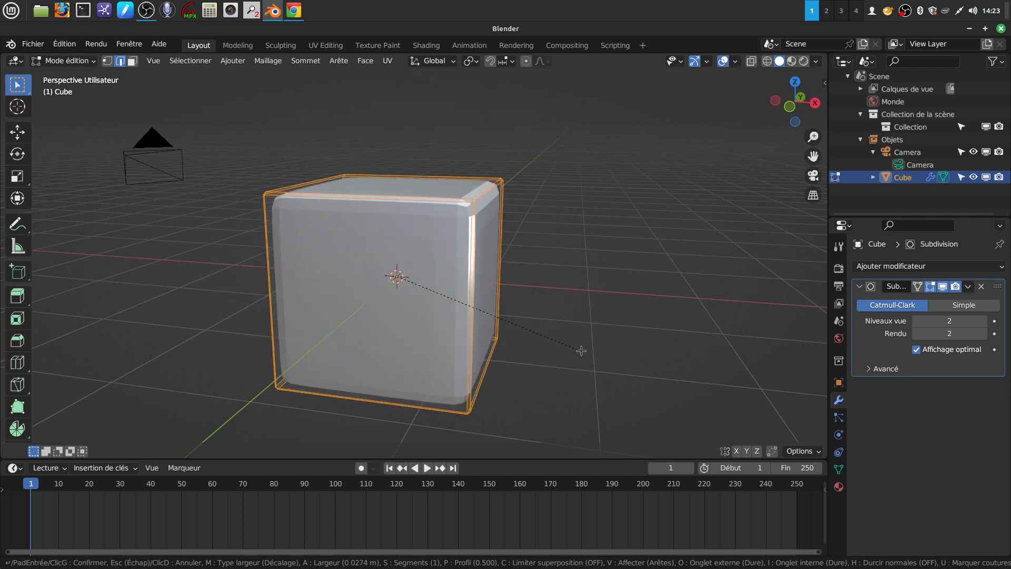
pyautogui.scroll(1, 582, 351)
pyautogui.click(583, 350)
pyautogui.moveTo(504, 323); pyautogui.dragTo(377, 300, button='middle')
pyautogui.press('Tab')
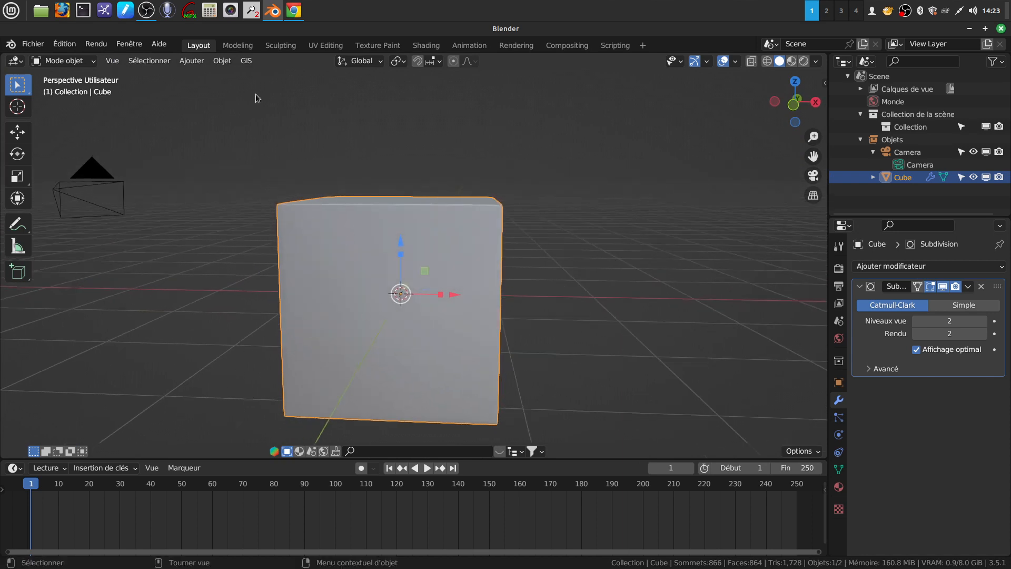
pyautogui.click(223, 61)
pyautogui.moveTo(203, 63)
# Step: Inset the cube's front and back faces together by 0.572 m, with the transform pivot set to individual origins
pyautogui.press('Tab')
pyautogui.click(135, 61)
pyautogui.click(453, 343)
pyautogui.moveTo(453, 343); pyautogui.dragTo(362, 278, button='middle')
pyautogui.keyDown('shift'); pyautogui.click(475, 304); pyautogui.keyUp('shift')
pyautogui.moveTo(474, 305); pyautogui.dragTo(632, 268, button='middle')
pyautogui.keyDown('shift'); pyautogui.moveTo(413, 301); pyautogui.dragTo(490, 248, button='middle'); pyautogui.keyUp('shift')
pyautogui.click(470, 61)
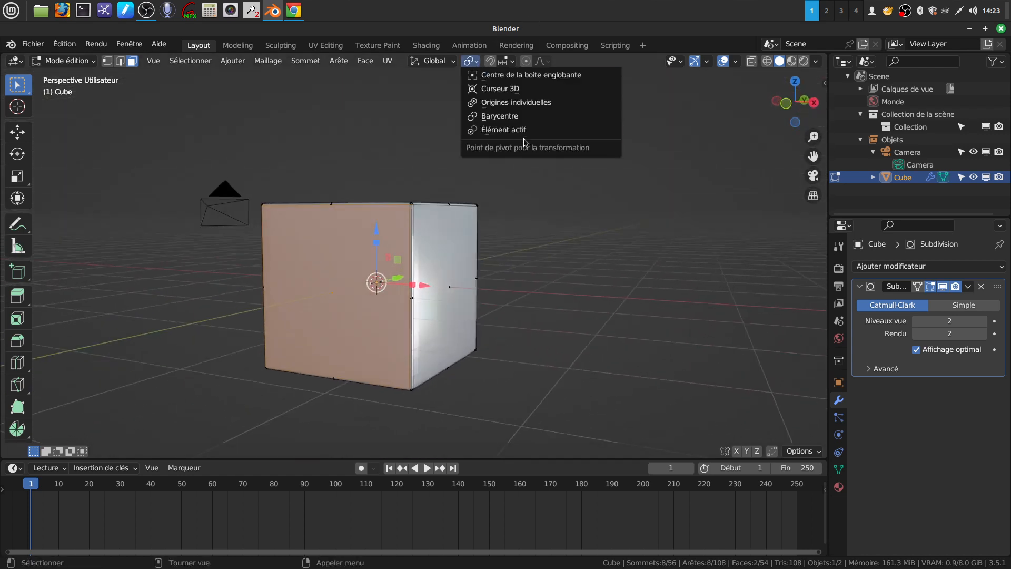
pyautogui.click(525, 109)
pyautogui.moveTo(480, 314); pyautogui.dragTo(493, 321, button='middle')
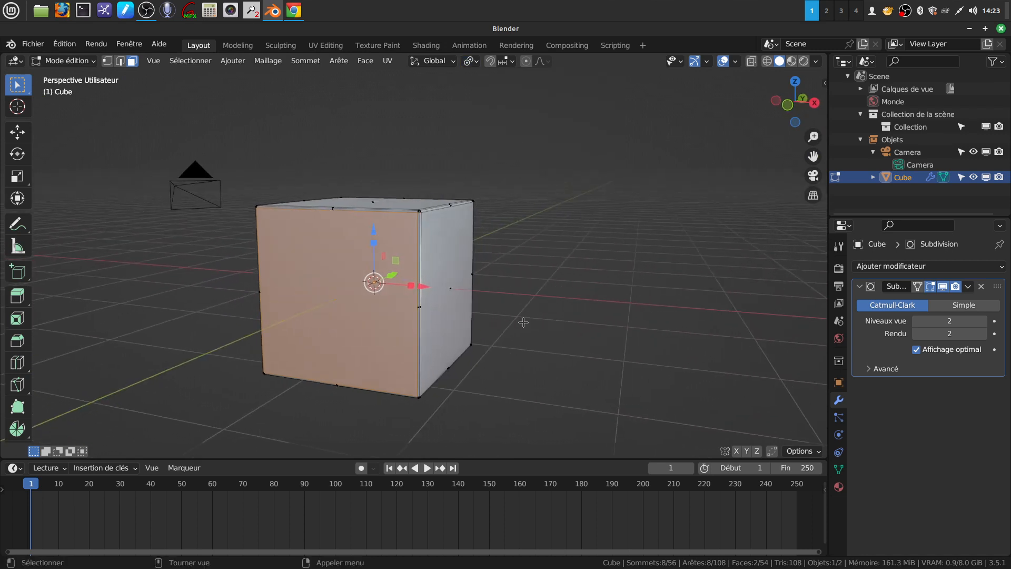
pyautogui.press('i')
pyautogui.click(478, 312)
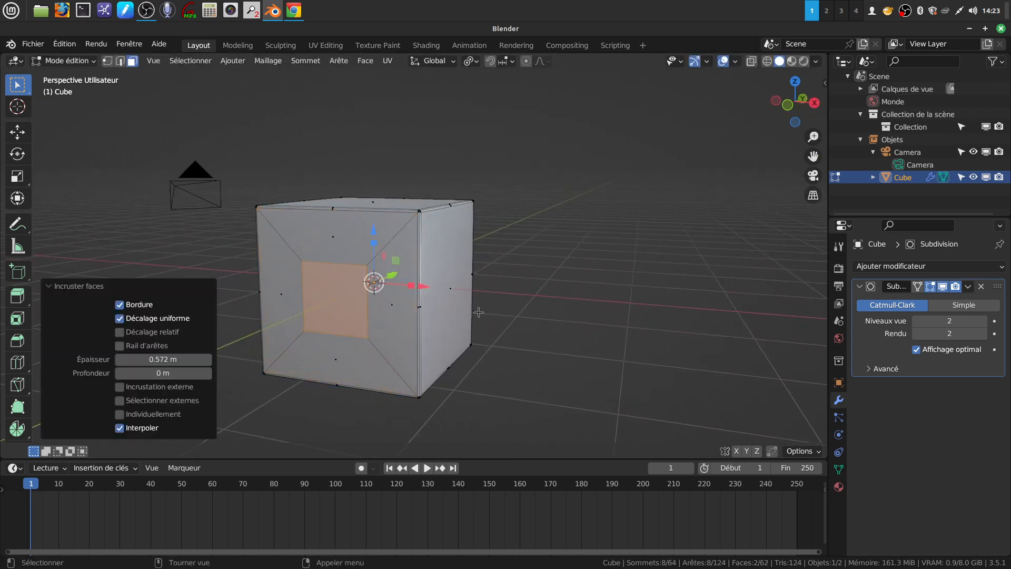
# Step: Bridge the two inset faces into a square through-hole and turn off the Subdivision modifier's viewport display
pyautogui.click(339, 60)
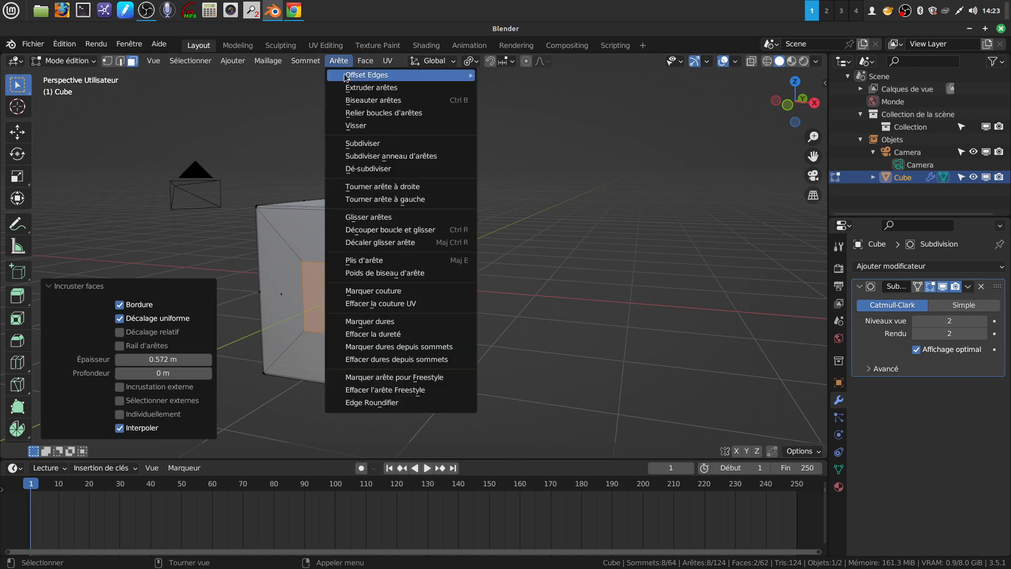
pyautogui.click(389, 114)
pyautogui.moveTo(395, 263); pyautogui.dragTo(413, 248, button='middle')
pyautogui.scroll(1, 421, 274)
pyautogui.keyDown('shift'); pyautogui.moveTo(434, 306); pyautogui.dragTo(498, 299, button='middle'); pyautogui.keyUp('shift')
pyautogui.scroll(2, 479, 322)
pyautogui.click(943, 286)
pyautogui.moveTo(569, 257); pyautogui.dragTo(476, 311, button='middle')
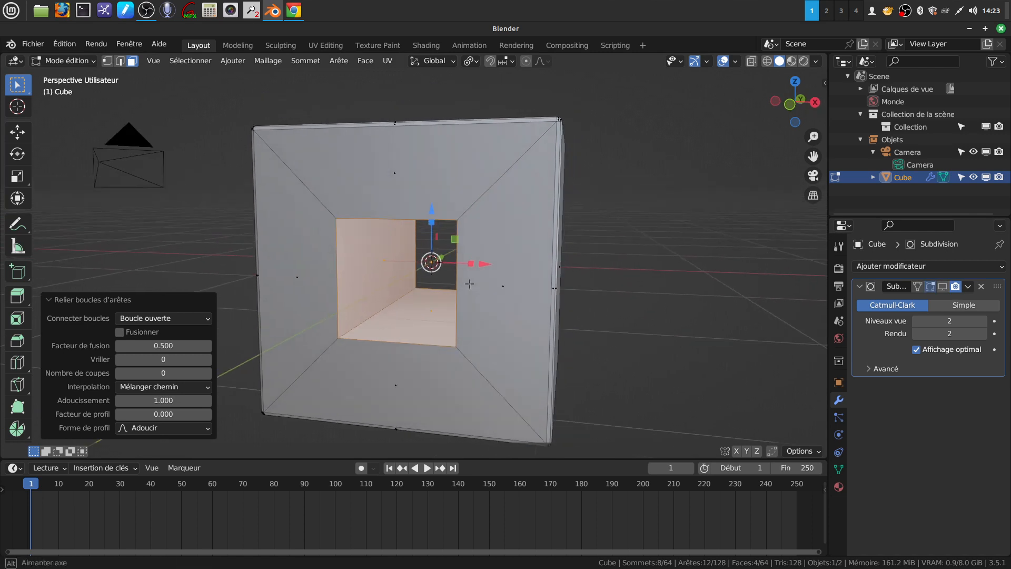
pyautogui.scroll(2, 475, 312)
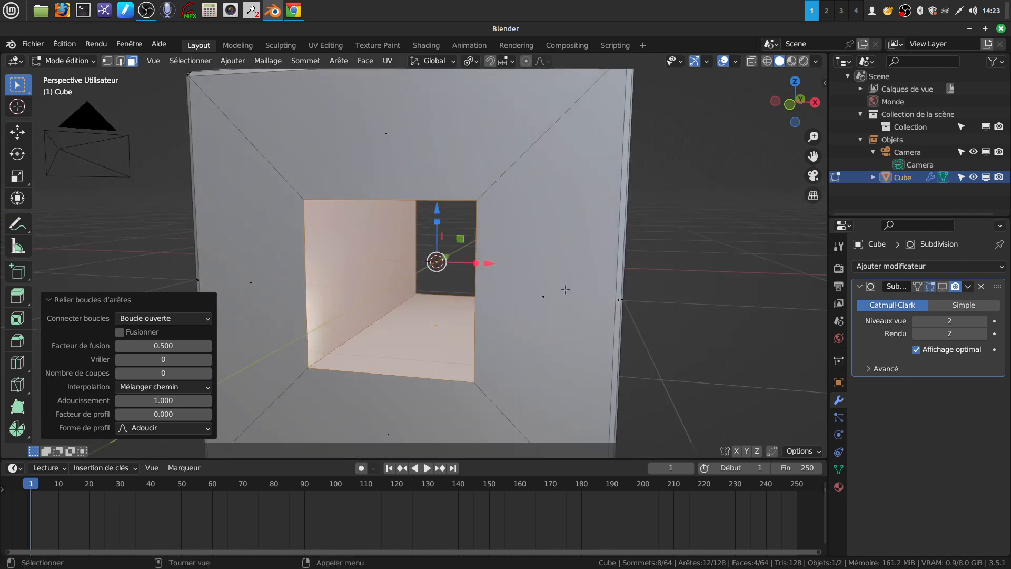
# Step: Inset the hole's four inner faces by about 0.035 m and grow the selection to include the new border faces
pyautogui.press('i')
pyautogui.click(560, 290)
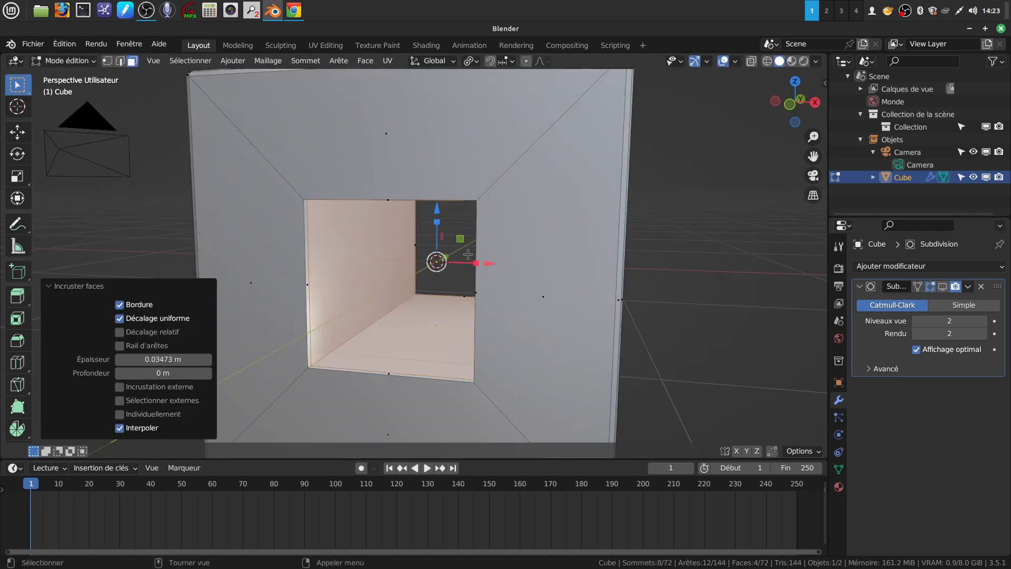
pyautogui.press('ctrl')
pyautogui.press('ctrl+KP_Add')
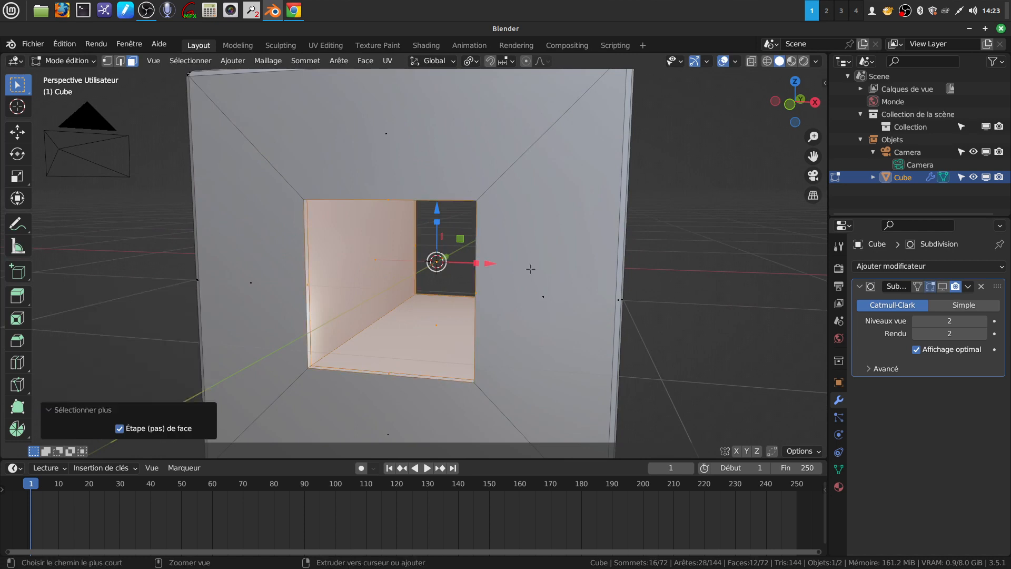
# Step: Invert the selection and inset the cube's outer faces around both hole openings by about 0.0125 m
pyautogui.click(190, 60)
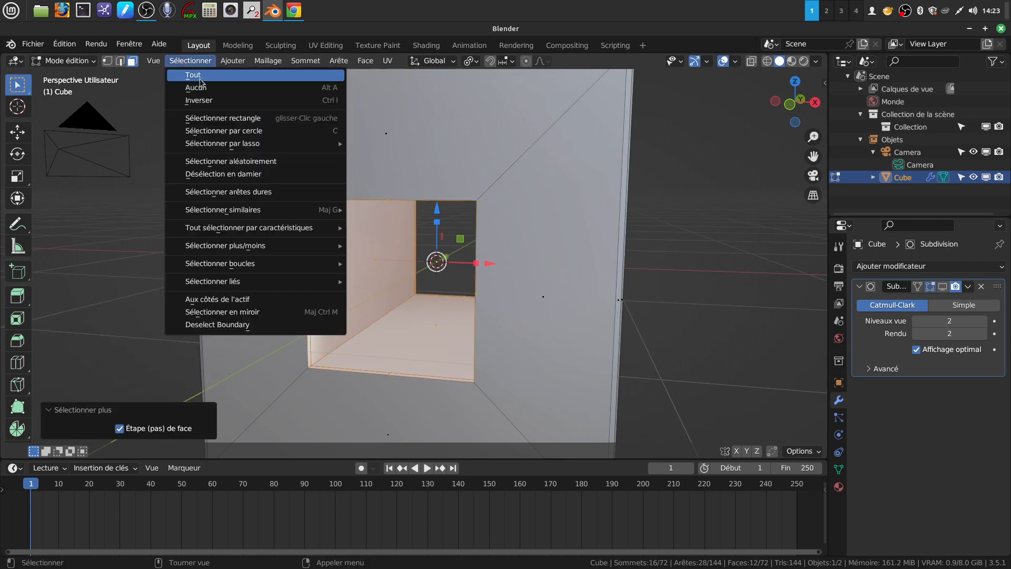
pyautogui.click(226, 103)
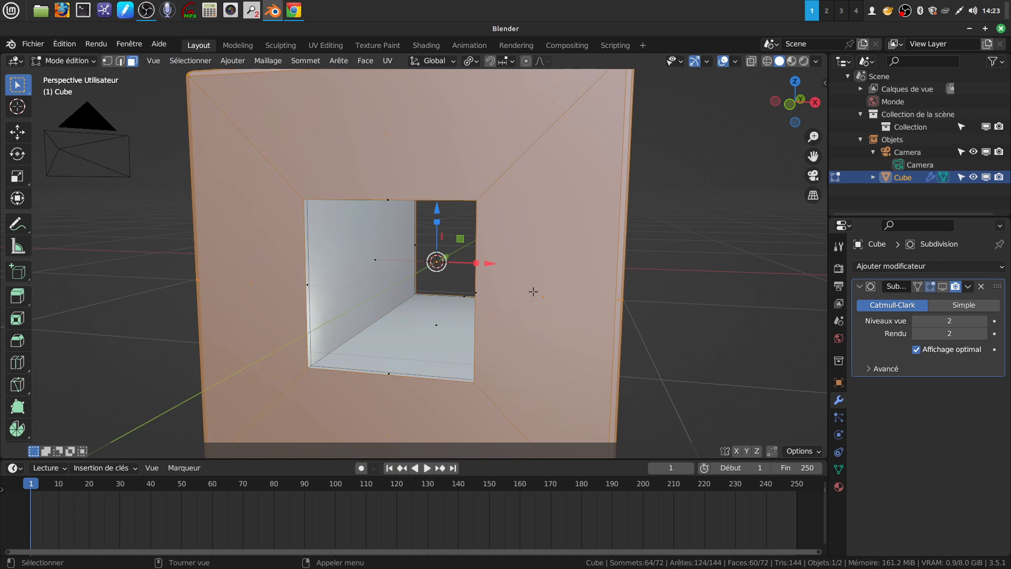
pyautogui.press('i')
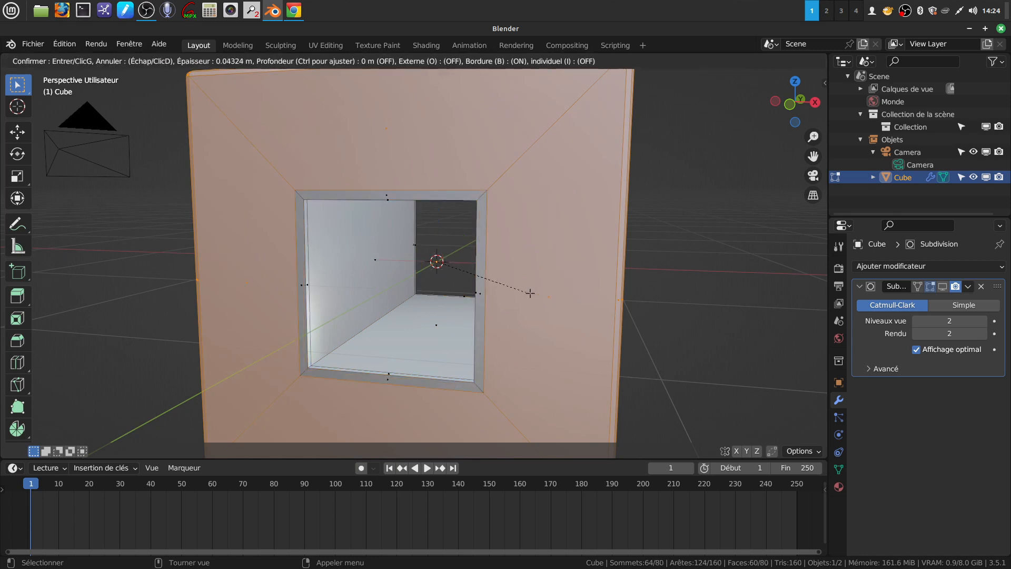
pyautogui.click(535, 292)
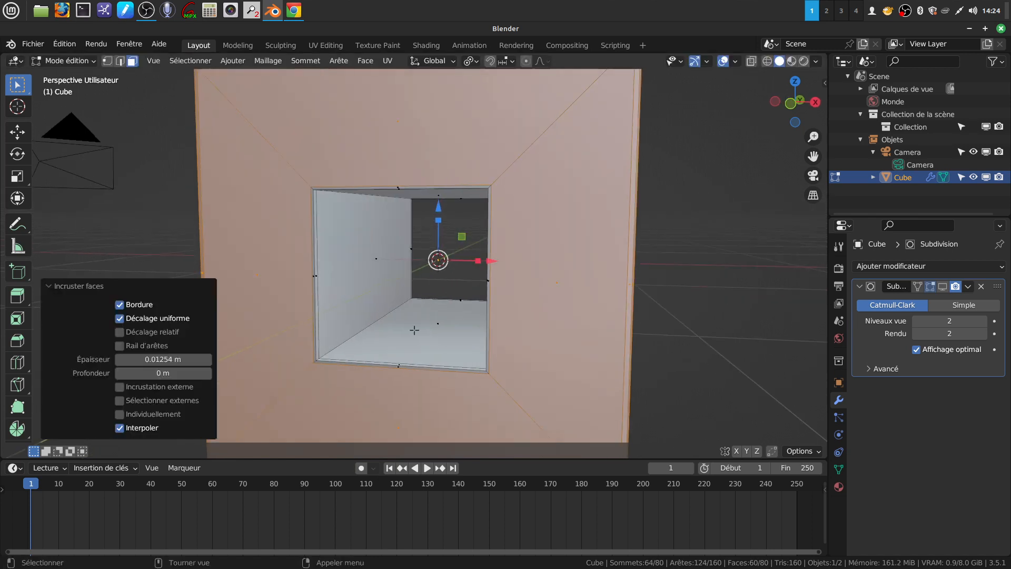
# Step: Return to object mode, turn on the Subdivision modifier's viewport display, and inspect the shading around and inside the hole
pyautogui.press('Tab')
pyautogui.click(940, 286)
pyautogui.scroll(-4, 474, 262)
pyautogui.moveTo(474, 262); pyautogui.dragTo(373, 230, button='middle')
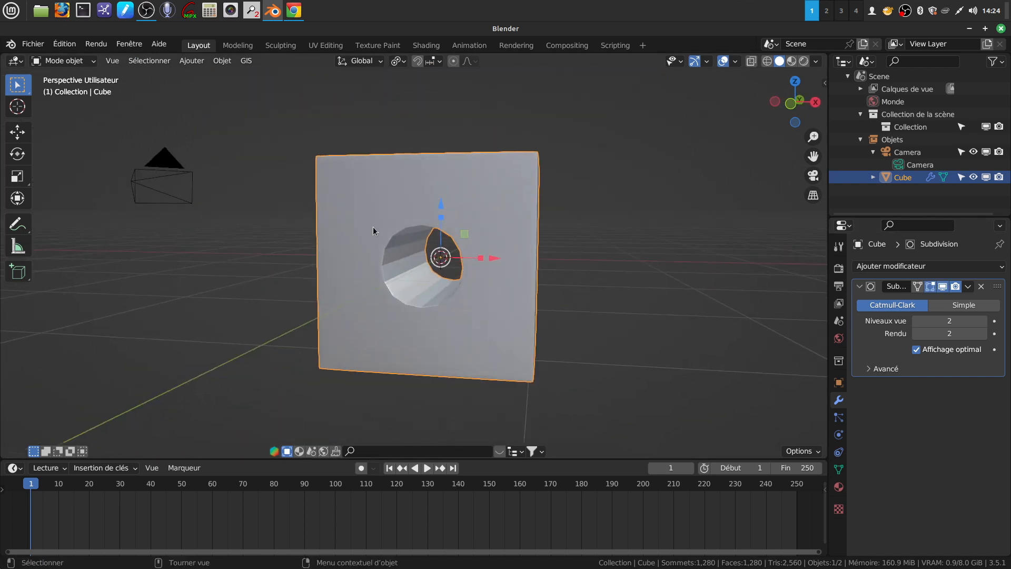
pyautogui.moveTo(429, 297); pyautogui.dragTo(529, 244, button='middle')
pyautogui.moveTo(524, 283); pyautogui.dragTo(471, 296, button='middle')
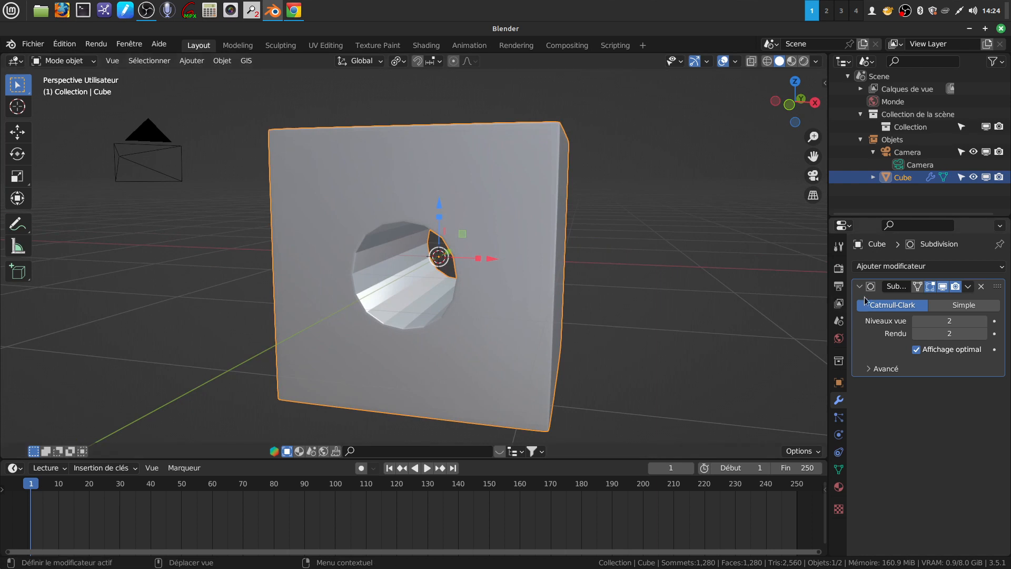
# Step: Undo the support insets, the display changes and the bridge, going back to the two inset faces in edit mode
pyautogui.hotkey('ctrl', 'z')
pyautogui.hotkey('ctrl', 'z')
pyautogui.hotkey('ctrl', 'z')
pyautogui.hotkey('ctrl', 'z')
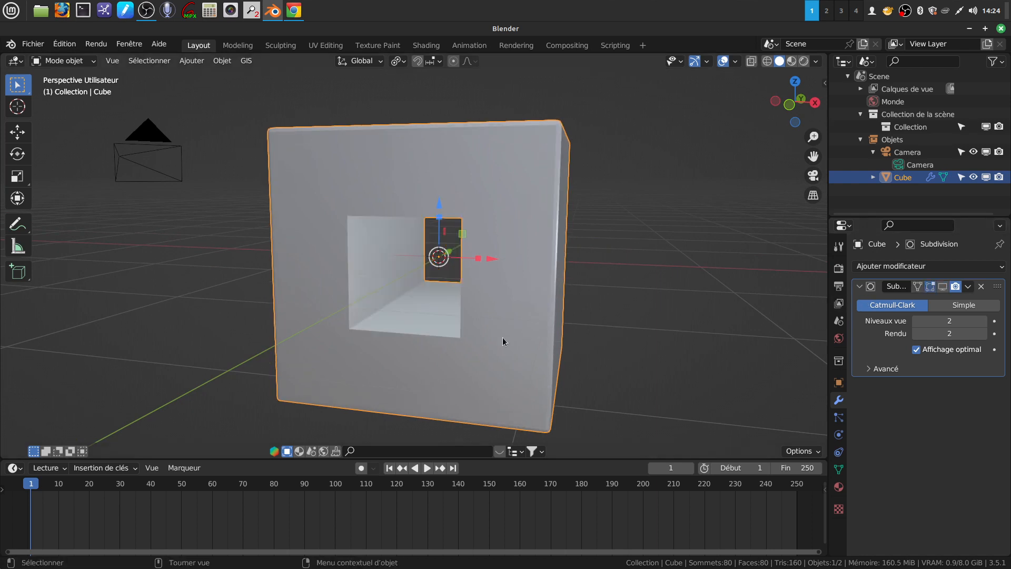
pyautogui.hotkey('ctrl', 'z')
pyautogui.hotkey('ctrl', 'z')
pyautogui.hotkey('ctrl', 'z')
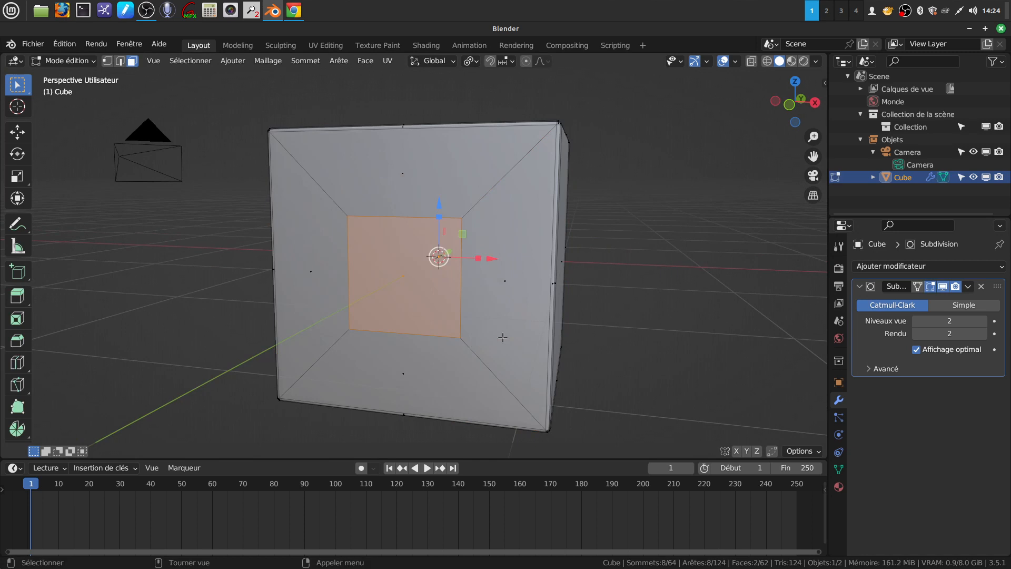
# Step: Turn off the Subdivision modifier's viewport display and delete the two inset faces at the front and back of the cube
pyautogui.click(941, 286)
pyautogui.moveTo(518, 286); pyautogui.dragTo(534, 281, button='middle')
pyautogui.moveTo(459, 299)
pyautogui.keyDown('shift'); pyautogui.mouseDown(button='middle')
pyautogui.moveTo(461, 285)
pyautogui.moveTo(460, 293)
pyautogui.moveTo(479, 290)
pyautogui.moveTo(271, 289)
pyautogui.moveTo(205, 300)
pyautogui.moveTo(469, 291)
pyautogui.moveTo(468, 303)
pyautogui.moveTo(468, 287)
pyautogui.moveTo(464, 297)
pyautogui.mouseUp(button='middle'); pyautogui.keyUp('shift')
pyautogui.press('KP_1')
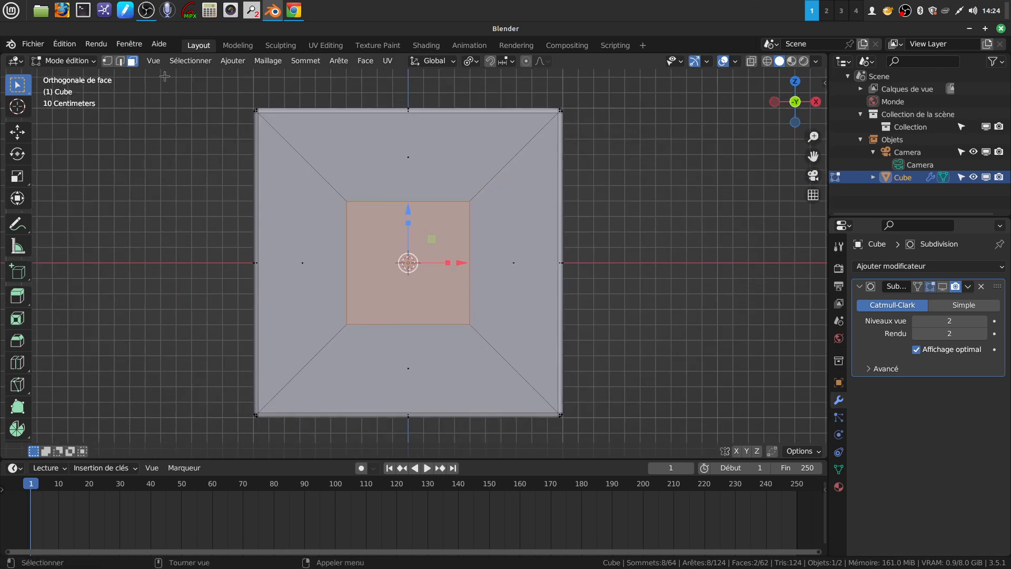
pyautogui.click(120, 62)
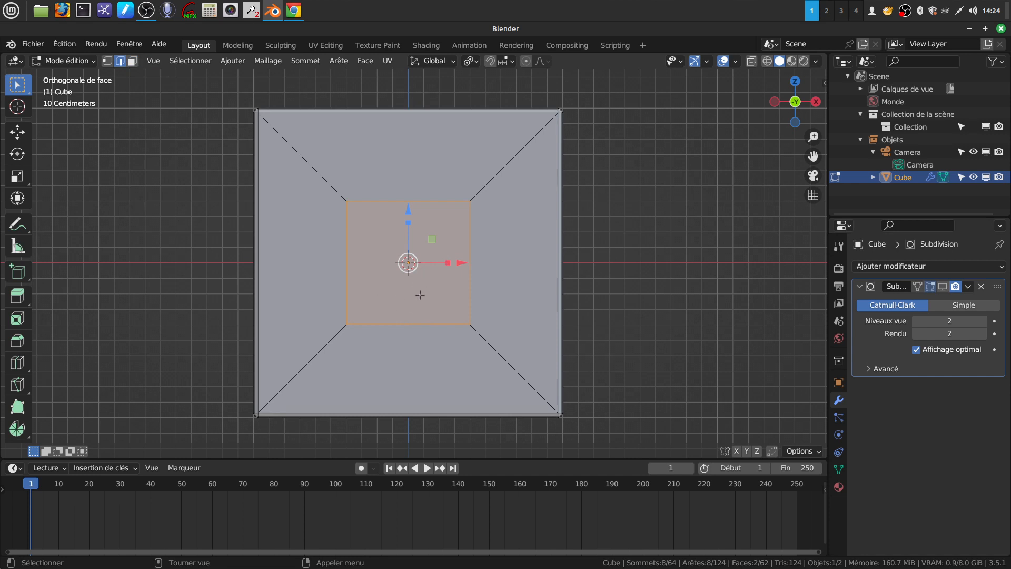
pyautogui.press('x')
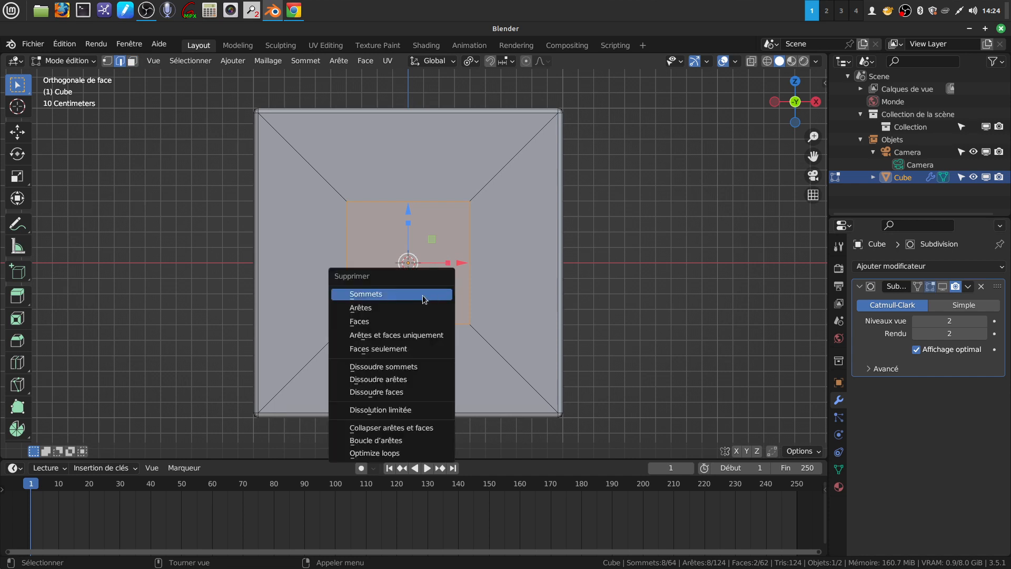
pyautogui.click(407, 321)
# Step: Select the upper and lower edges of both square openings and set the transform pivot to the median point (Barycentre)
pyautogui.click(403, 203)
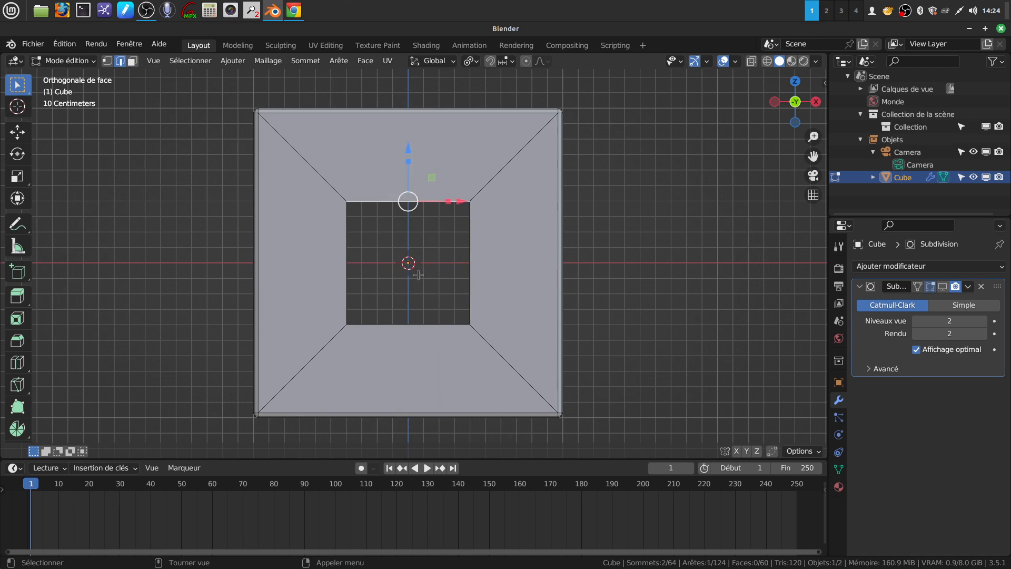
pyautogui.keyDown('shift'); pyautogui.click(407, 323); pyautogui.keyUp('shift')
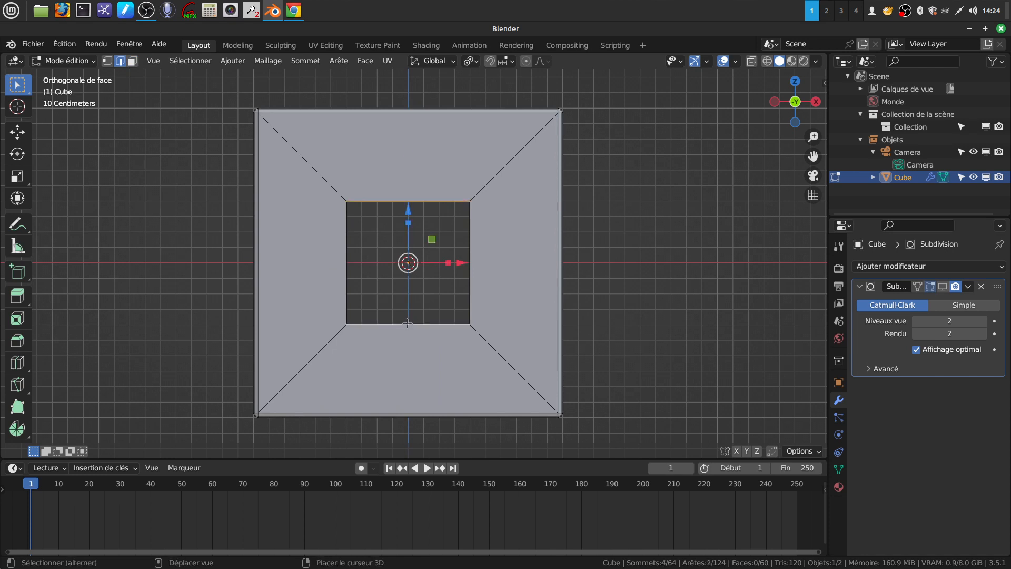
pyautogui.moveTo(442, 282); pyautogui.dragTo(402, 283, button='middle')
pyautogui.keyDown('shift'); pyautogui.click(394, 252); pyautogui.keyUp('shift')
pyautogui.keyDown('shift'); pyautogui.click(399, 276); pyautogui.keyUp('shift')
pyautogui.click(470, 61)
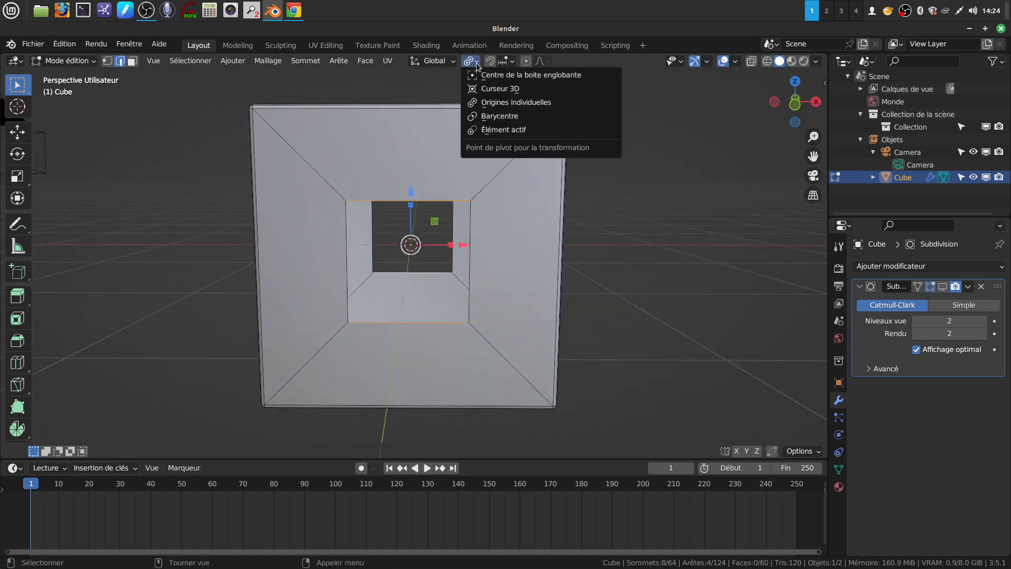
pyautogui.click(513, 117)
# Step: Extrude the selected edges in place, then scale them to 0.431 along Z and 0.365 along X
pyautogui.moveTo(481, 263); pyautogui.dragTo(488, 296, button='middle')
pyautogui.press('e')
pyautogui.press('Escape')
pyautogui.press('s')
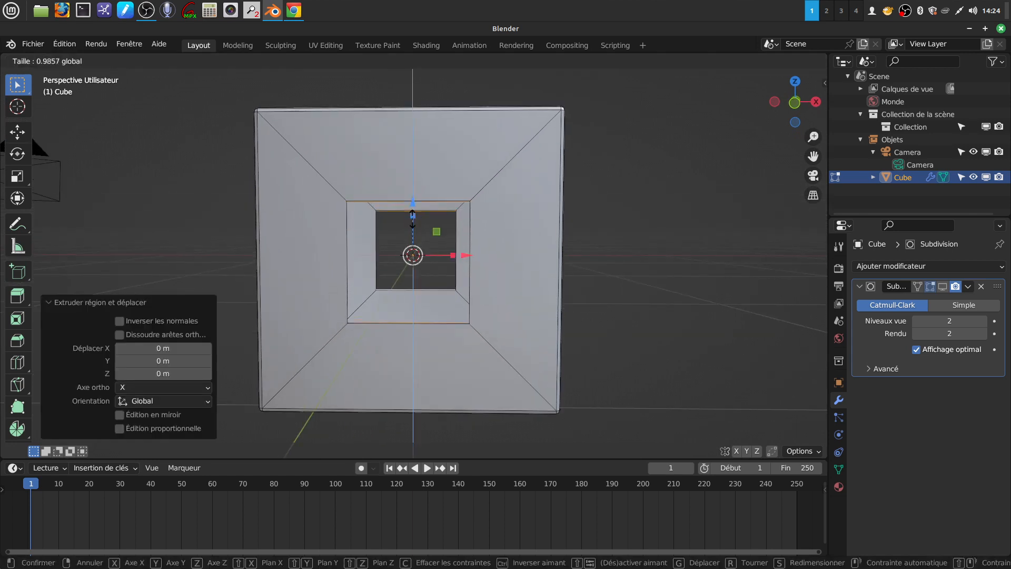
pyautogui.press('z')
pyautogui.click(416, 241)
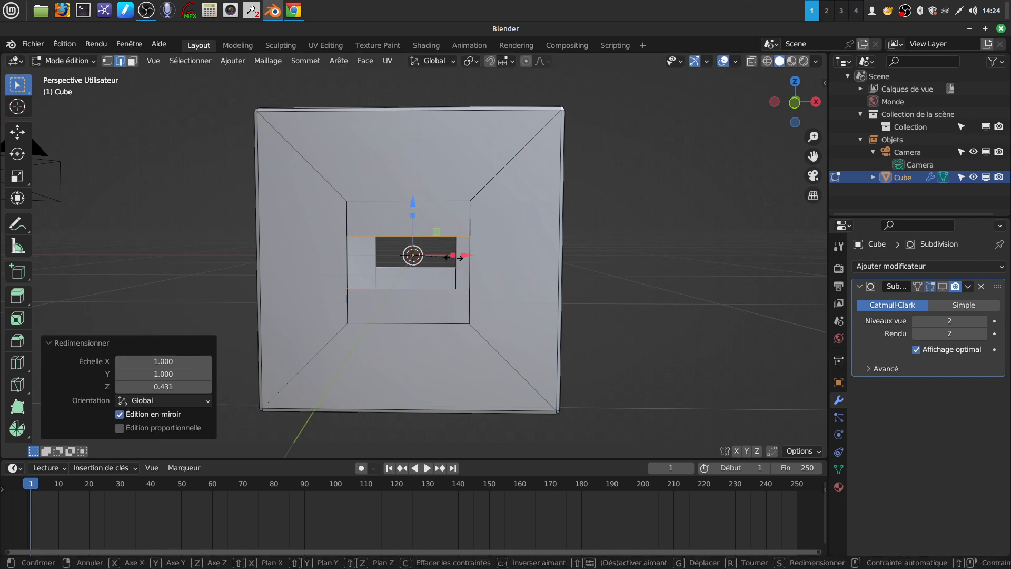
pyautogui.press('s')
pyautogui.press('x')
pyautogui.click(430, 259)
# Step: Select the vertical side edges of both square openings and extrude them in place
pyautogui.scroll(2, 501, 325)
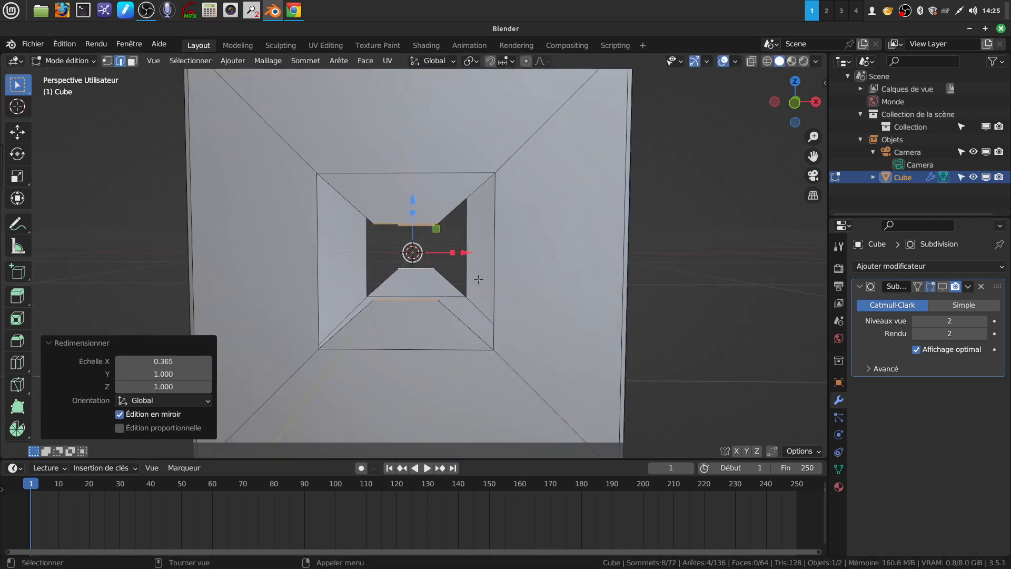
pyautogui.click(471, 280)
pyautogui.keyDown('shift'); pyautogui.click(367, 269); pyautogui.keyUp('shift')
pyautogui.keyDown('shift'); pyautogui.click(317, 276); pyautogui.keyUp('shift')
pyautogui.keyDown('shift'); pyautogui.click(498, 279); pyautogui.keyUp('shift')
pyautogui.press('e')
pyautogui.press('Escape')
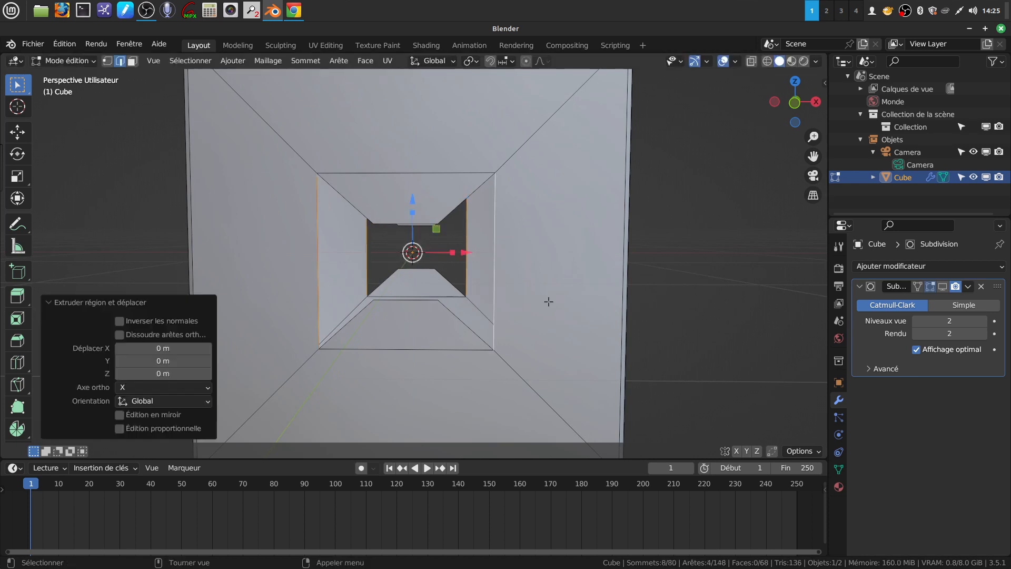
# Step: Scale the extruded side edges to 0.524 along X and 0.281 along Z
pyautogui.press('s')
pyautogui.press('x')
pyautogui.click(431, 255)
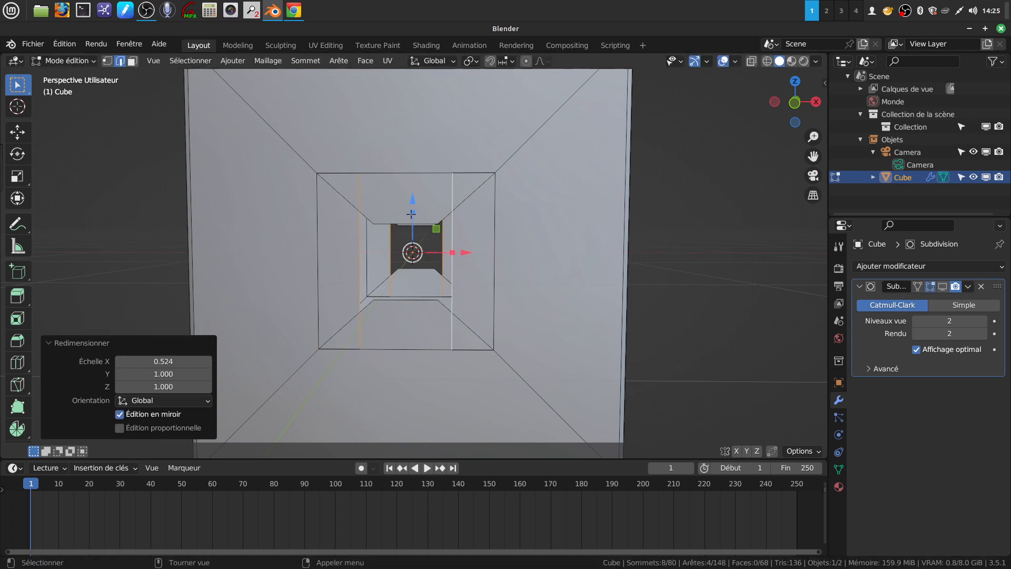
pyautogui.press('s')
pyautogui.press('z')
pyautogui.click(467, 257)
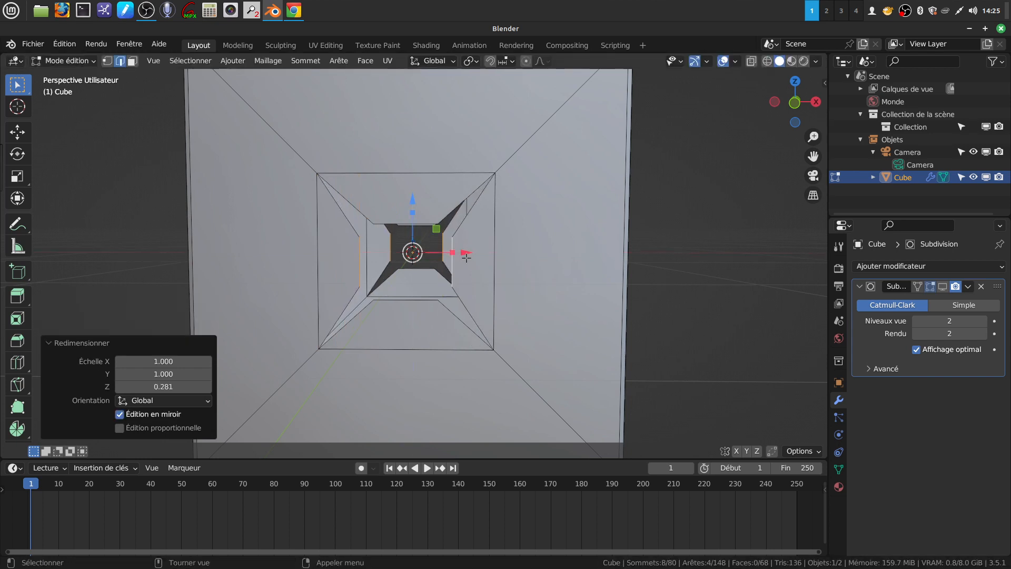
# Step: Fill the two upper corner gaps of the front opening with triangular faces
pyautogui.click(524, 279)
pyautogui.moveTo(524, 280); pyautogui.dragTo(404, 260, button='middle')
pyautogui.scroll(4, 401, 285)
pyautogui.click(346, 247)
pyautogui.keyDown('shift'); pyautogui.click(319, 295); pyautogui.keyUp('shift')
pyautogui.press('f')
pyautogui.click(547, 240)
pyautogui.keyDown('shift'); pyautogui.click(574, 285); pyautogui.keyUp('shift')
pyautogui.press('f')
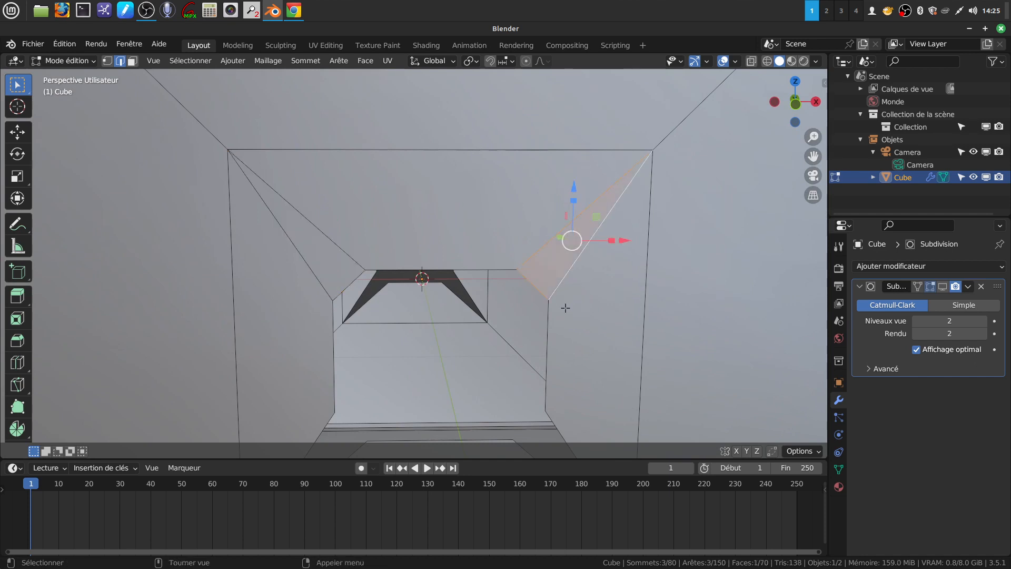
# Step: Fill the two lower corner gaps of the front opening with triangular faces, then clear the selection
pyautogui.scroll(-4, 566, 303)
pyautogui.click(521, 337)
pyautogui.keyDown('shift'); pyautogui.click(504, 352); pyautogui.keyUp('shift')
pyautogui.click(363, 312)
pyautogui.keyDown('shift'); pyautogui.click(384, 306); pyautogui.keyUp('shift')
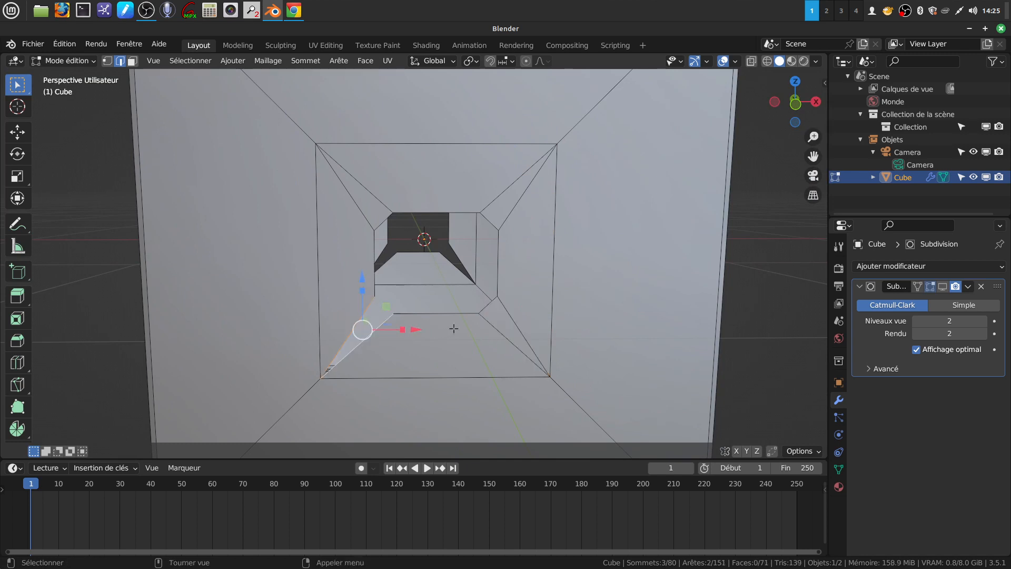
pyautogui.press('f')
pyautogui.keyDown('shift'); pyautogui.moveTo(456, 337); pyautogui.dragTo(451, 349, button='middle'); pyautogui.keyUp('shift')
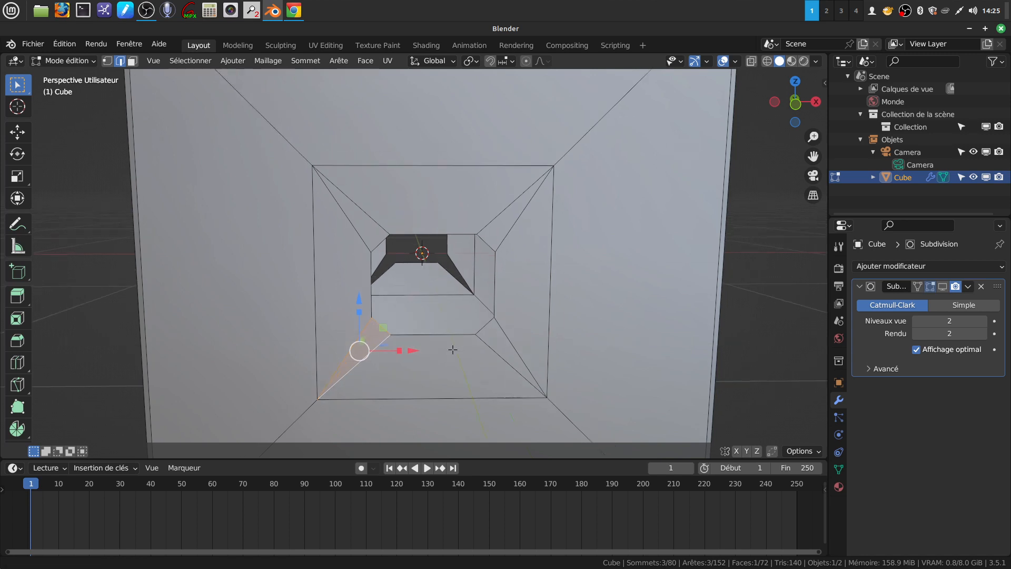
pyautogui.click(756, 338)
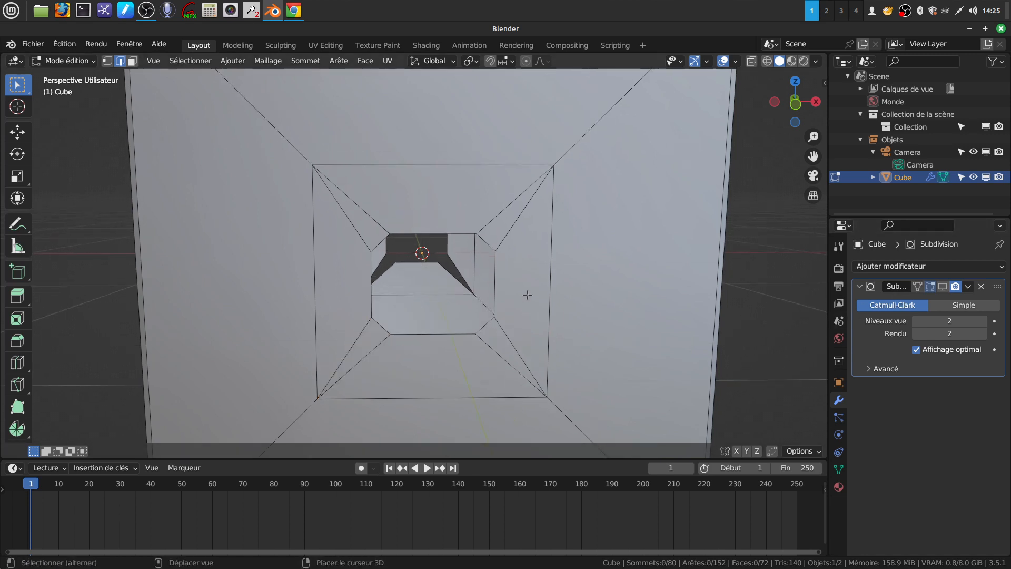
# Step: Subdivide the front hole outline's four diagonal corner edges with one cut and switch to vertex selection
pyautogui.keyDown('shift'); pyautogui.moveTo(526, 294); pyautogui.dragTo(517, 309, button='middle'); pyautogui.keyUp('shift')
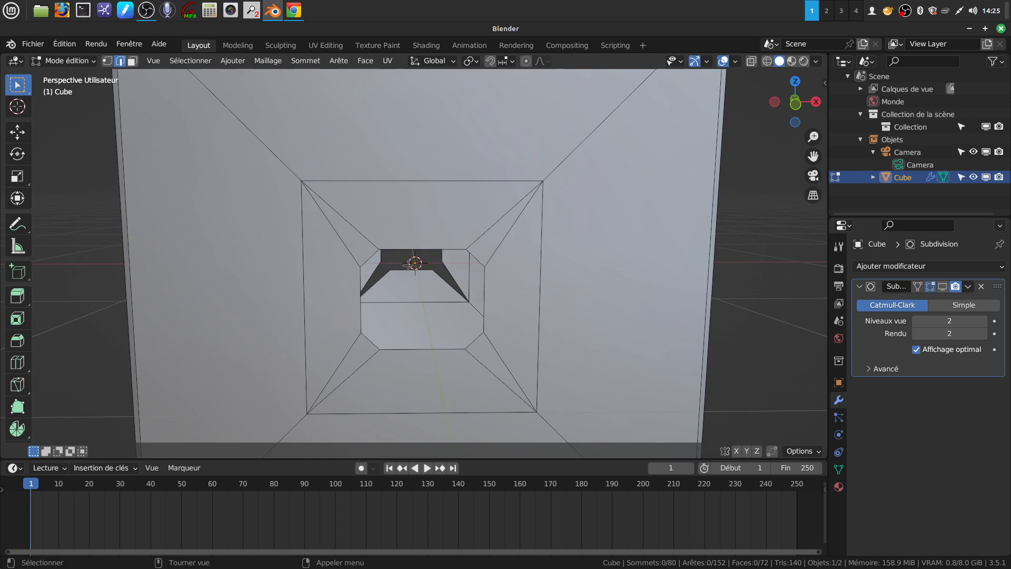
pyautogui.click(369, 253)
pyautogui.keyDown('shift'); pyautogui.click(477, 259); pyautogui.keyUp('shift')
pyautogui.keyDown('shift'); pyautogui.click(477, 343); pyautogui.keyUp('shift')
pyautogui.keyDown('shift'); pyautogui.click(369, 345); pyautogui.keyUp('shift')
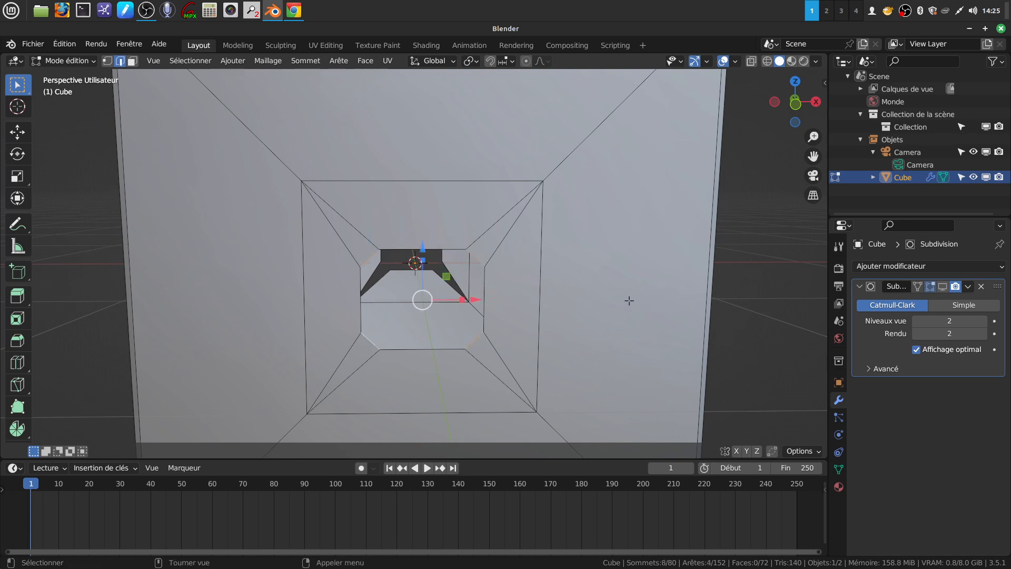
pyautogui.rightClick(629, 300)
pyautogui.click(569, 182)
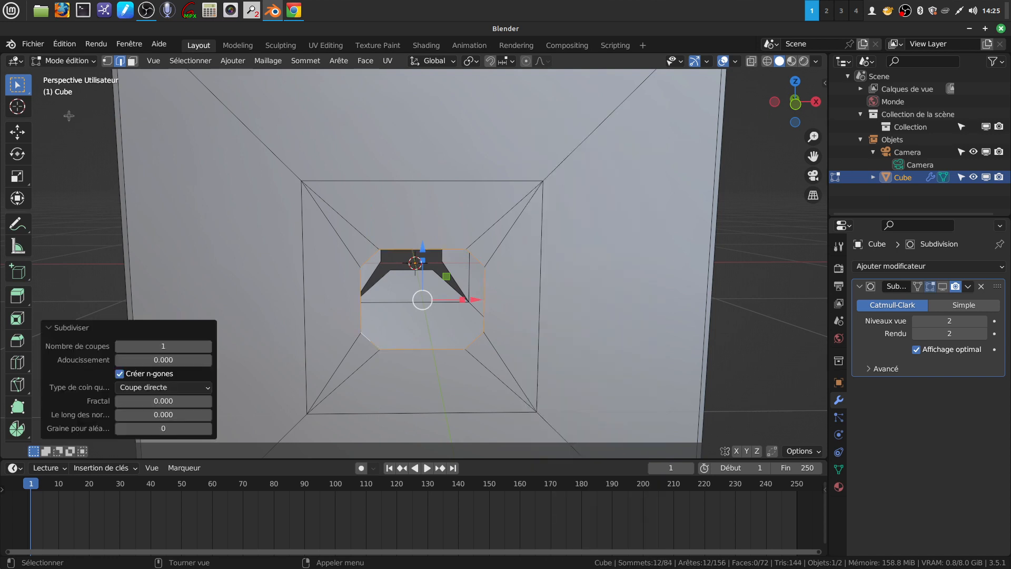
pyautogui.click(106, 61)
pyautogui.scroll(1, 493, 293)
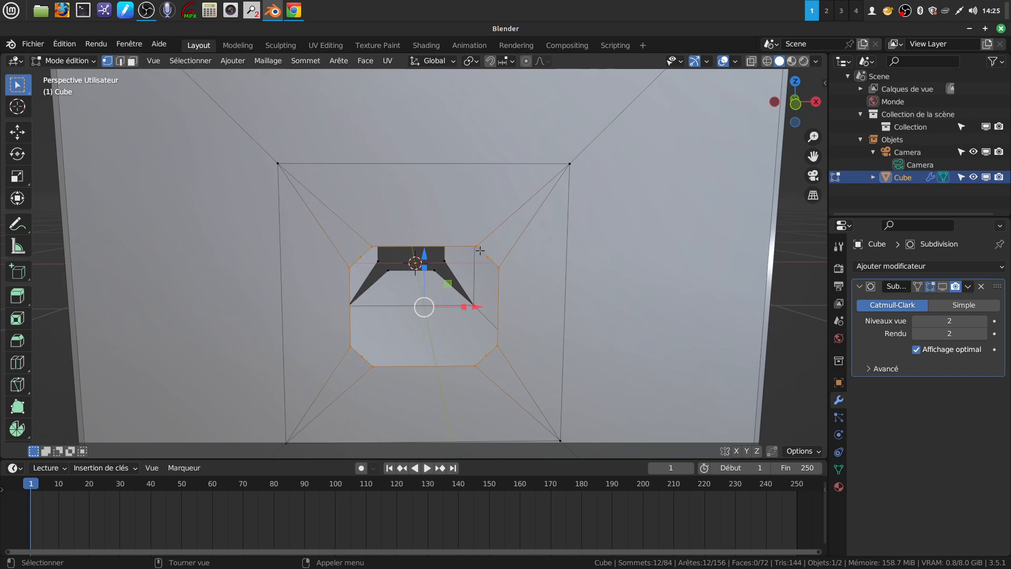
# Step: Clear the selection and, in edge selection mode, fill the back opening's two upper corner gaps with triangular faces
pyautogui.scroll(-4, 505, 329)
pyautogui.moveTo(505, 329); pyautogui.dragTo(324, 295, button='middle')
pyautogui.keyDown('shift'); pyautogui.moveTo(580, 311); pyautogui.dragTo(743, 349, button='middle'); pyautogui.keyUp('shift')
pyautogui.scroll(2, 397, 338)
pyautogui.hotkey('alt', 'a')
pyautogui.moveTo(497, 327)
pyautogui.keyDown('shift'); pyautogui.mouseDown(button='middle')
pyautogui.moveTo(506, 322)
pyautogui.moveTo(507, 334)
pyautogui.mouseUp(button='middle'); pyautogui.keyUp('shift')
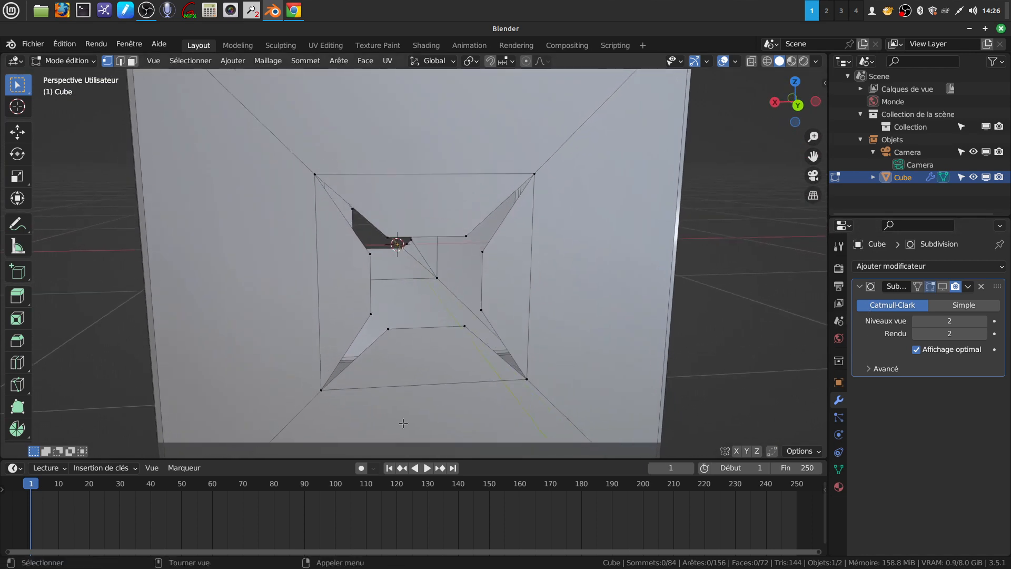
pyautogui.click(121, 62)
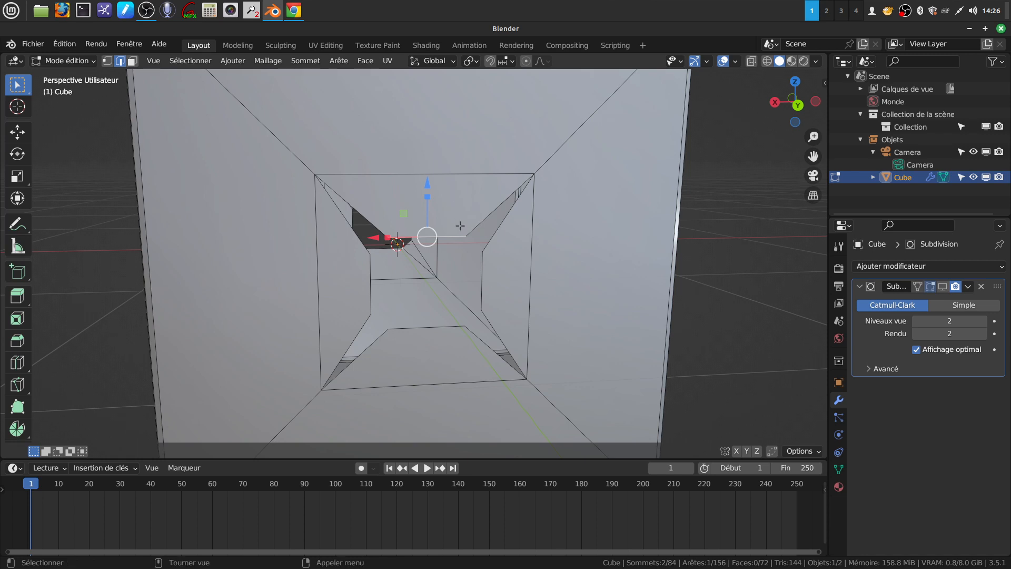
pyautogui.keyDown('shift'); pyautogui.click(497, 231); pyautogui.keyUp('shift')
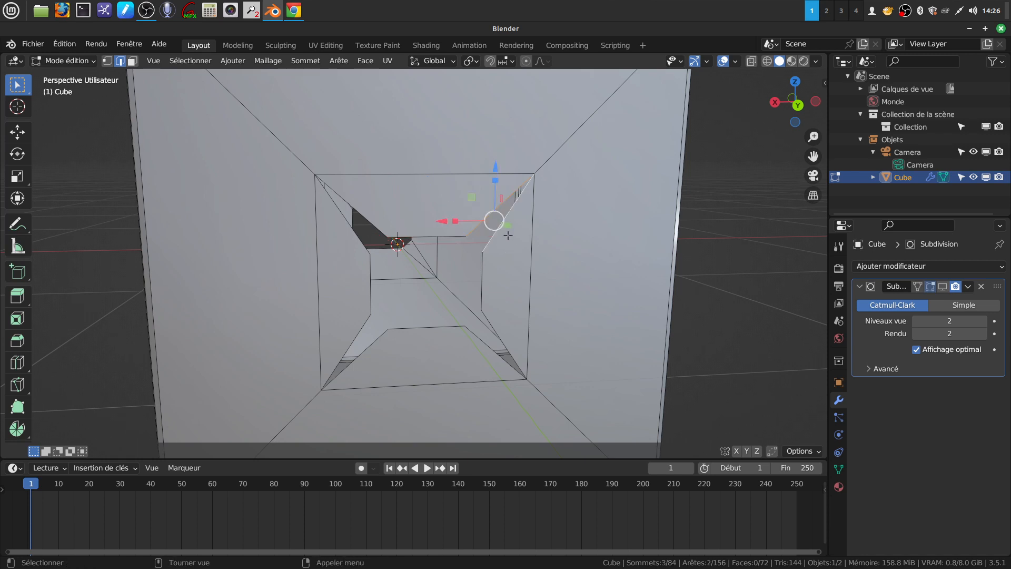
pyautogui.press('f')
pyautogui.click(372, 223)
pyautogui.keyDown('shift'); pyautogui.click(353, 245); pyautogui.keyUp('shift')
pyautogui.press('f')
# Step: Fill the back opening's two lower corner gaps with triangular faces
pyautogui.click(342, 340)
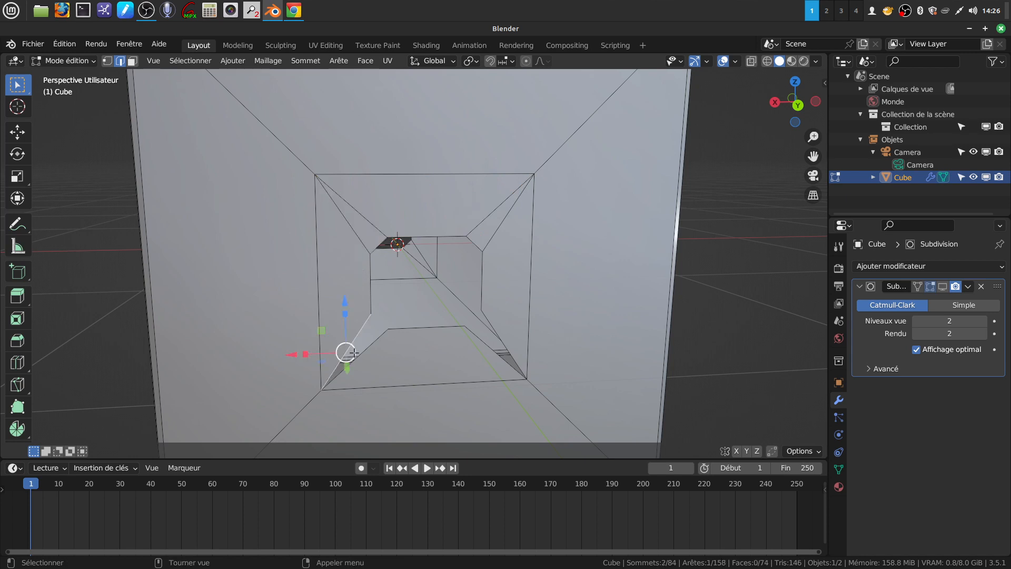
pyautogui.keyDown('shift'); pyautogui.click(377, 337); pyautogui.keyUp('shift')
pyautogui.press('f')
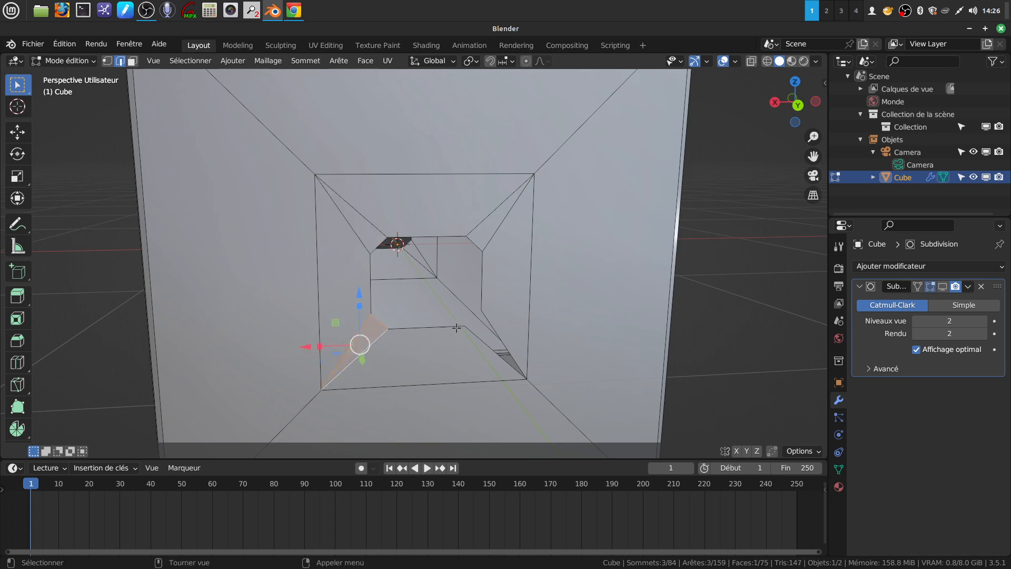
pyautogui.click(496, 323)
pyautogui.keyDown('shift'); pyautogui.click(462, 334); pyautogui.keyUp('shift')
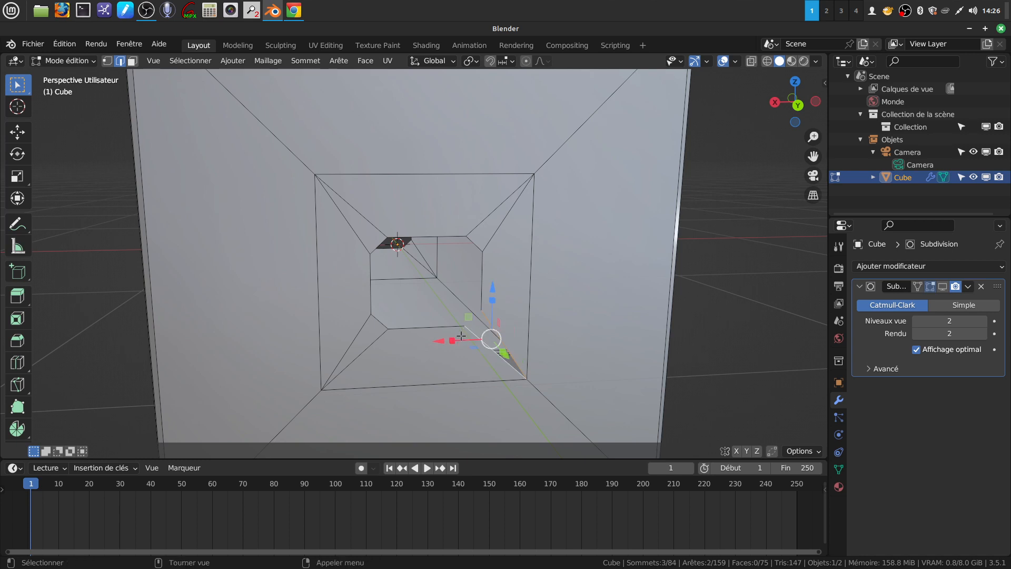
# Step: Subdivide the back hole outline's four diagonal corner edges
pyautogui.click(372, 325)
pyautogui.keyDown('shift'); pyautogui.click(414, 242); pyautogui.keyUp('shift')
pyautogui.keyDown('shift'); pyautogui.click(475, 242); pyautogui.keyUp('shift')
pyautogui.keyDown('shift'); pyautogui.click(478, 316); pyautogui.keyUp('shift')
pyautogui.moveTo(514, 307); pyautogui.dragTo(493, 274, button='middle')
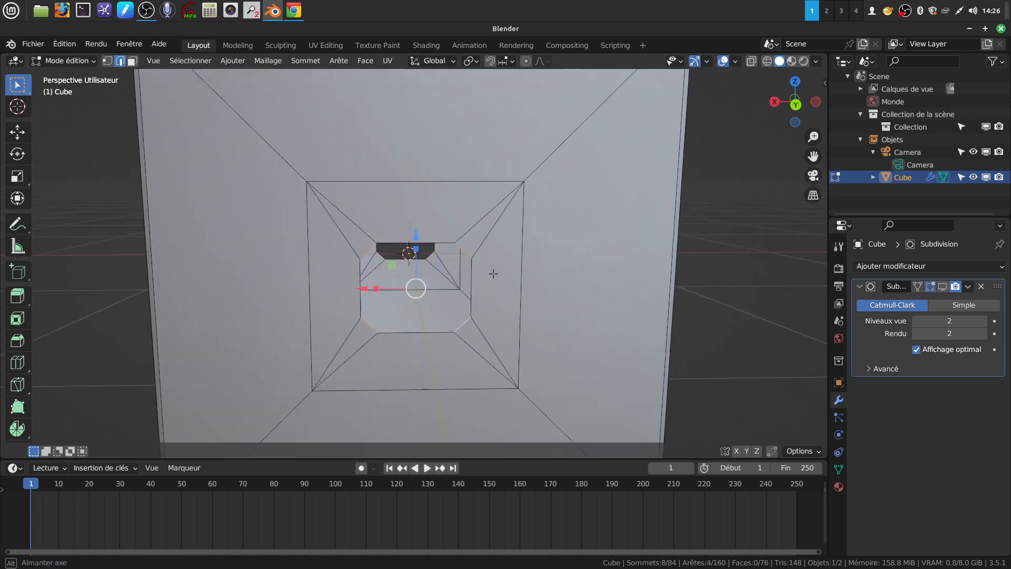
pyautogui.rightClick(497, 275)
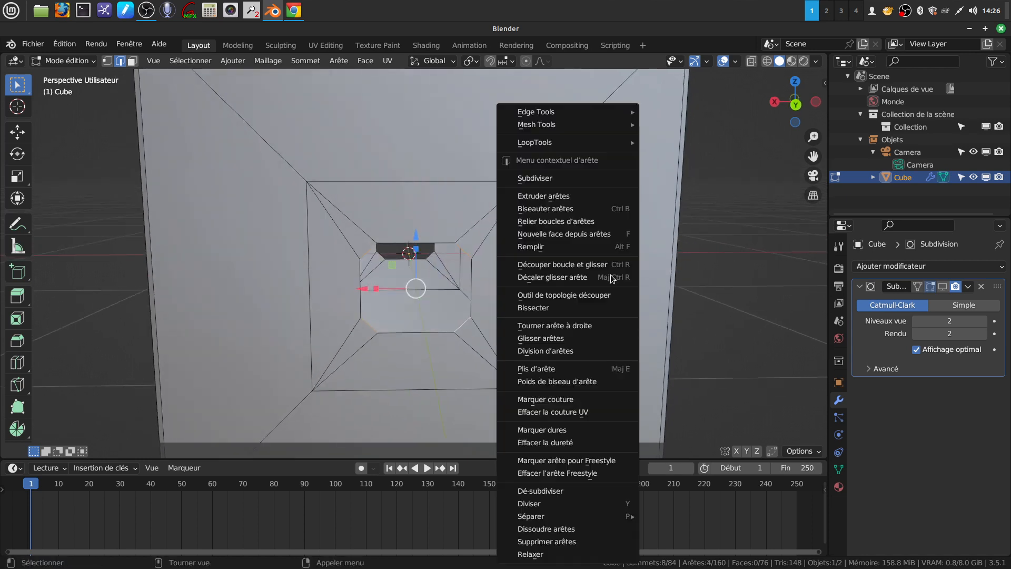
pyautogui.click(574, 179)
pyautogui.press('Tab')
pyautogui.press('Tab')
# Step: Add all edges of the front hole outline to the selected back outline
pyautogui.moveTo(479, 249); pyautogui.dragTo(519, 242, button='middle')
pyautogui.scroll(-4, 443, 315)
pyautogui.moveTo(443, 315); pyautogui.dragTo(586, 315, button='middle')
pyautogui.scroll(-2, 377, 328)
pyautogui.moveTo(377, 328)
pyautogui.mouseDown(button='middle')
pyautogui.moveTo(454, 334)
pyautogui.moveTo(381, 320)
pyautogui.mouseUp(button='middle')
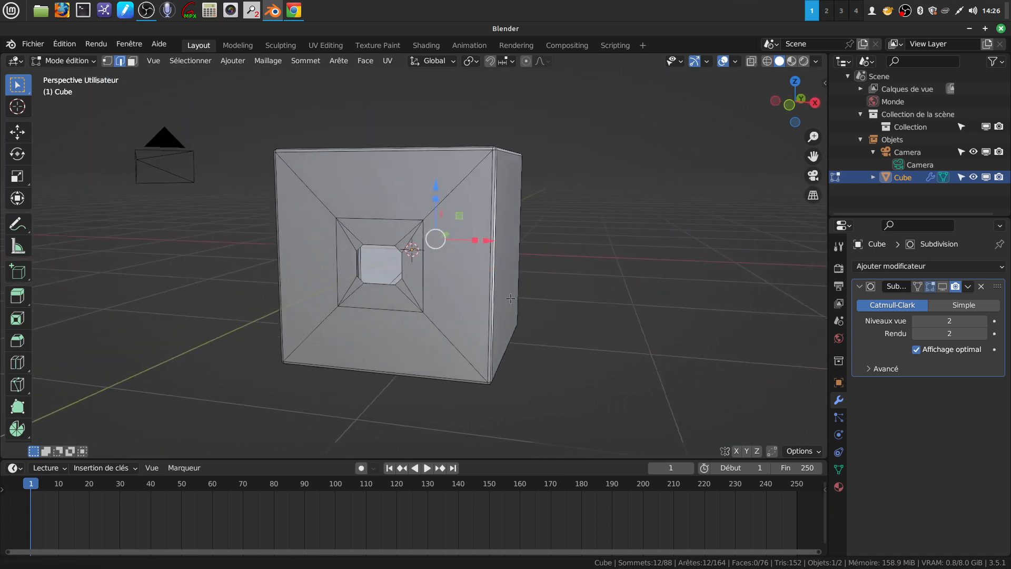
pyautogui.scroll(5, 379, 319)
pyautogui.press('alt')
pyautogui.keyDown('alt'); pyautogui.keyDown('shift'); pyautogui.click(362, 315); pyautogui.keyUp('shift'); pyautogui.keyUp('alt')
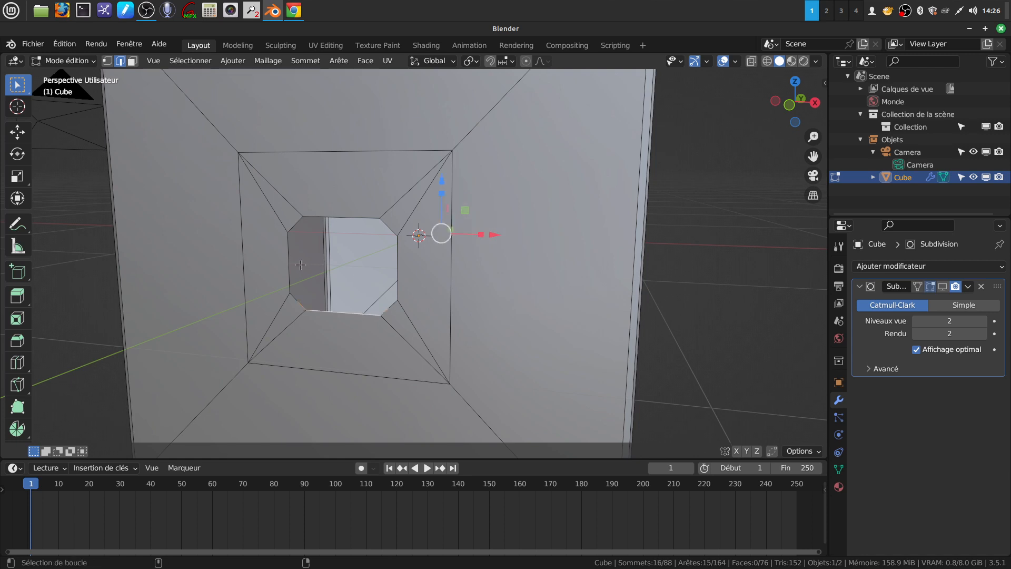
pyautogui.keyDown('alt'); pyautogui.keyDown('shift'); pyautogui.click(285, 260); pyautogui.keyUp('shift'); pyautogui.keyUp('alt')
pyautogui.keyDown('alt'); pyautogui.keyDown('shift'); pyautogui.click(345, 208); pyautogui.keyUp('shift'); pyautogui.keyUp('alt')
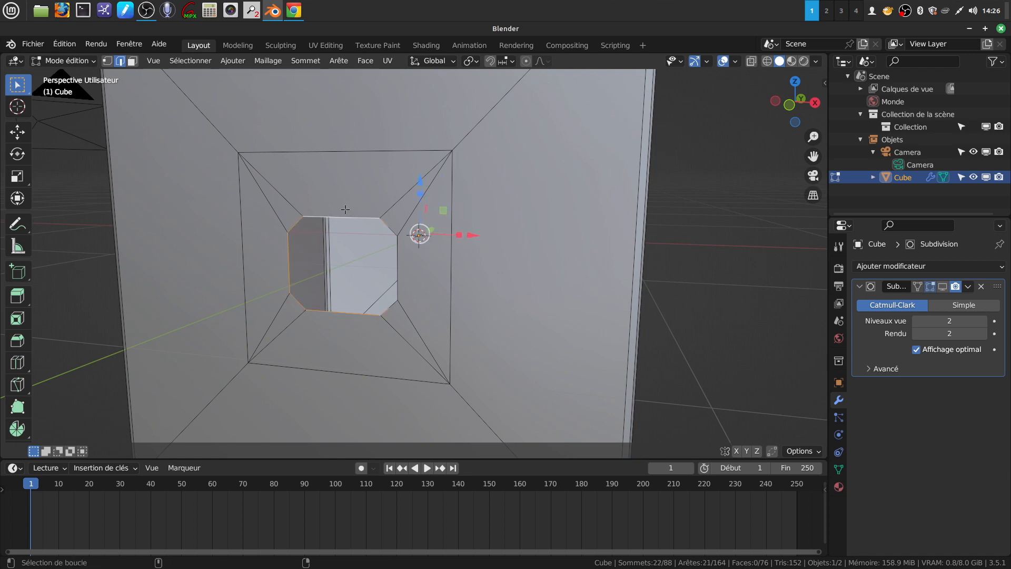
pyautogui.keyDown('alt'); pyautogui.keyDown('shift'); pyautogui.click(404, 264); pyautogui.keyUp('shift'); pyautogui.keyUp('alt')
pyautogui.moveTo(408, 263)
pyautogui.mouseDown(button='middle')
pyautogui.moveTo(468, 271)
pyautogui.moveTo(422, 277)
pyautogui.mouseUp(button='middle')
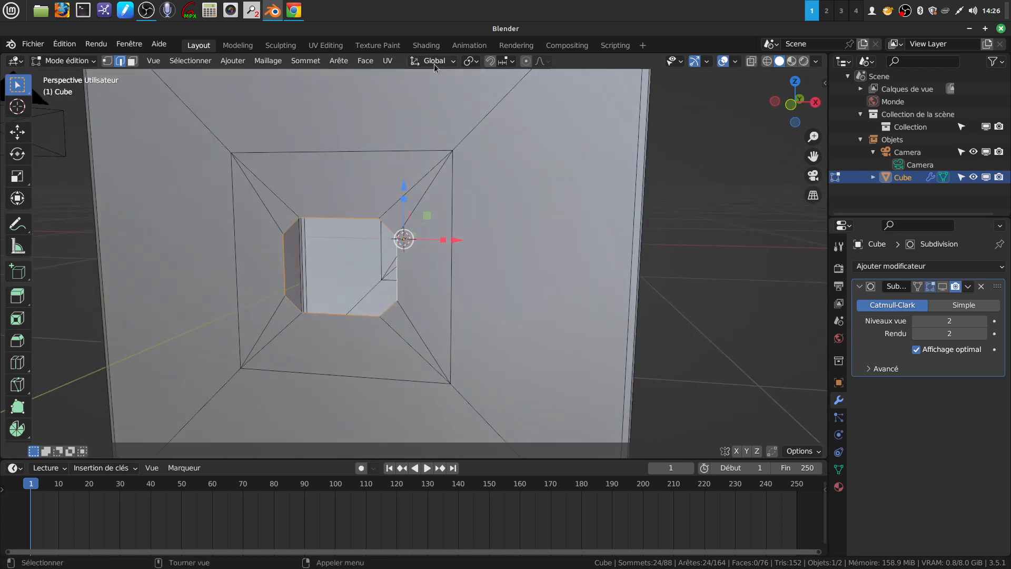
# Step: Set the pivot point to Individual Origins and round both hole outlines with LoopTools Circle
pyautogui.click(470, 61)
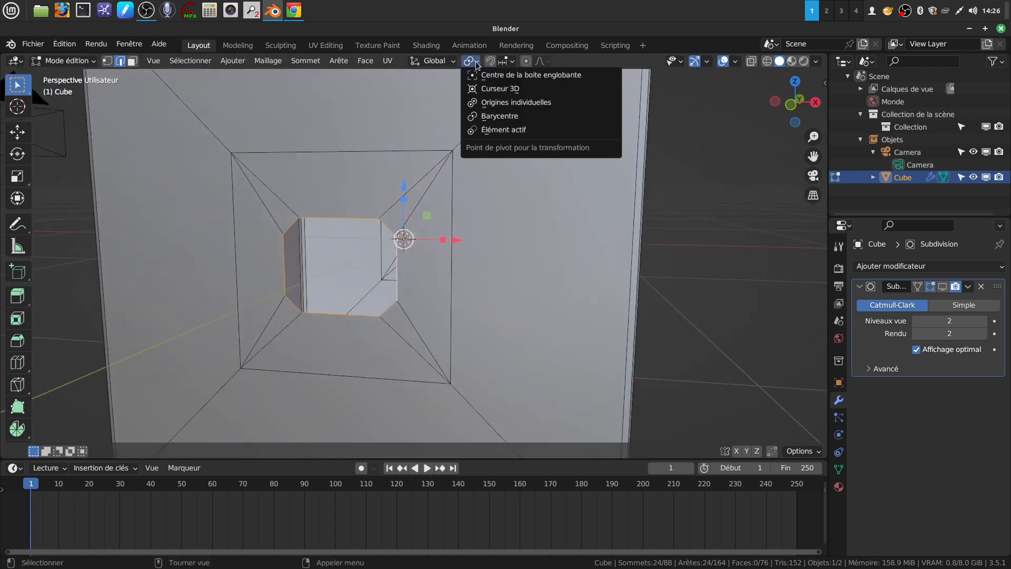
pyautogui.click(521, 102)
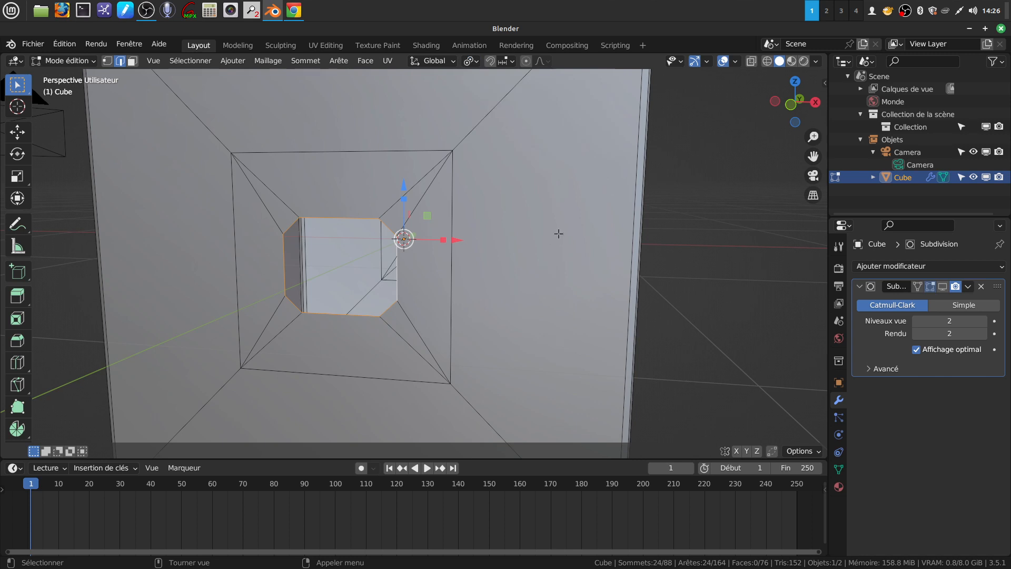
pyautogui.rightClick(559, 238)
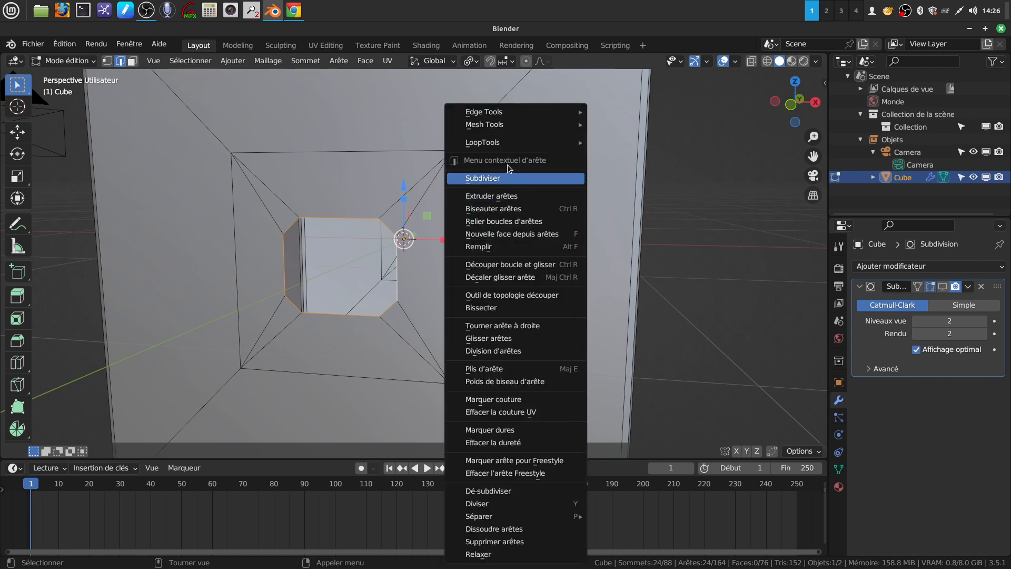
pyautogui.moveTo(500, 147)
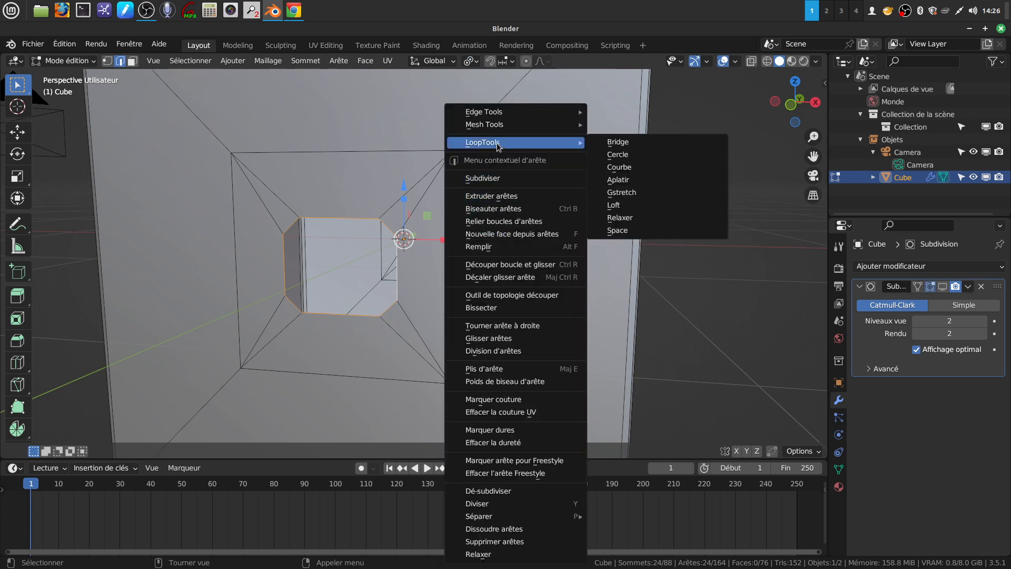
pyautogui.click(624, 155)
pyautogui.moveTo(494, 219)
pyautogui.mouseDown(button='middle')
pyautogui.moveTo(533, 200)
pyautogui.moveTo(487, 229)
pyautogui.mouseUp(button='middle')
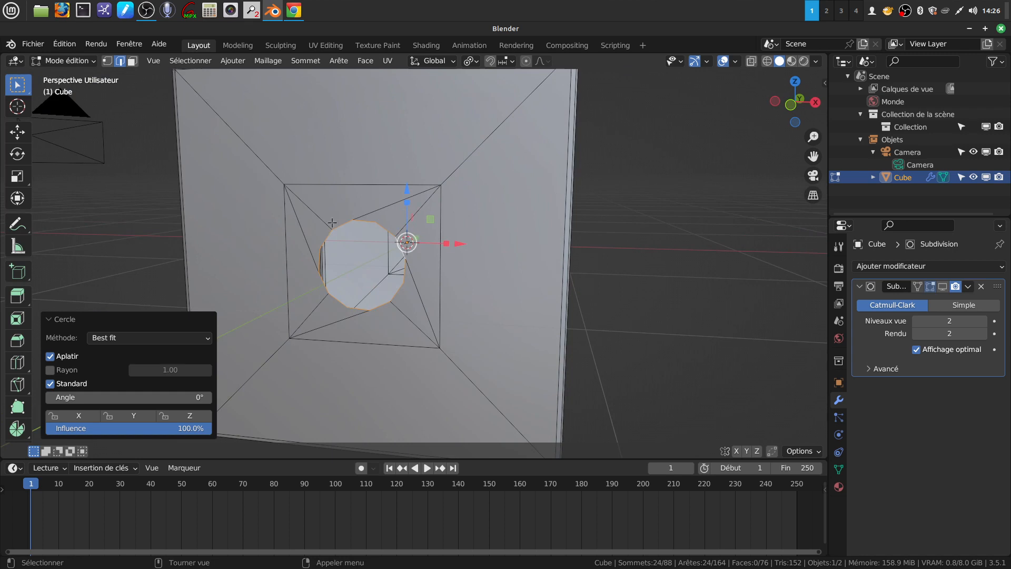
# Step: Bridge the two circular edge loops to form the tunnel through the cube
pyautogui.click(339, 61)
pyautogui.click(380, 109)
pyautogui.moveTo(413, 187); pyautogui.dragTo(465, 284, button='middle')
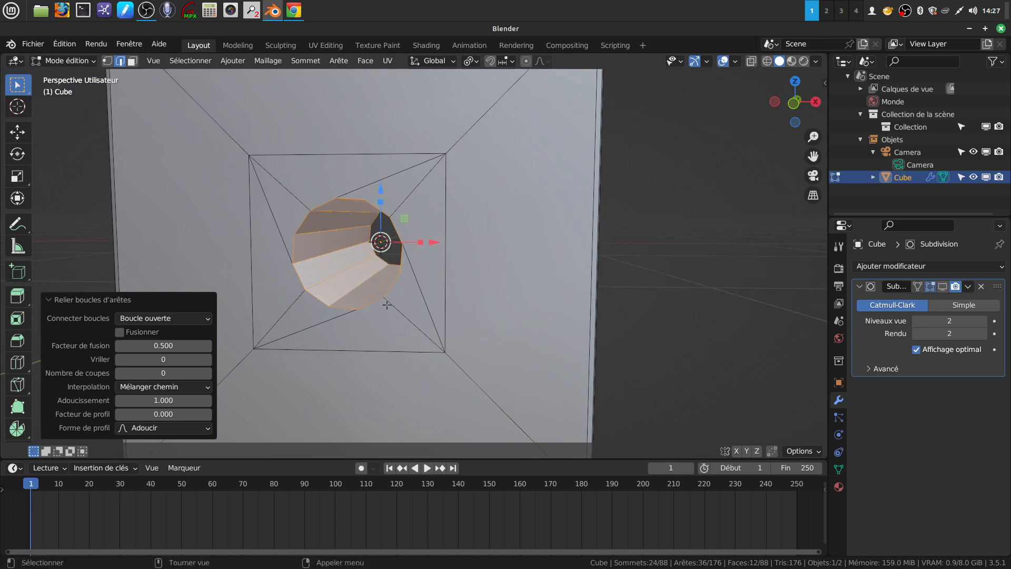
pyautogui.moveTo(573, 295); pyautogui.dragTo(431, 323, button='middle')
# Step: Check the hole with the Subdivision modifier shown in the viewport, switch to face selection and hide the modifier again
pyautogui.press('Tab')
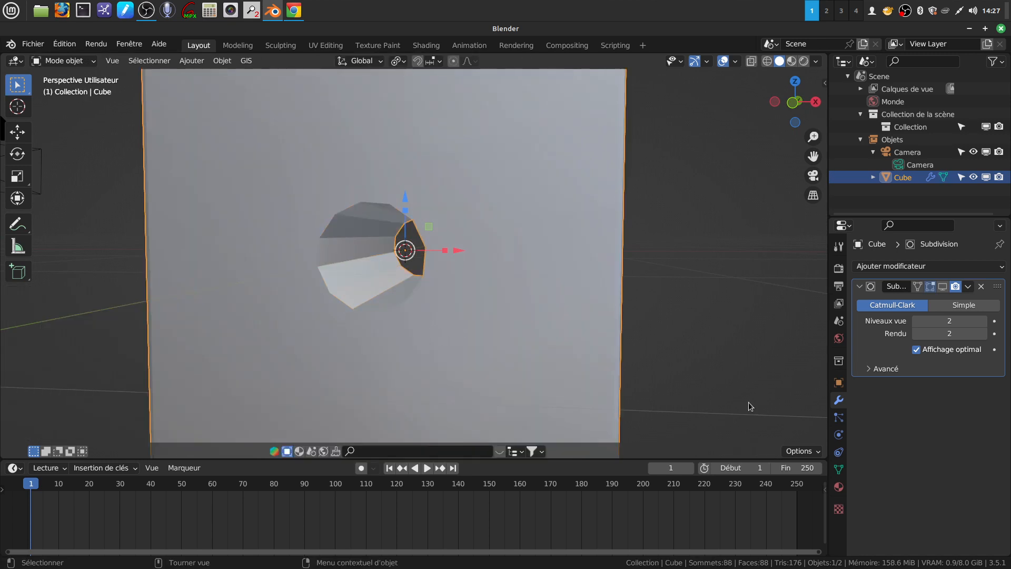
pyautogui.click(943, 288)
pyautogui.press('Tab')
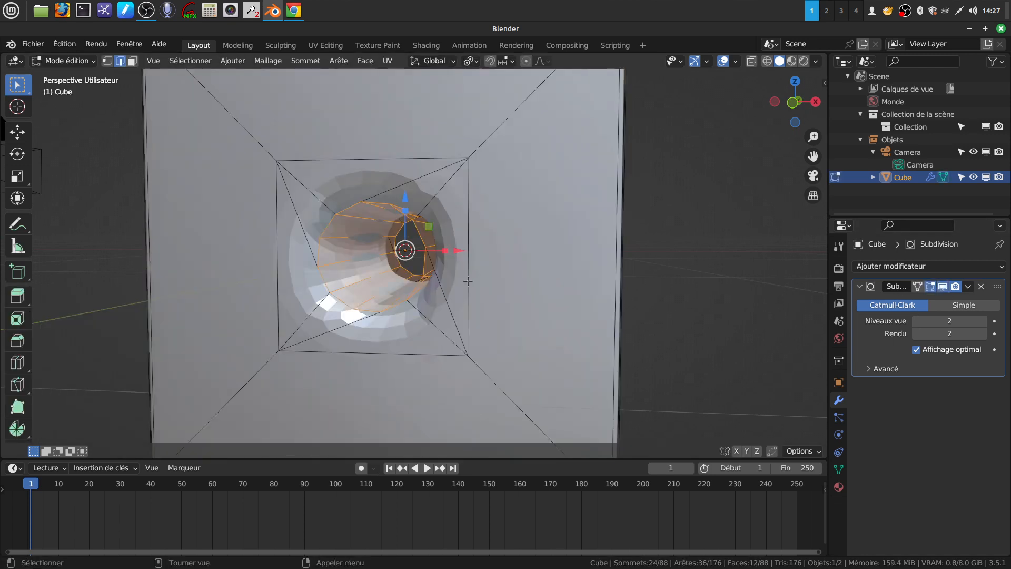
pyautogui.click(132, 61)
pyautogui.scroll(1, 474, 335)
pyautogui.moveTo(467, 293); pyautogui.dragTo(468, 303, button='middle')
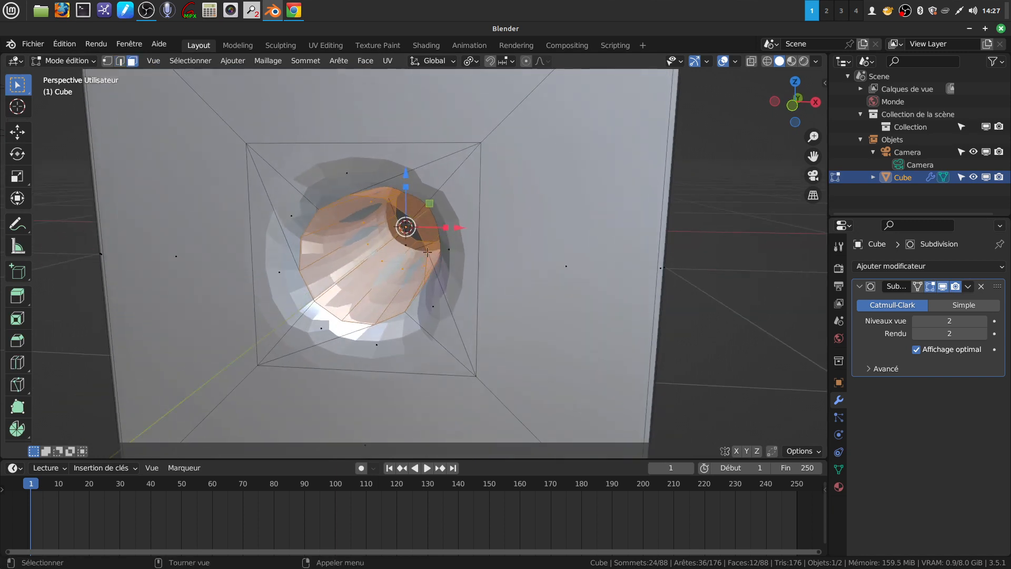
pyautogui.click(943, 287)
# Step: Inset the selected tunnel faces with a thickness of about 0.027 m
pyautogui.moveTo(174, 243); pyautogui.dragTo(181, 244, button='middle')
pyautogui.scroll(1, 181, 245)
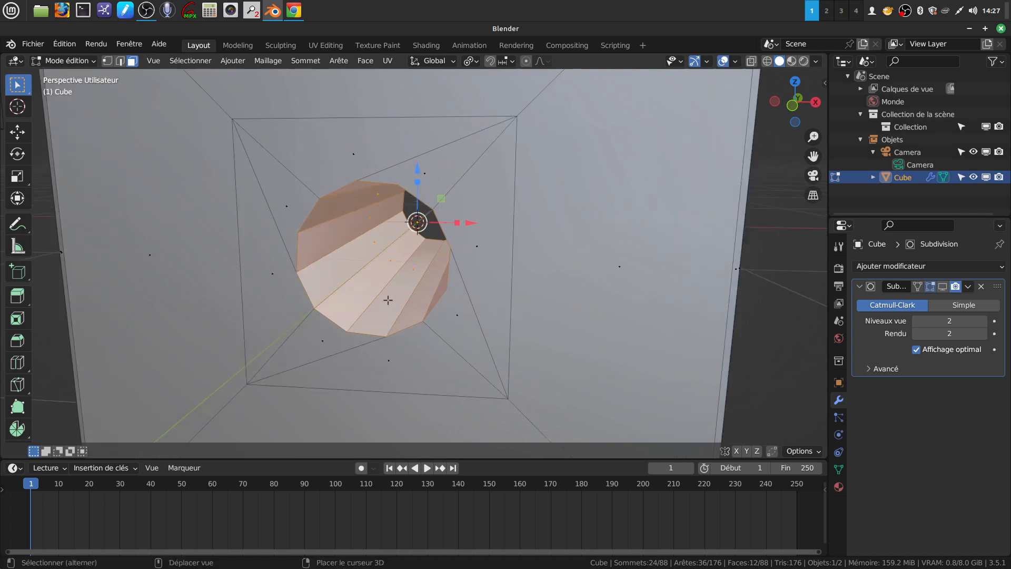
pyautogui.keyDown('shift'); pyautogui.moveTo(388, 300); pyautogui.dragTo(392, 296, button='middle'); pyautogui.keyUp('shift')
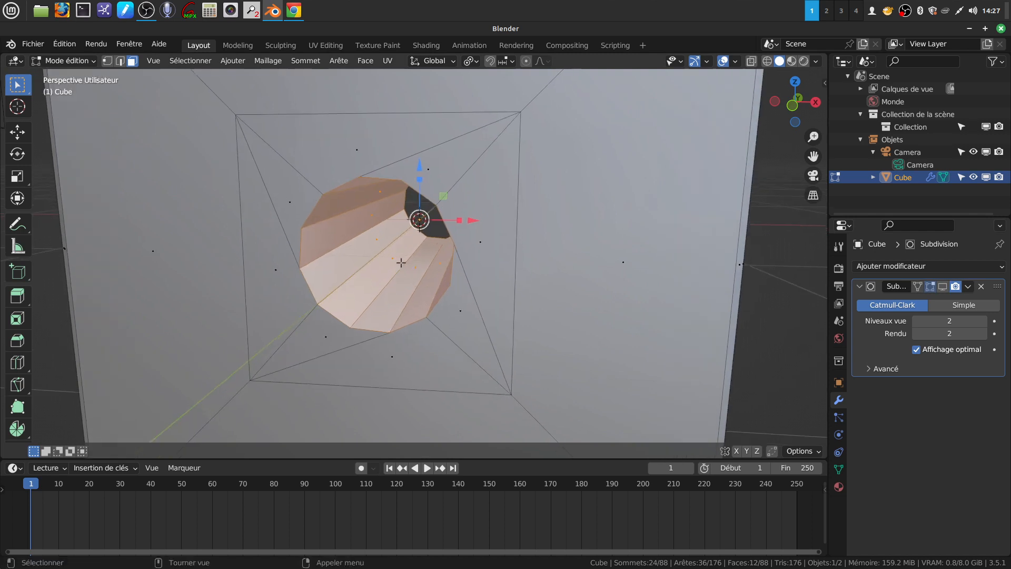
pyautogui.scroll(-3, 522, 263)
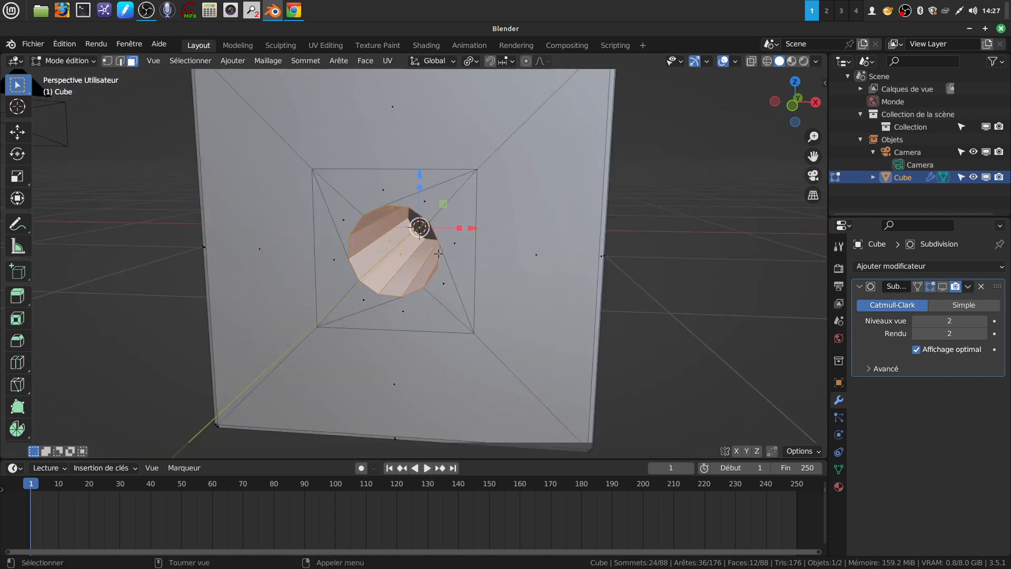
pyautogui.scroll(3, 451, 370)
pyautogui.moveTo(445, 306)
pyautogui.keyDown('shift'); pyautogui.mouseDown(button='middle')
pyautogui.moveTo(447, 327)
pyautogui.moveTo(453, 316)
pyautogui.mouseUp(button='middle'); pyautogui.keyUp('shift')
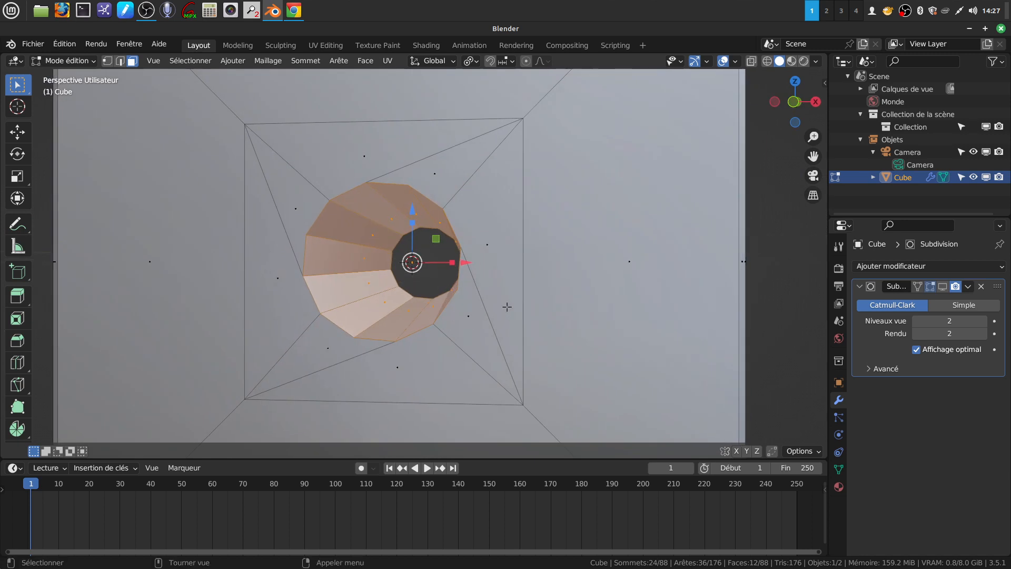
pyautogui.press('i')
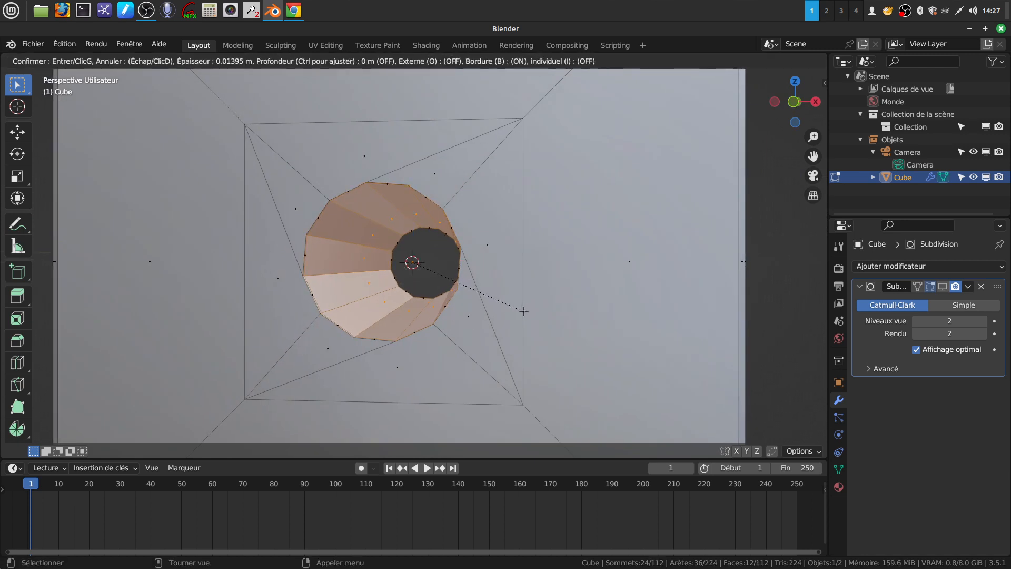
pyautogui.click(520, 308)
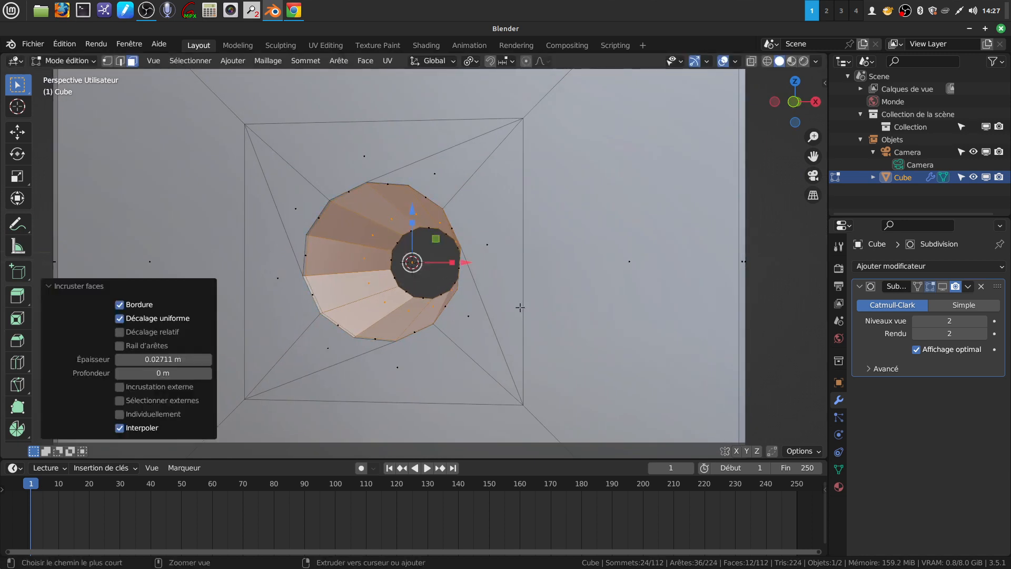
# Step: Grow the tunnel selection by one ring, invert it and inset the outer faces by about 0.009 m around the hole
pyautogui.press('ctrl+KP_Add')
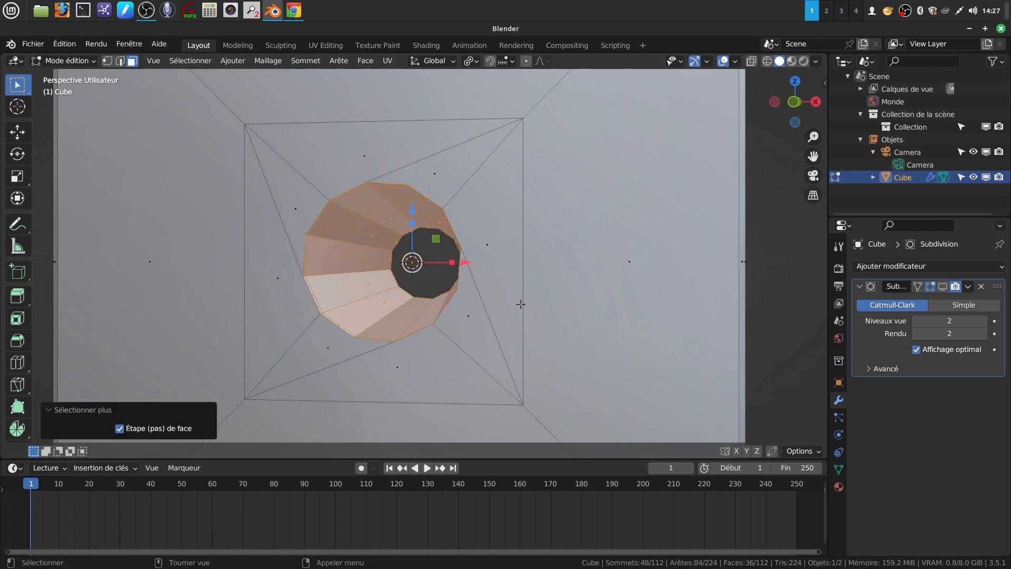
pyautogui.click(190, 61)
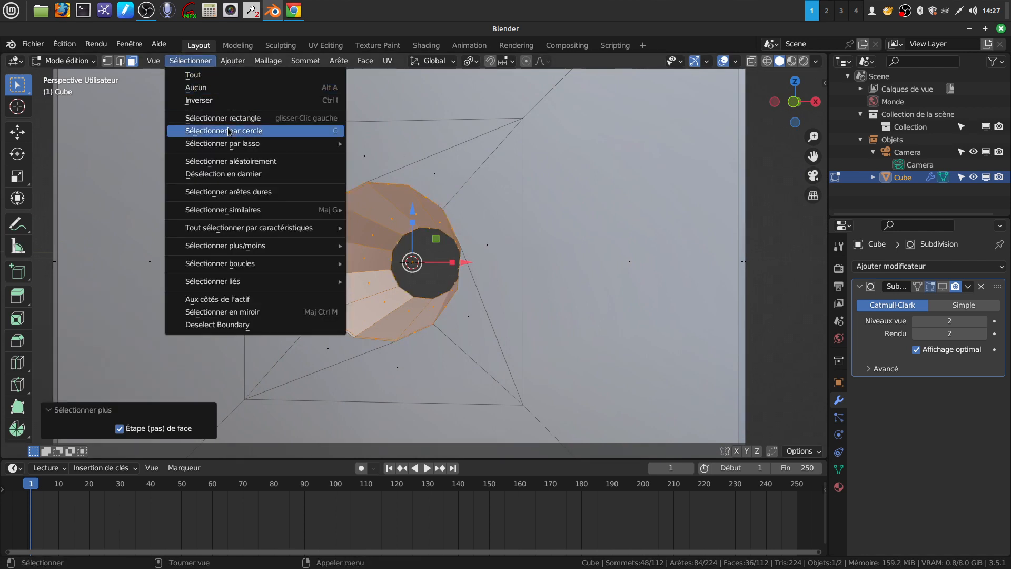
pyautogui.click(221, 101)
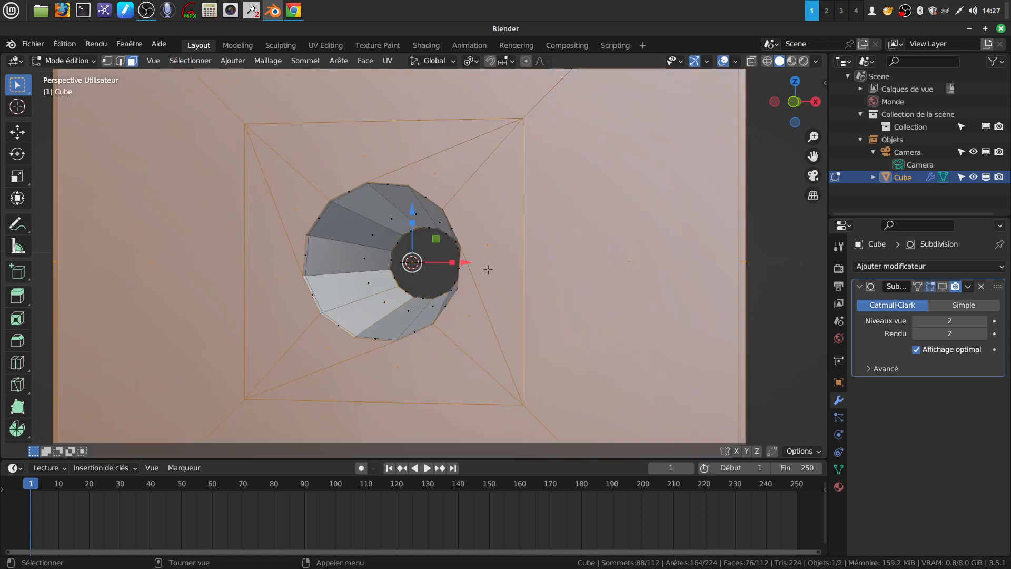
pyautogui.scroll(1, 485, 262)
pyautogui.press('i')
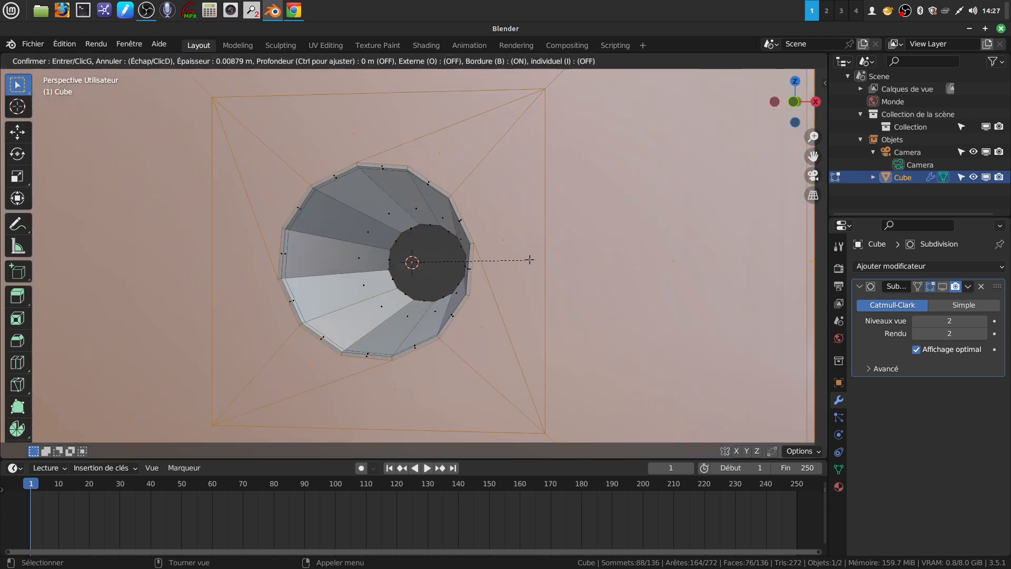
pyautogui.click(530, 260)
pyautogui.moveTo(446, 269); pyautogui.dragTo(417, 229, button='middle')
pyautogui.scroll(-3, 449, 290)
# Step: Return to Object Mode, show the Subdivision modifier in the viewport and shade the cube smooth
pyautogui.press('Tab')
pyautogui.click(943, 287)
pyautogui.rightClick(433, 293)
pyautogui.click(433, 280)
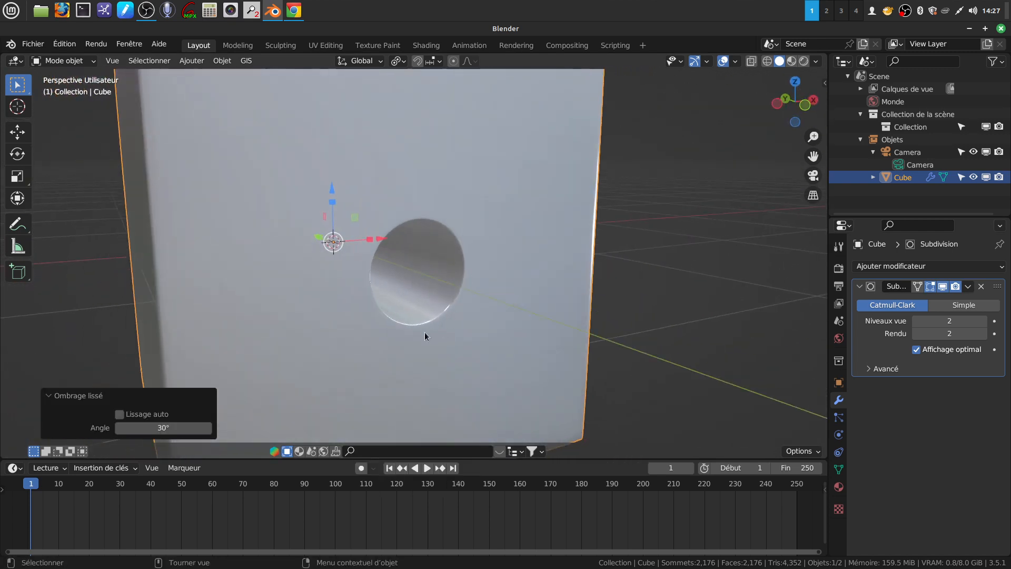
pyautogui.moveTo(424, 327); pyautogui.dragTo(328, 291, button='middle')
pyautogui.moveTo(580, 299); pyautogui.dragTo(425, 318, button='middle')
# Step: Enter Edit Mode and examine the topology around the hole with the Subdivision modifier displayed
pyautogui.press('Tab')
pyautogui.scroll(2, 411, 339)
pyautogui.moveTo(449, 179); pyautogui.dragTo(547, 206, button='middle')
pyautogui.click(500, 240)
pyautogui.moveTo(510, 248)
pyautogui.mouseDown(button='middle')
pyautogui.moveTo(501, 248)
pyautogui.moveTo(521, 246)
pyautogui.mouseUp(button='middle')
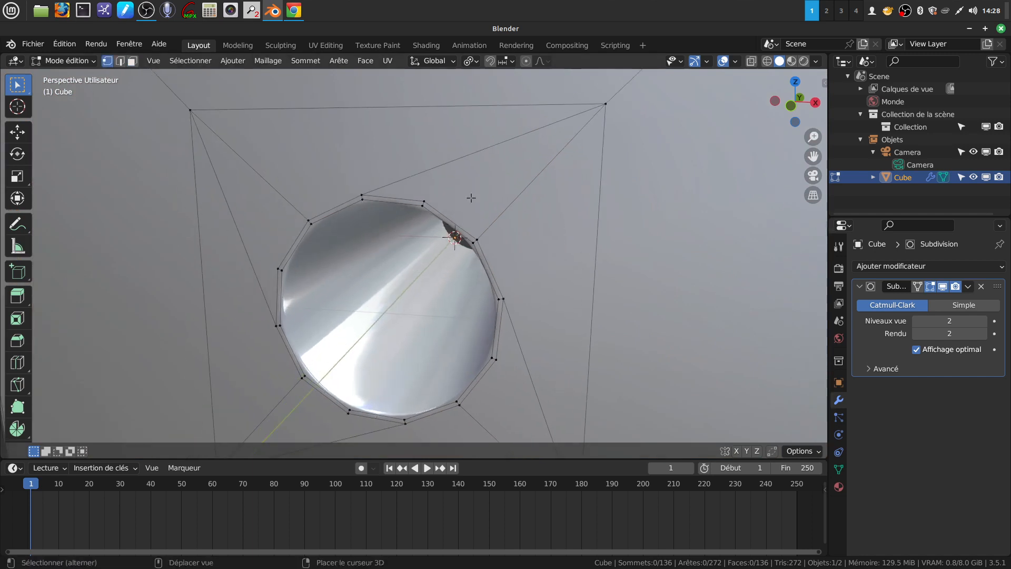
pyautogui.keyDown('shift'); pyautogui.moveTo(472, 198); pyautogui.dragTo(474, 204, button='middle'); pyautogui.keyUp('shift')
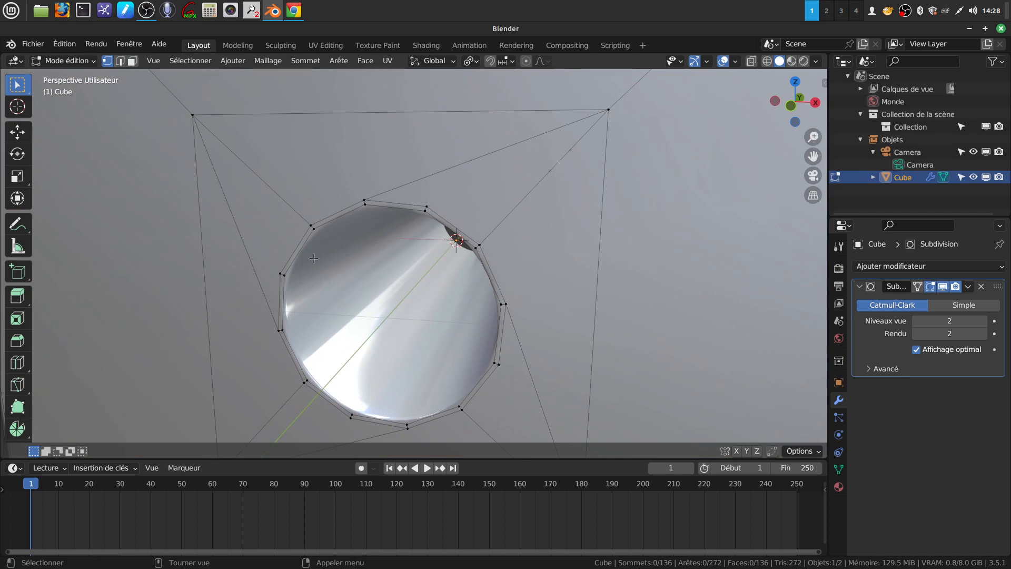
pyautogui.moveTo(321, 243); pyautogui.dragTo(349, 277, button='middle')
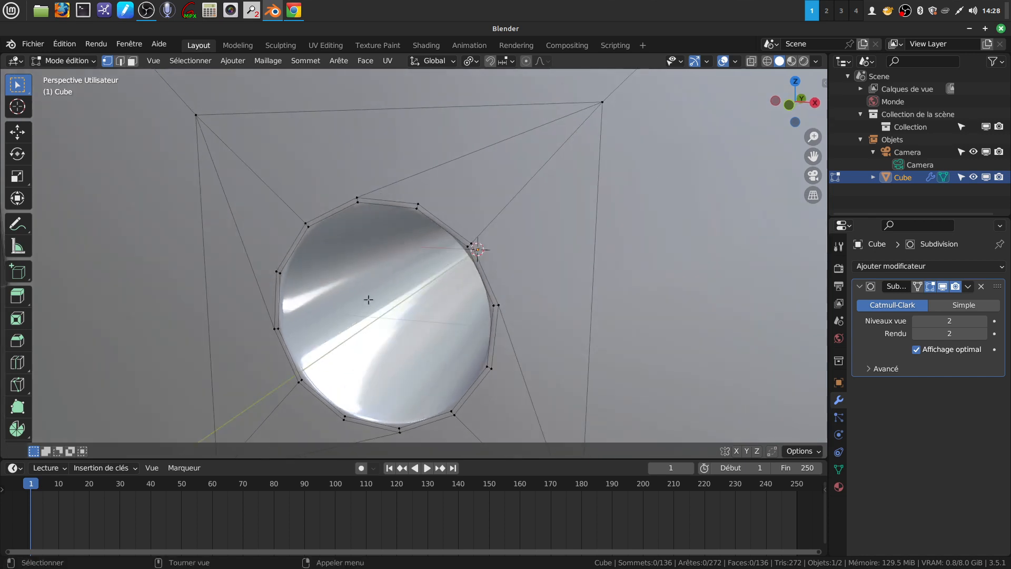
# Step: Turn off the Subdivision modifier's Edit Mode display, inspect the hole's base mesh and return to Object Mode
pyautogui.click(942, 287)
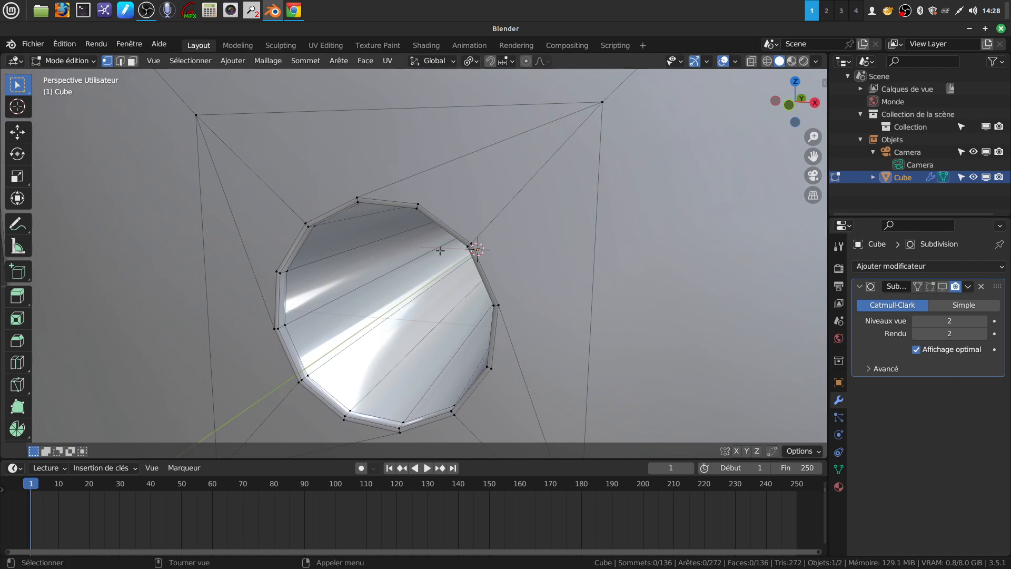
pyautogui.scroll(-2, 593, 256)
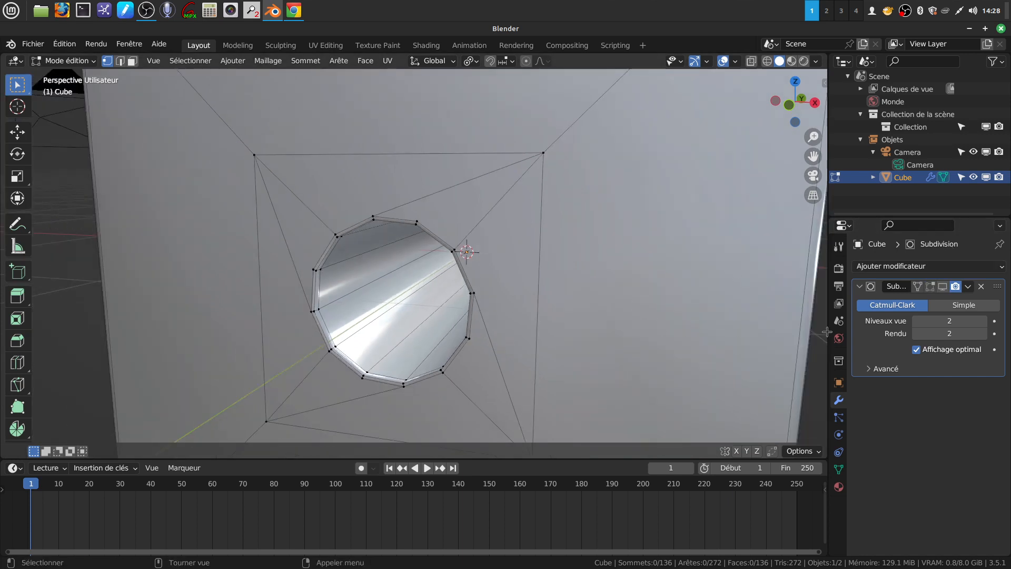
pyautogui.press('`')
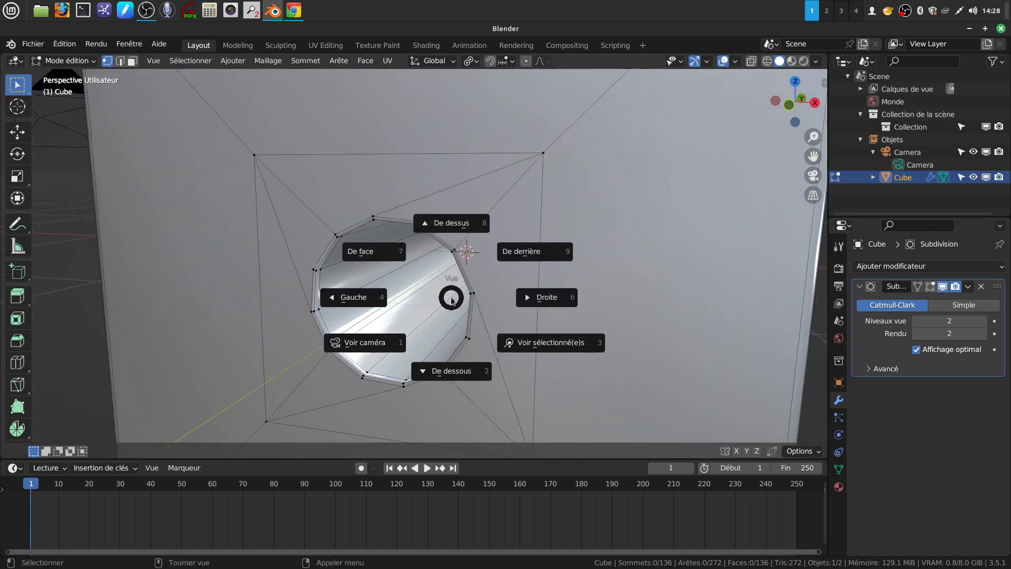
pyautogui.click(759, 330)
pyautogui.moveTo(632, 289); pyautogui.dragTo(582, 299, button='middle')
pyautogui.press('Tab')
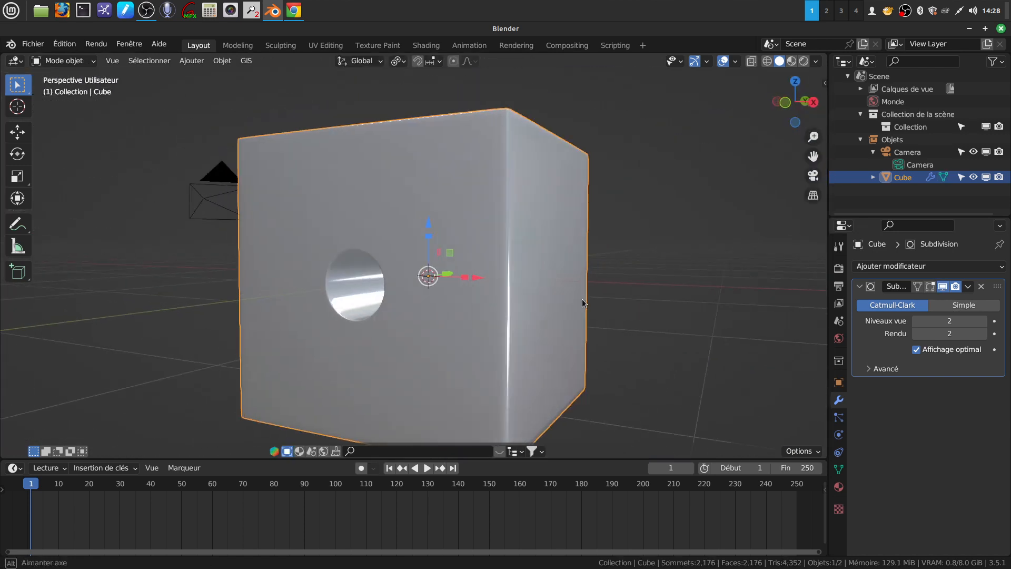
# Step: Examine the smooth shading of the finished cube and its round hole from several angles and distances
pyautogui.moveTo(520, 321); pyautogui.dragTo(438, 257, button='middle')
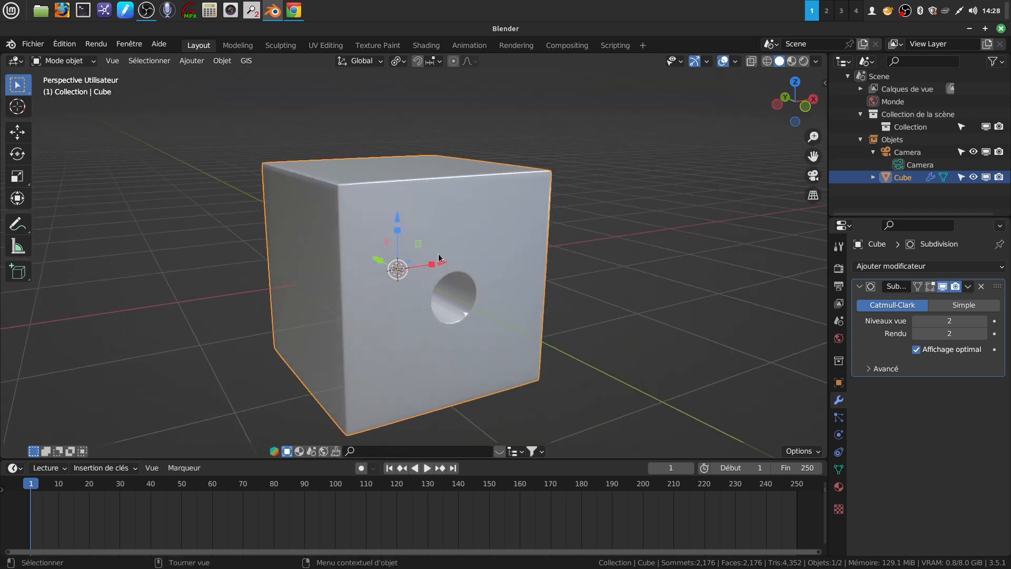
pyautogui.moveTo(472, 346); pyautogui.dragTo(463, 317, button='middle')
pyautogui.scroll(-2, 461, 315)
pyautogui.moveTo(474, 363)
pyautogui.mouseDown(button='middle')
pyautogui.moveTo(464, 336)
pyautogui.moveTo(489, 349)
pyautogui.moveTo(520, 316)
pyautogui.moveTo(562, 341)
pyautogui.moveTo(534, 388)
pyautogui.moveTo(505, 377)
pyautogui.moveTo(512, 307)
pyautogui.moveTo(558, 303)
pyautogui.moveTo(526, 361)
pyautogui.moveTo(501, 333)
pyautogui.moveTo(389, 323)
pyautogui.moveTo(425, 277)
pyautogui.moveTo(475, 314)
pyautogui.moveTo(466, 333)
pyautogui.moveTo(486, 369)
pyautogui.moveTo(468, 356)
pyautogui.mouseUp(button='middle')
pyautogui.scroll(3, 506, 367)
pyautogui.scroll(-3, 505, 366)
pyautogui.scroll(-2, 468, 356)
pyautogui.moveTo(451, 199); pyautogui.dragTo(450, 250, button='middle')
pyautogui.scroll(1, 457, 234)
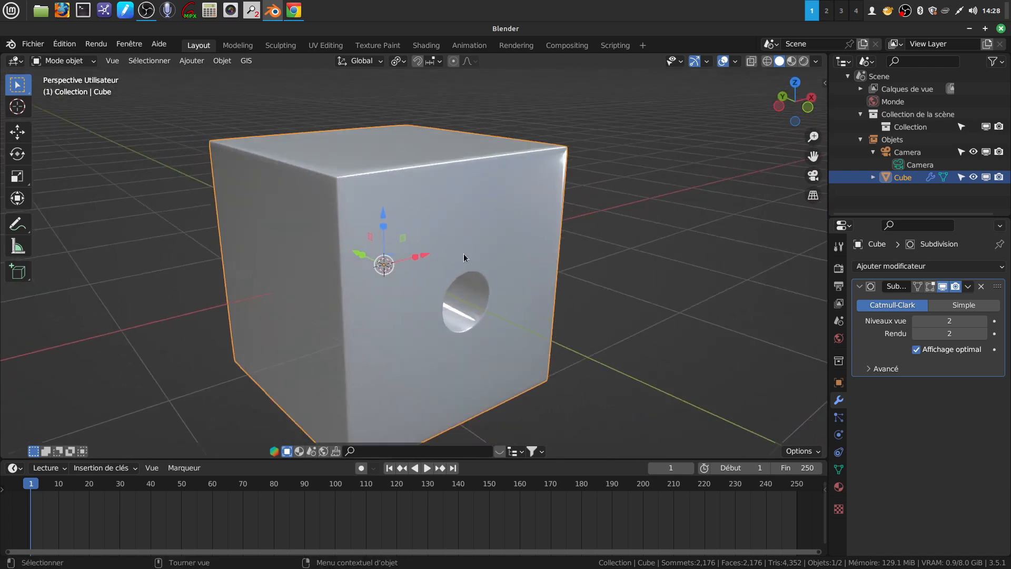
pyautogui.moveTo(718, 293); pyautogui.dragTo(554, 293, button='middle')
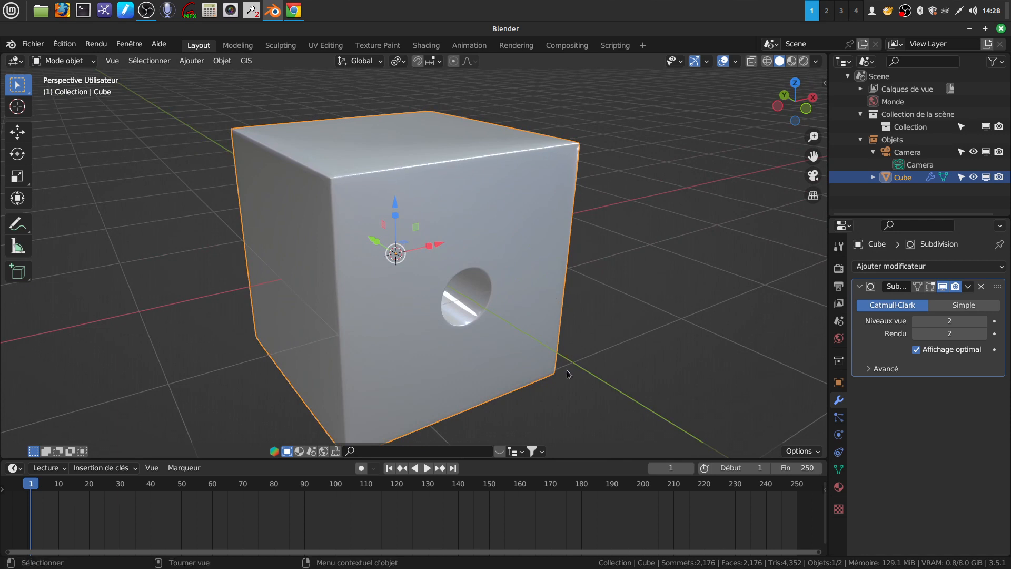
pyautogui.scroll(2, 567, 369)
pyautogui.scroll(-2, 565, 362)
pyautogui.moveTo(509, 330)
pyautogui.mouseDown(button='middle')
pyautogui.moveTo(519, 321)
pyautogui.moveTo(513, 327)
pyautogui.mouseUp(button='middle')
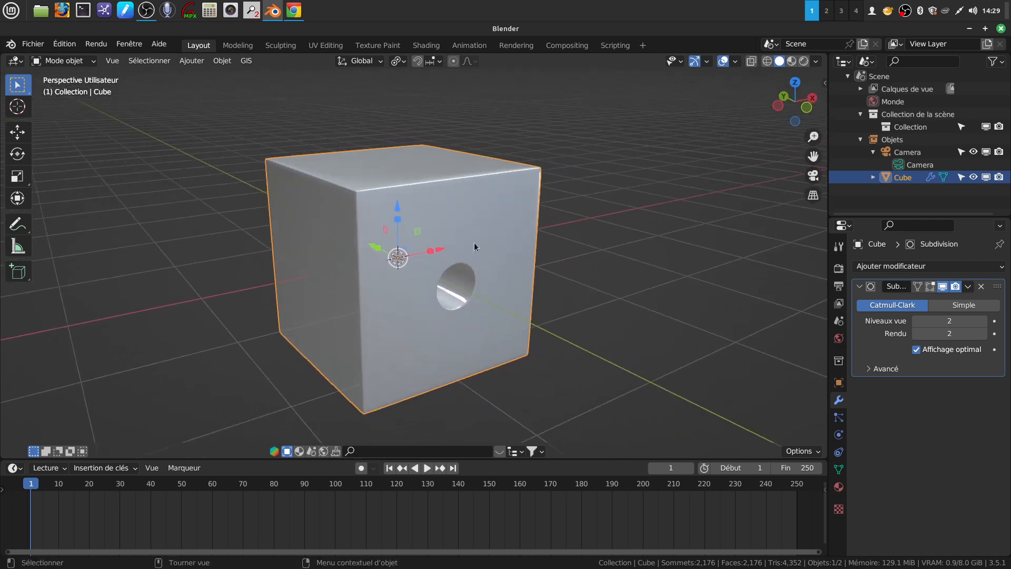
pyautogui.scroll(2, 509, 355)
pyautogui.moveTo(510, 357); pyautogui.dragTo(513, 328, button='middle')
pyautogui.scroll(-2, 505, 334)
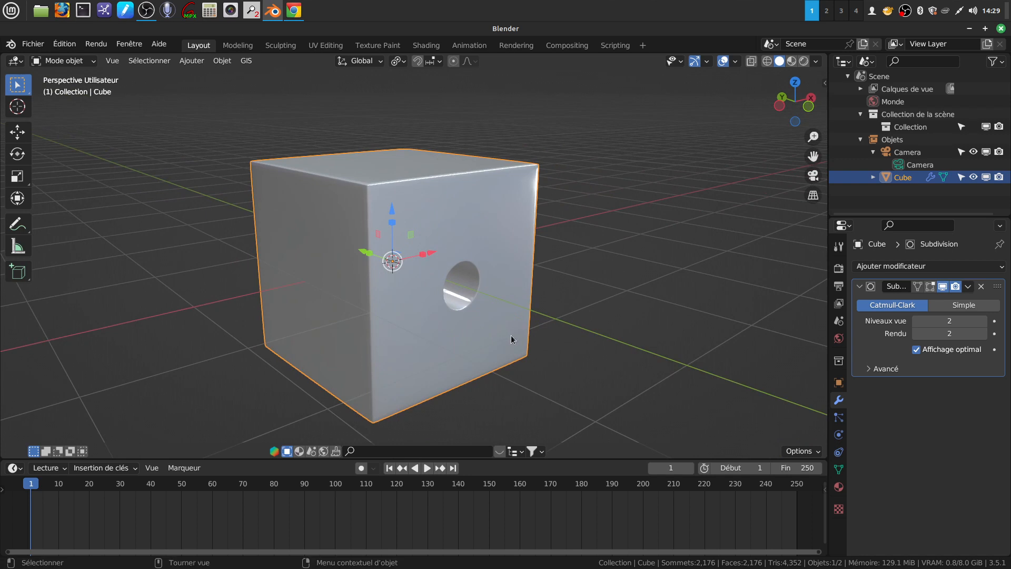
pyautogui.moveTo(486, 293); pyautogui.dragTo(532, 253, button='middle')
pyautogui.moveTo(558, 304); pyautogui.dragTo(406, 187, button='middle')
pyautogui.scroll(3, 480, 211)
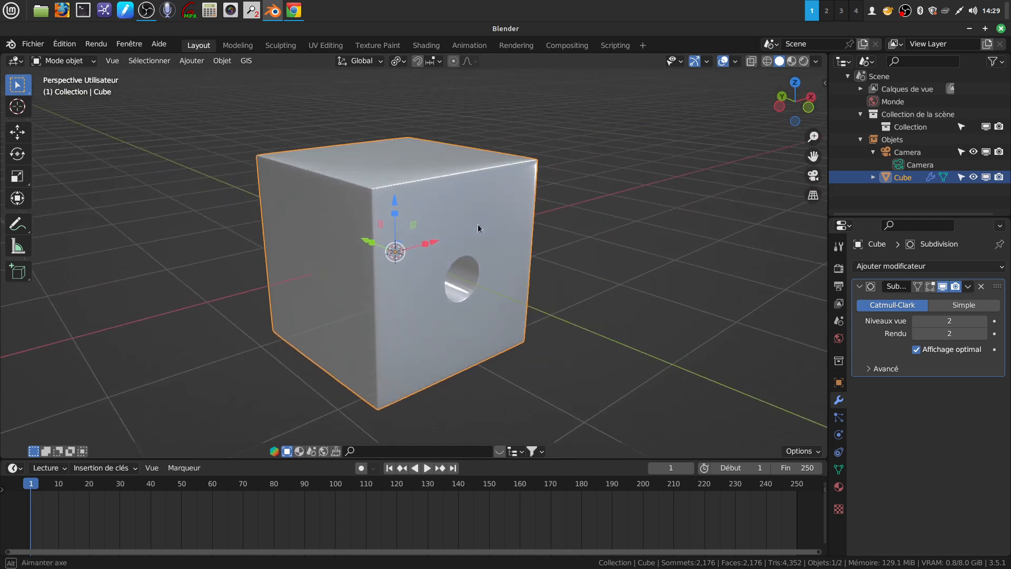
pyautogui.moveTo(515, 287); pyautogui.dragTo(487, 275, button='middle')
pyautogui.scroll(-2, 478, 282)
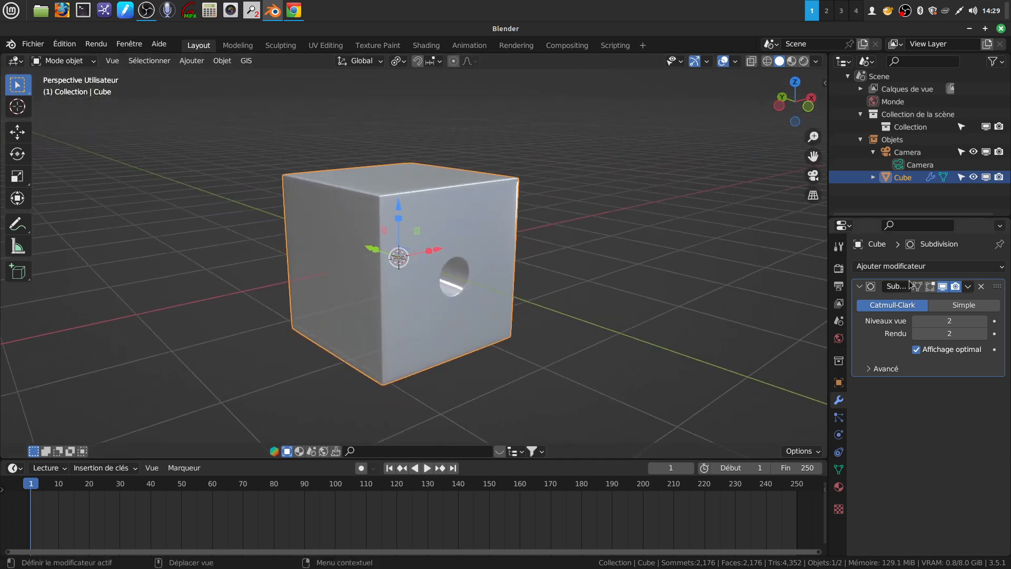
pyautogui.moveTo(525, 278)
pyautogui.mouseDown(button='middle')
pyautogui.moveTo(495, 280)
pyautogui.moveTo(534, 298)
pyautogui.moveTo(521, 295)
pyautogui.mouseUp(button='middle')
pyautogui.scroll(1, 520, 307)
pyautogui.moveTo(484, 267); pyautogui.dragTo(523, 280, button='middle')
pyautogui.moveTo(467, 257); pyautogui.dragTo(562, 303, button='middle')
pyautogui.scroll(-2, 505, 260)
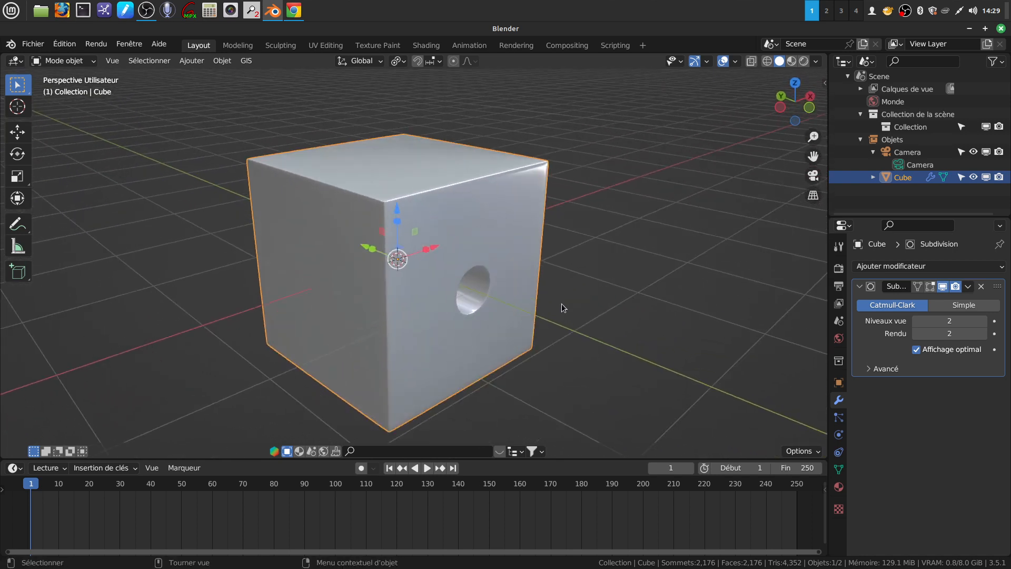
pyautogui.rightClick(993, 31)
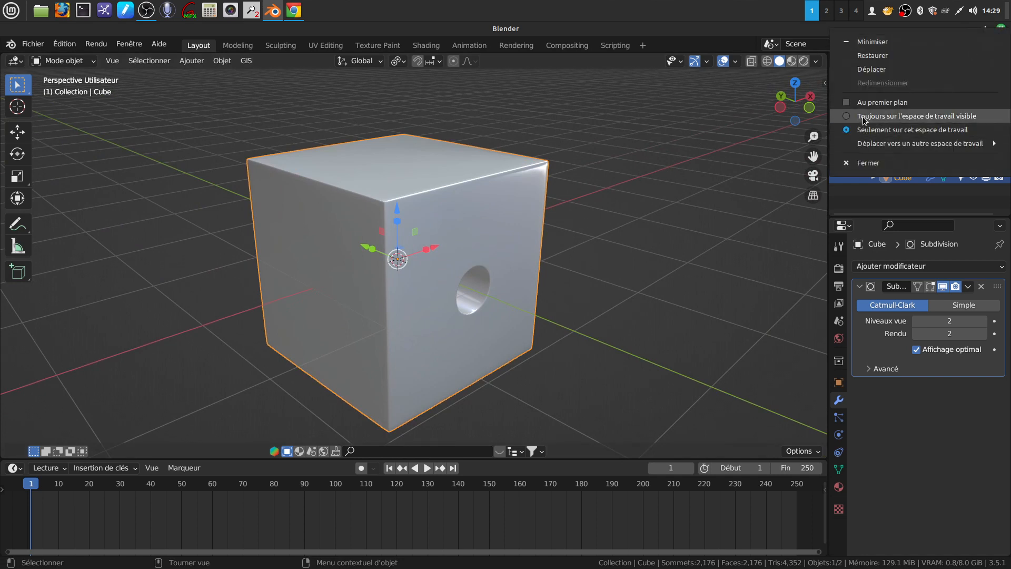
pyautogui.click(903, 12)
pyautogui.click(904, 13)
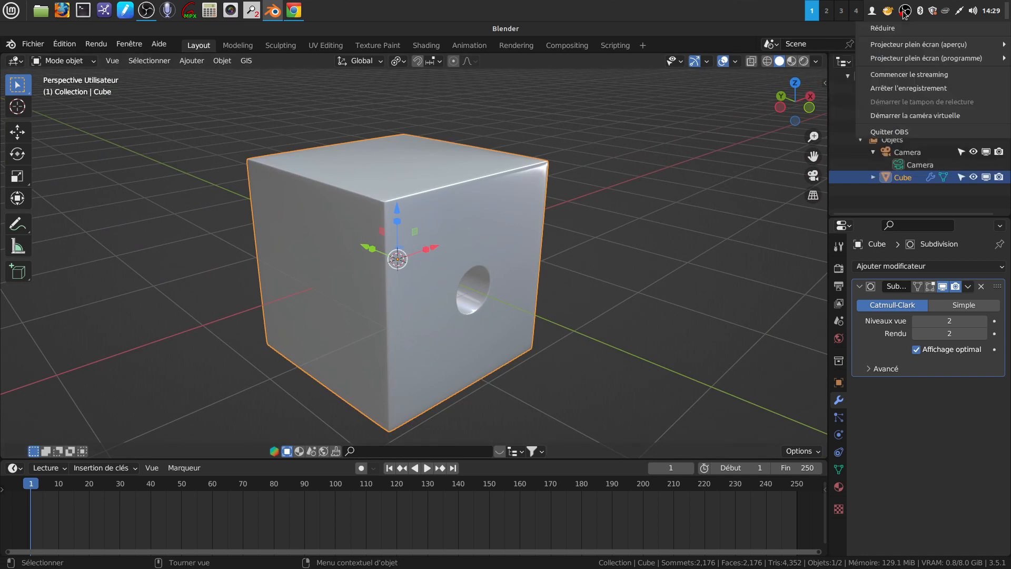